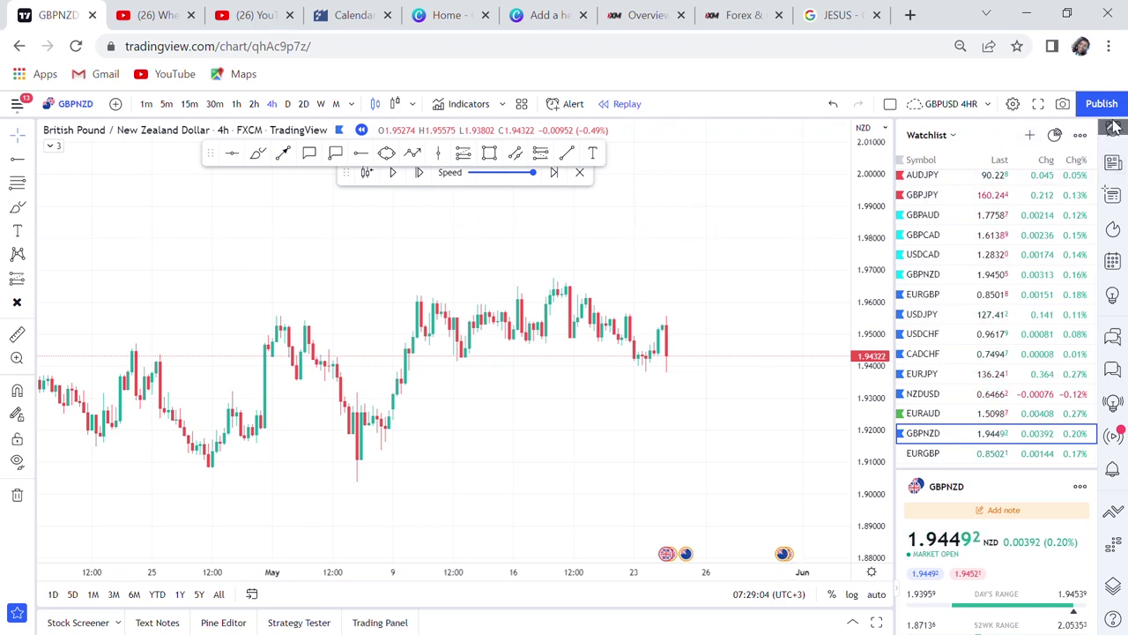
Step: Draw a path on the chart rising from about 1.98 to 2.05 with one pullback, followed by a sideways zigzag near 2.05
scroll(1115, 150, up, 1)
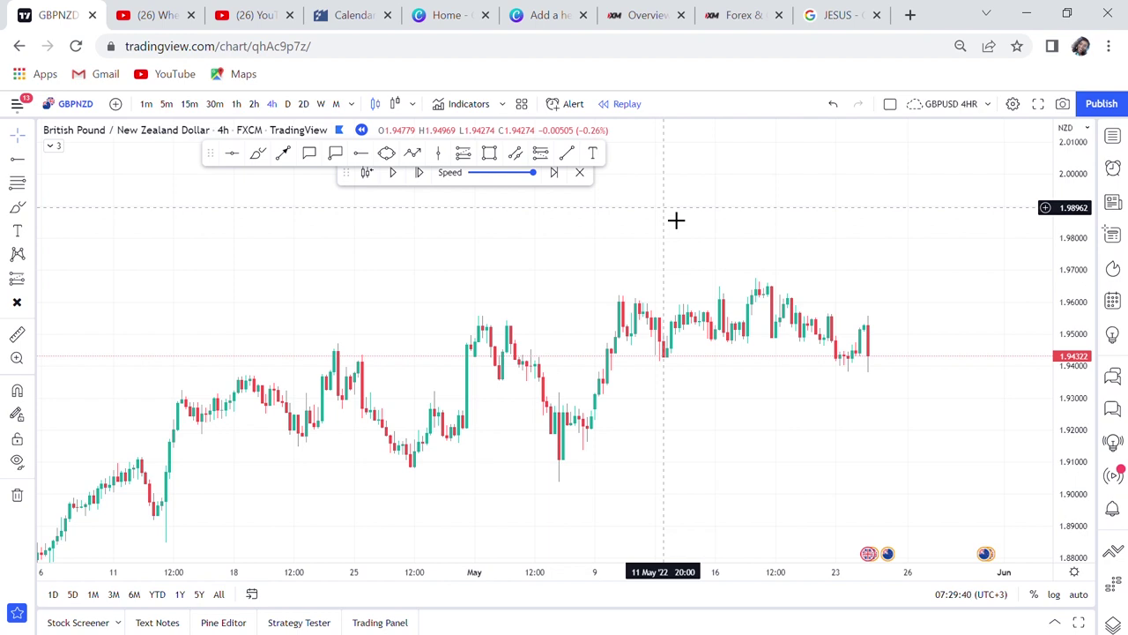
drag(849, 409, 718, 416)
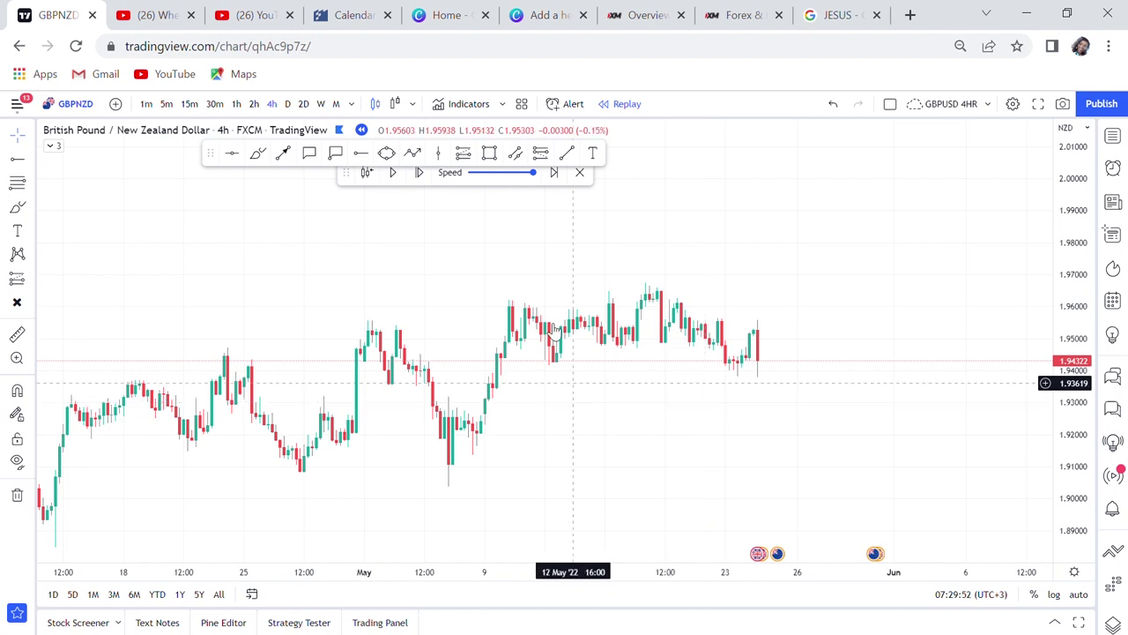
click(412, 152)
click(509, 425)
click(548, 299)
click(589, 352)
click(644, 205)
click(677, 198)
click(697, 244)
click(717, 195)
click(737, 245)
click(750, 198)
click(765, 242)
click(773, 195)
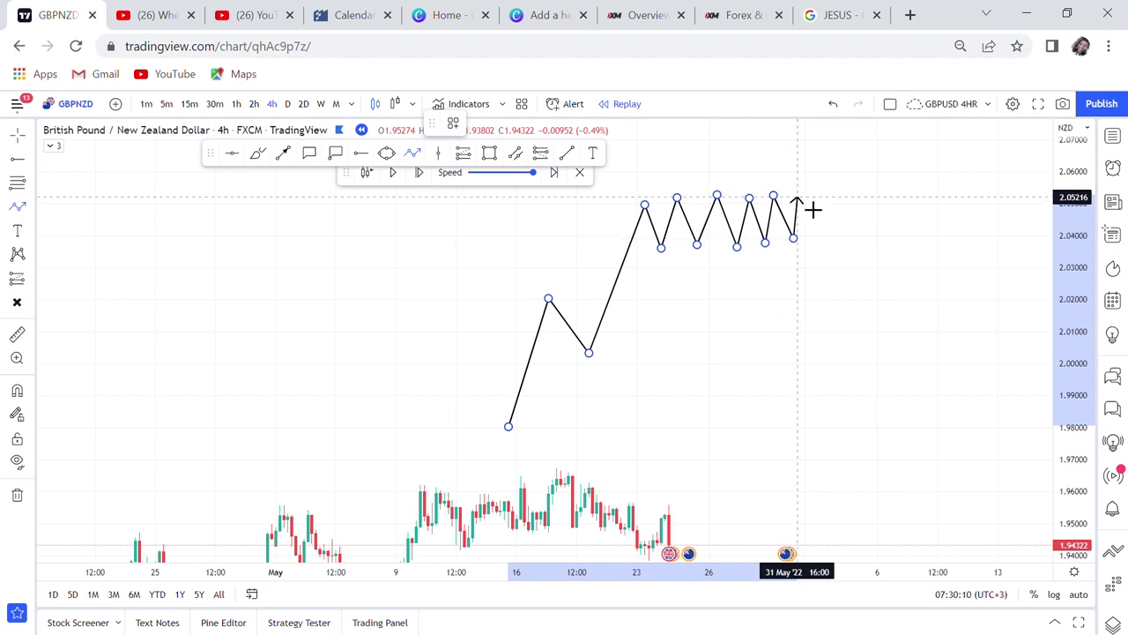
double_click(796, 199)
Step: Draw a second path falling from about 2.05 to 1.98 in lower highs and lows, ending in a sideways zigzag around 2.00
drag(568, 378, 530, 380)
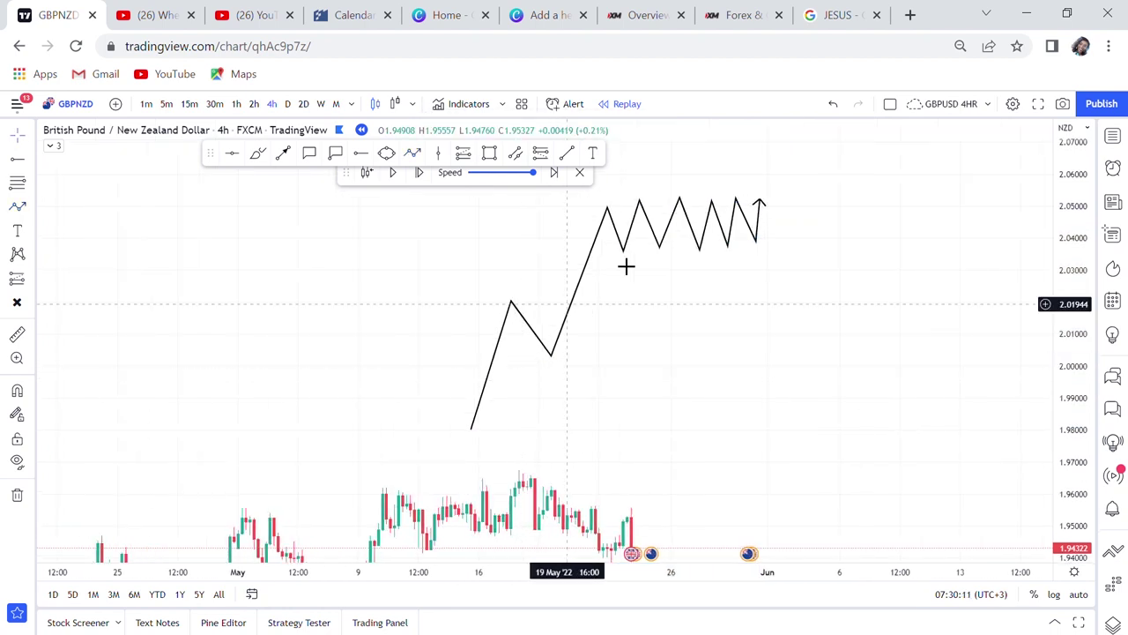
drag(822, 266, 459, 277)
click(412, 154)
click(527, 206)
click(555, 274)
double_click(580, 253)
click(608, 325)
click(631, 301)
click(656, 378)
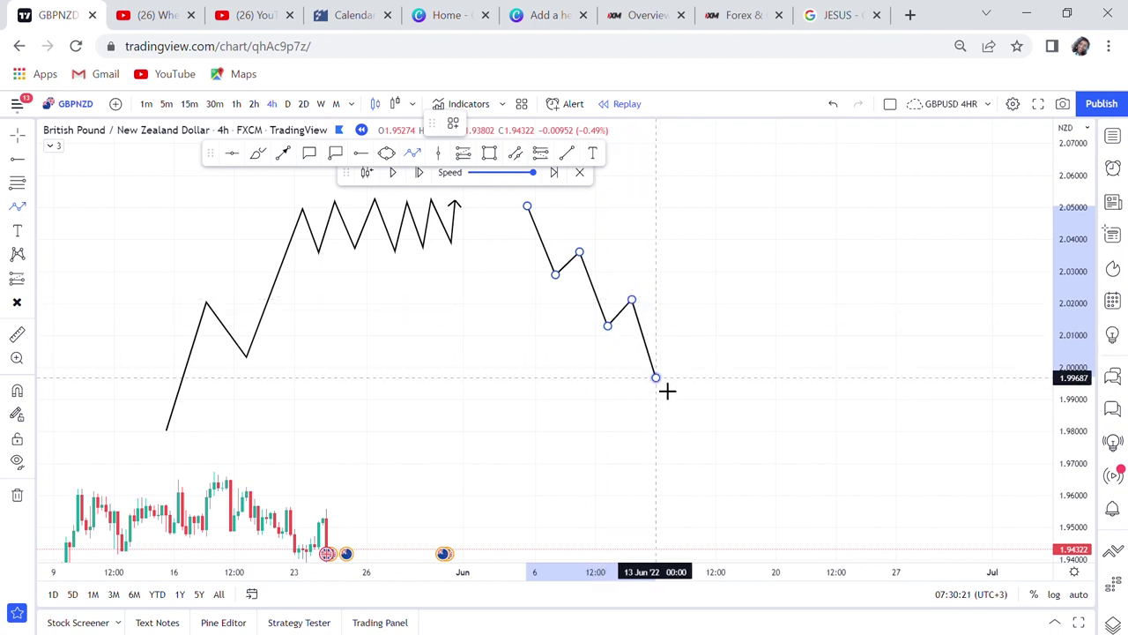
click(676, 337)
click(707, 420)
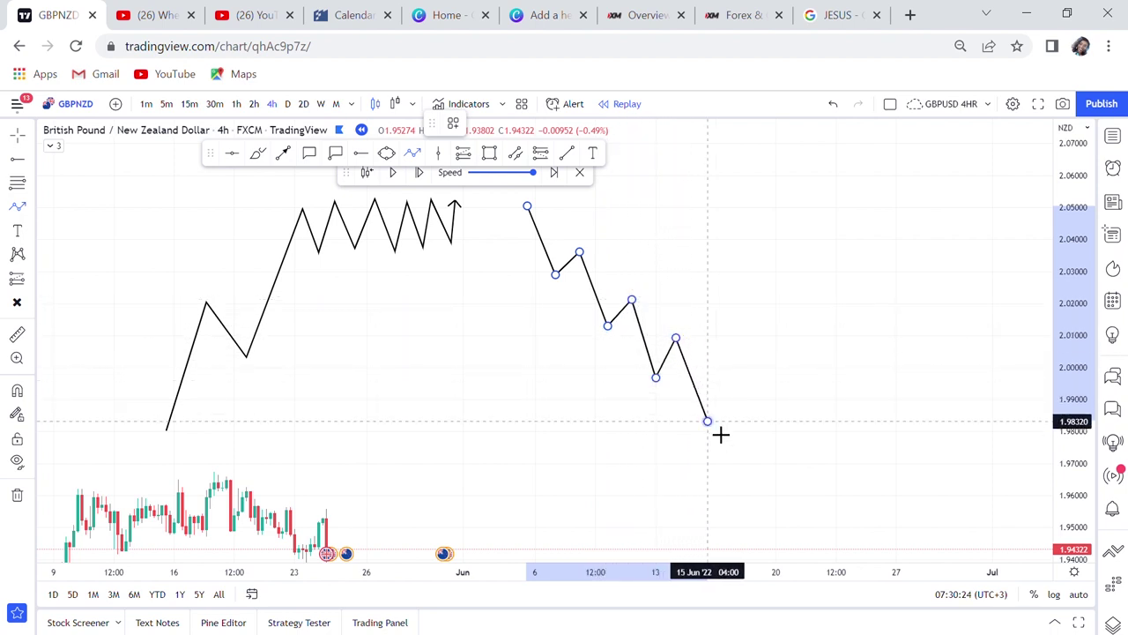
click(740, 357)
click(756, 392)
click(775, 357)
click(792, 392)
double_click(803, 359)
Step: Delete both the rising path and the falling path from the chart
drag(808, 364, 816, 379)
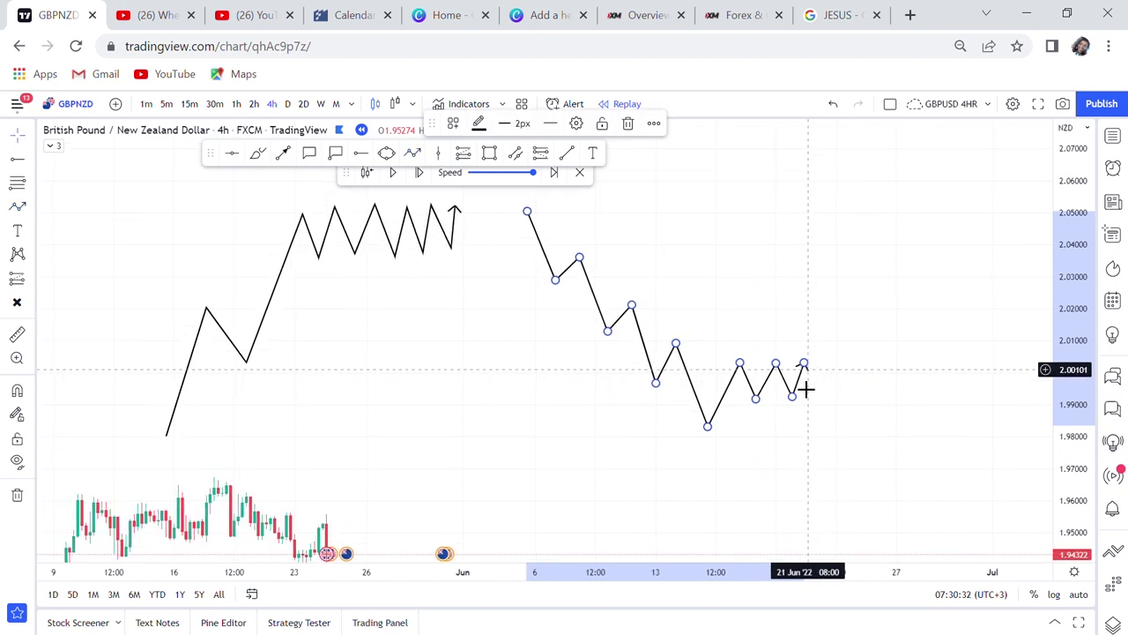
click(425, 258)
key(Delete)
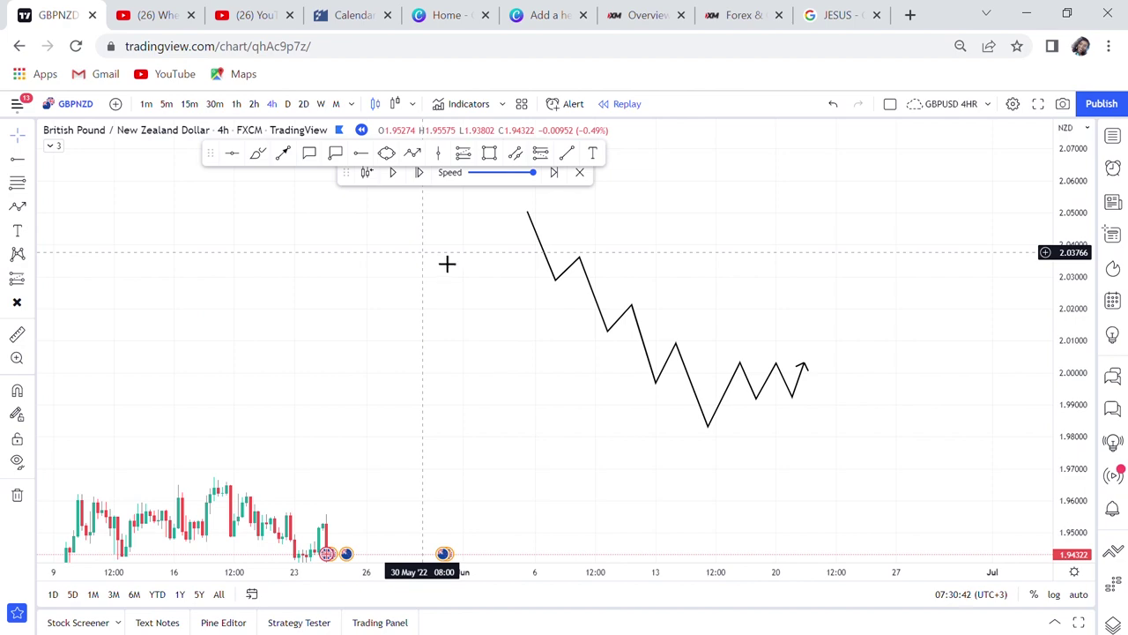
click(571, 289)
key(Delete)
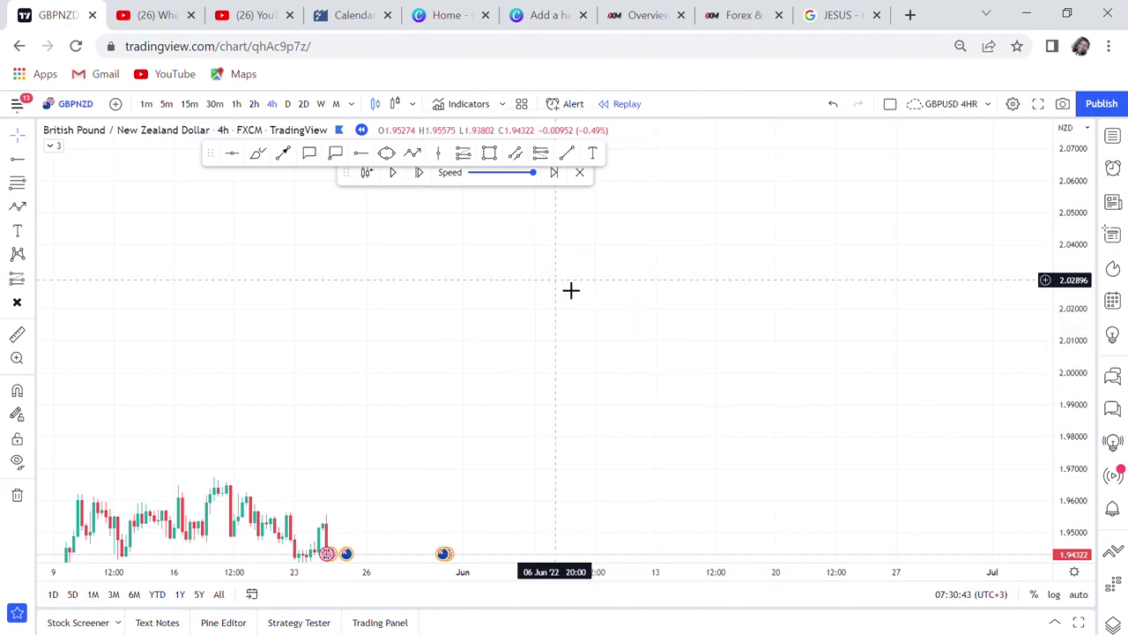
Step: Add a text label in the empty area beyond the last candles reading "break of structure" and "order block" on two lines
drag(497, 425, 815, 249)
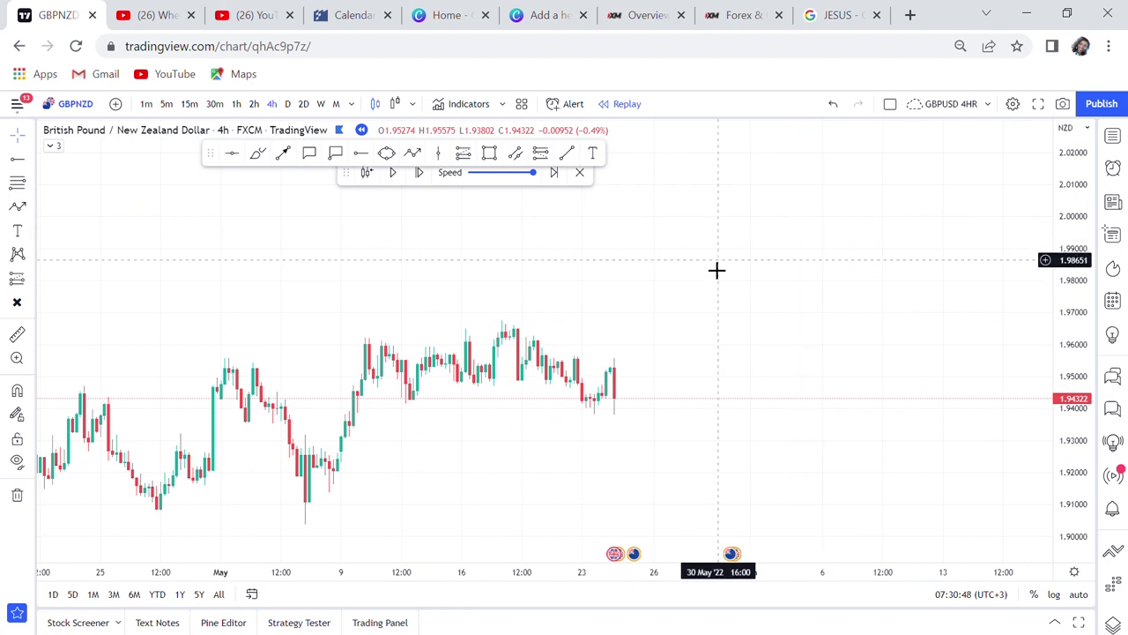
click(593, 158)
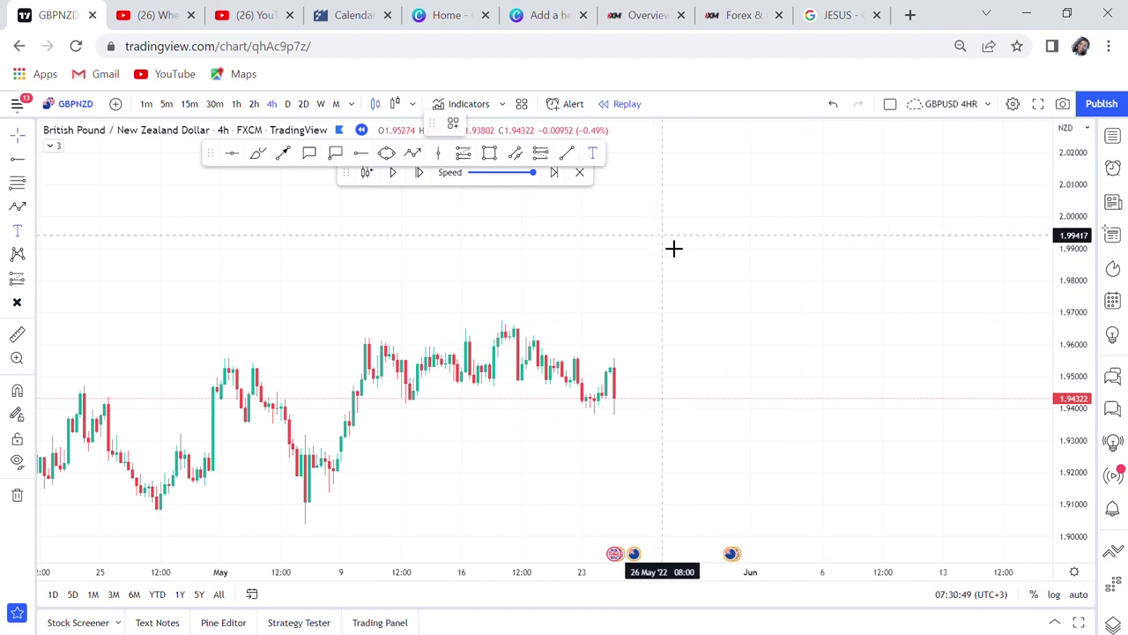
click(663, 237)
text(break o)
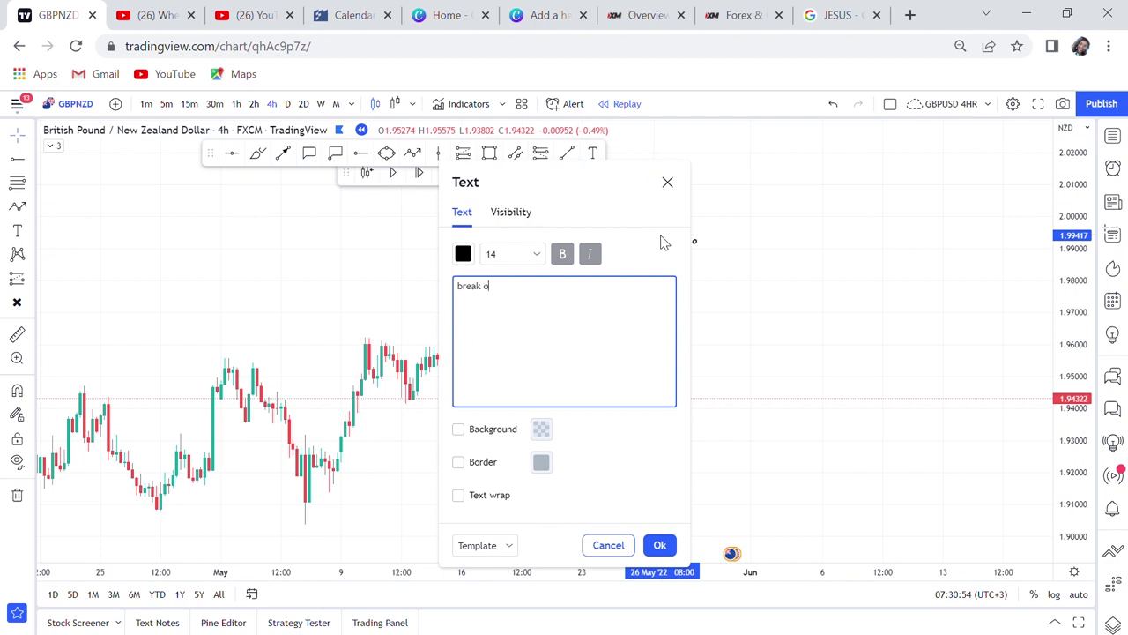
text(f struc)
text(tu)
text(re )
text(order)
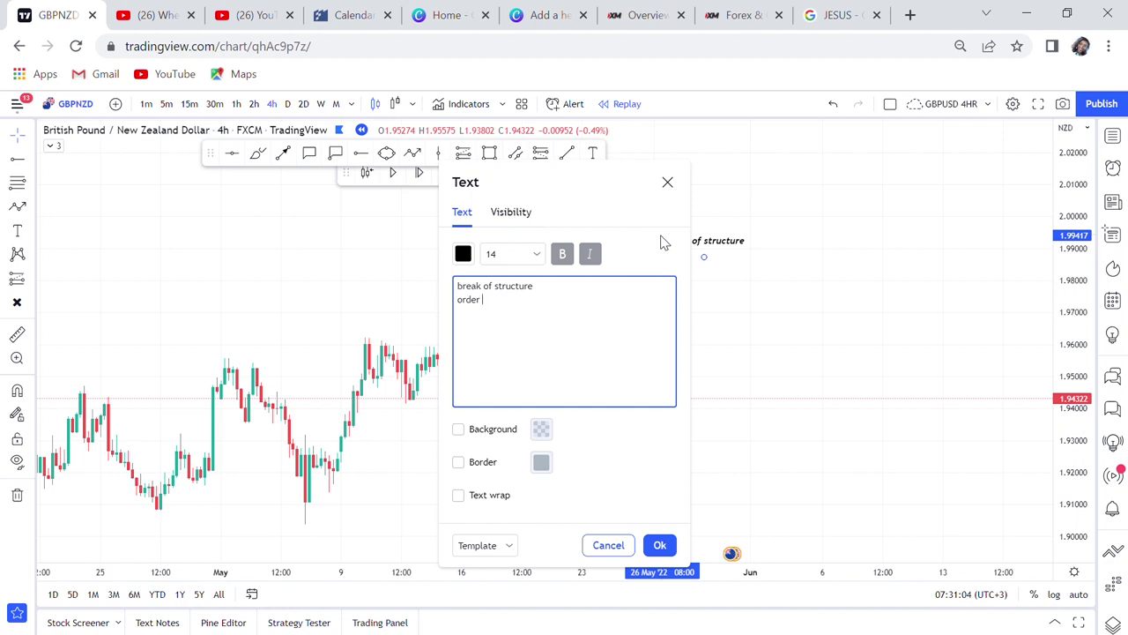
text(block)
click(821, 394)
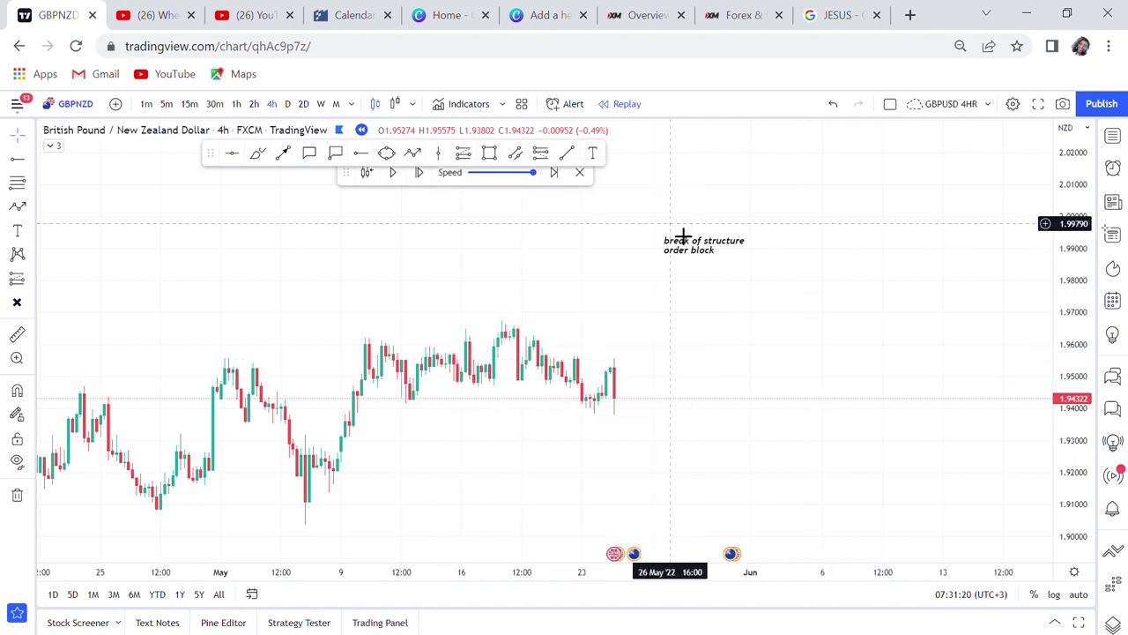
Step: Set the label's font size to 40 and move the label higher above the candles
mouse_move(705, 250)
mouse_down()
mouse_move(675, 244)
mouse_move(705, 248)
mouse_up()
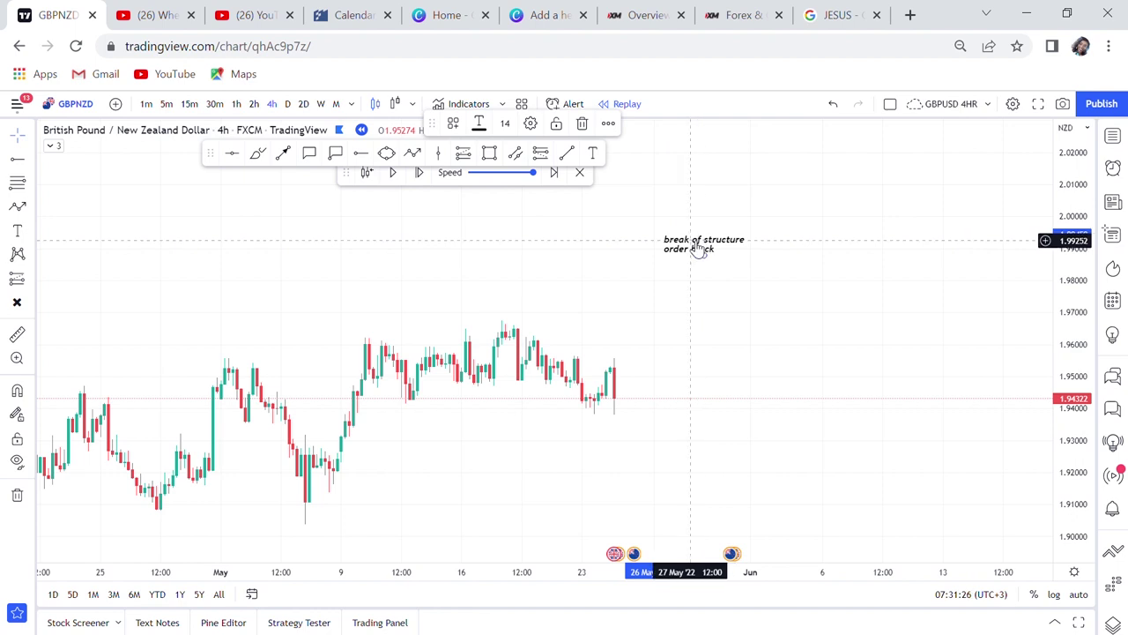
click(506, 125)
click(505, 342)
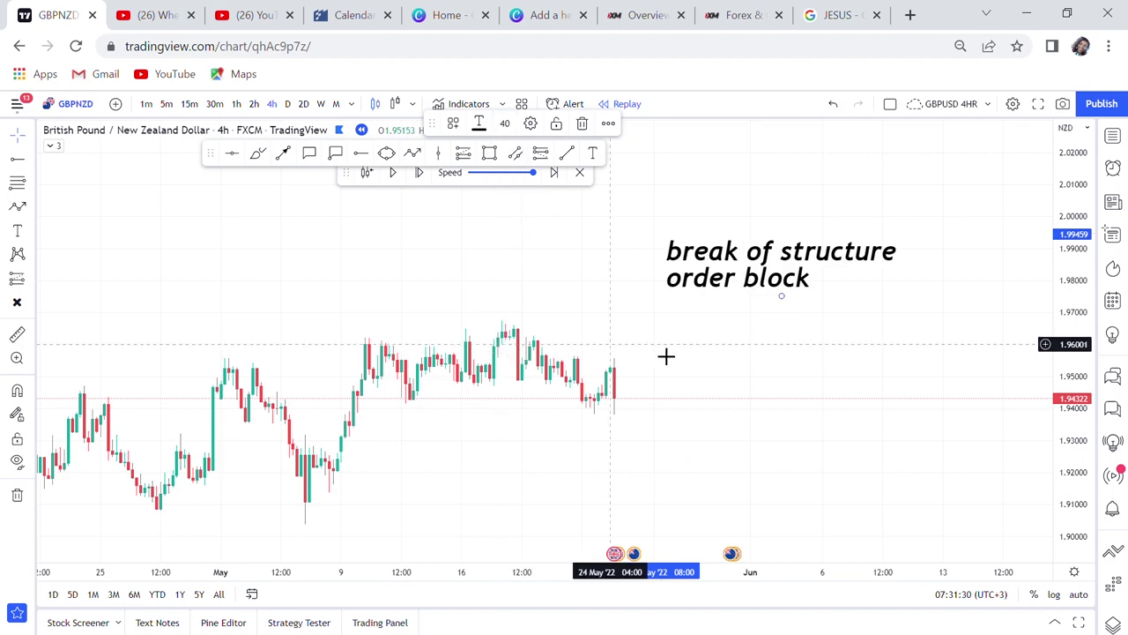
drag(751, 313, 750, 185)
drag(794, 234, 658, 397)
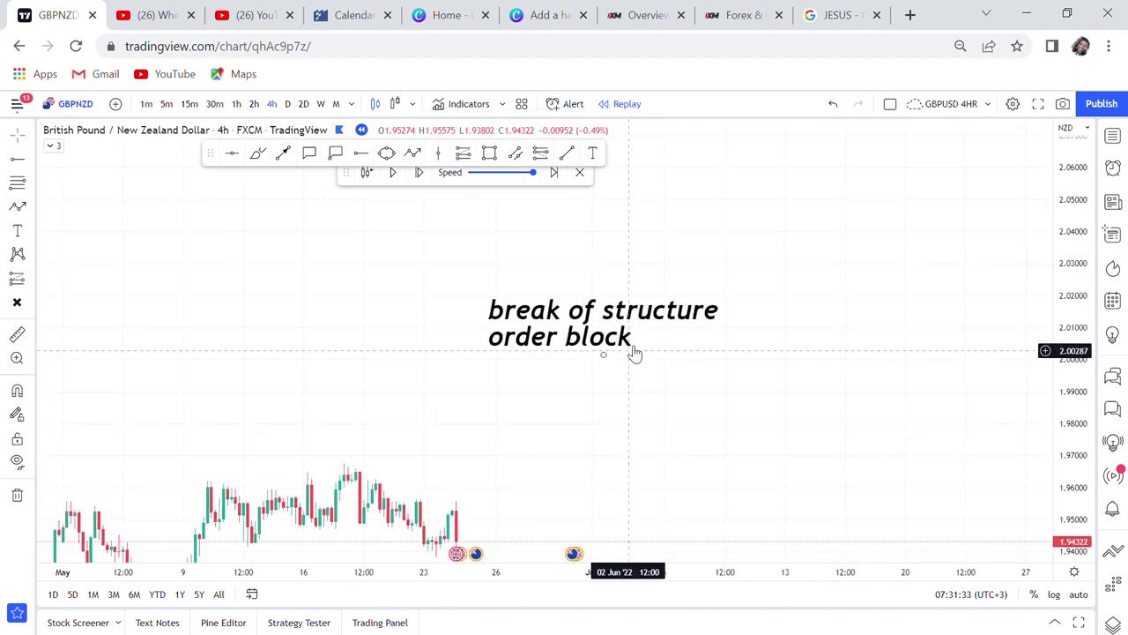
drag(624, 338, 748, 217)
Step: Draw an uptrend path below the label from about 1.97 to 2.04, with three pullbacks forming higher highs and higher lows
drag(661, 357, 620, 382)
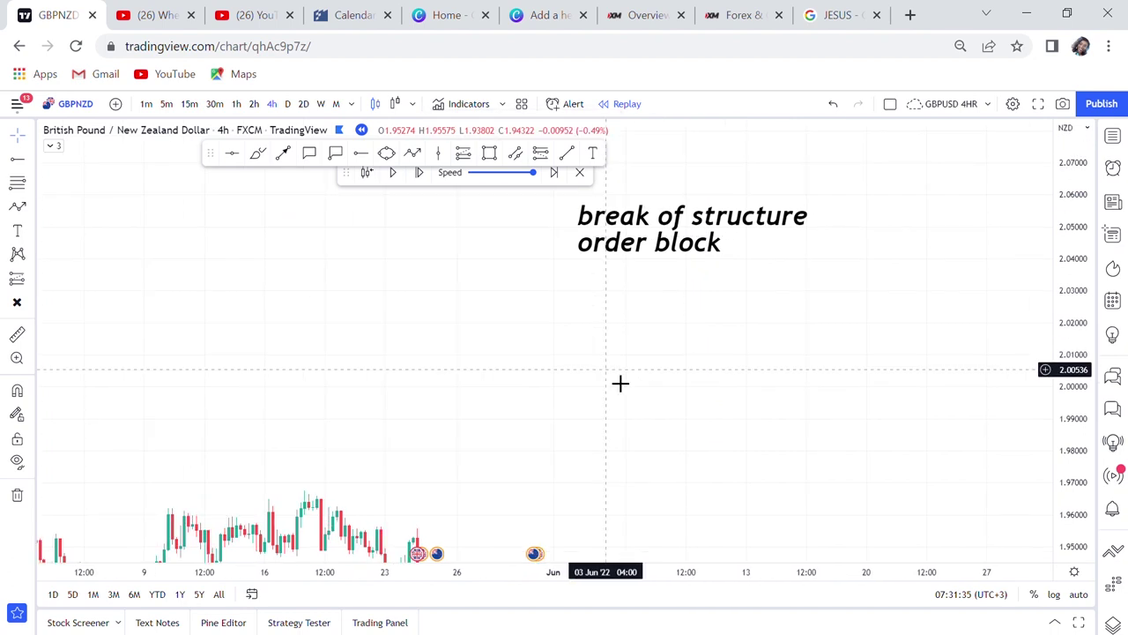
click(412, 153)
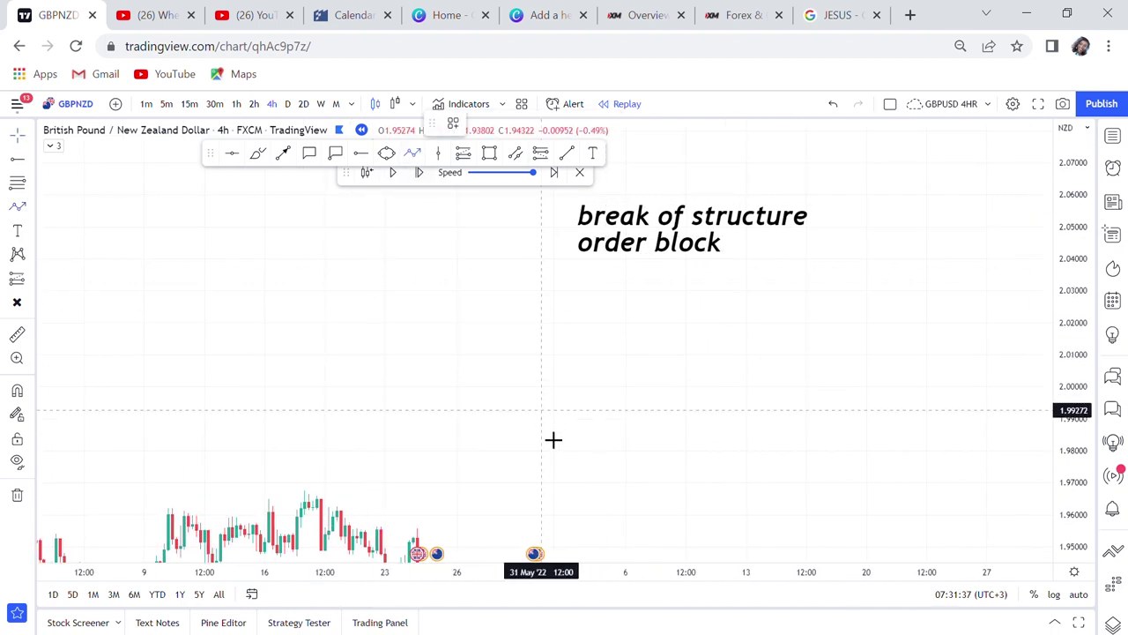
click(525, 476)
click(558, 427)
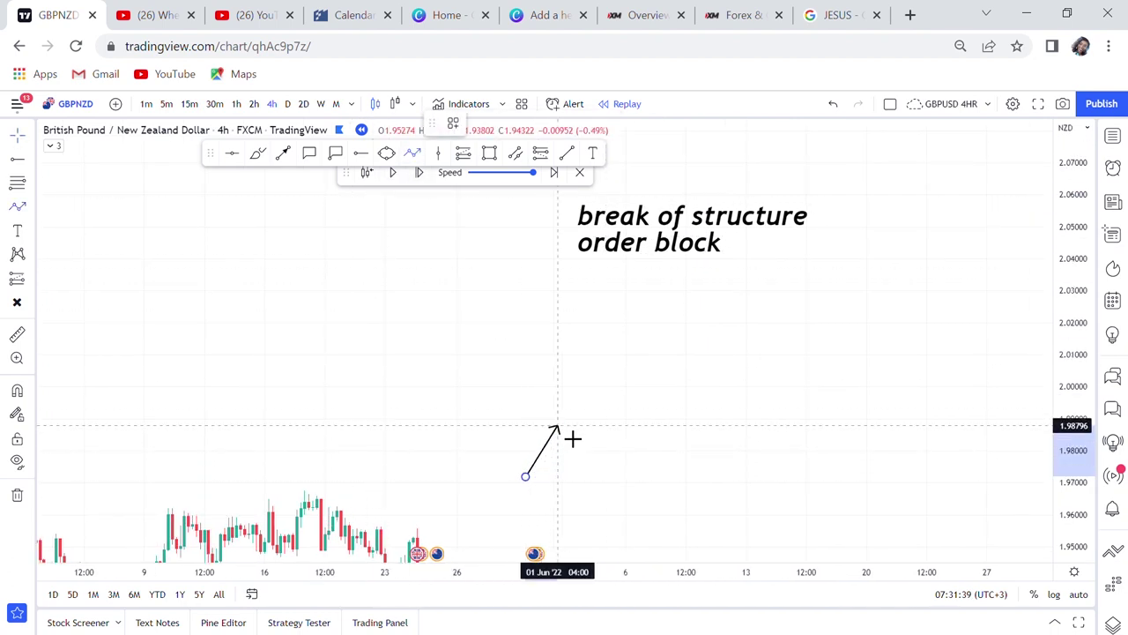
click(582, 457)
click(613, 364)
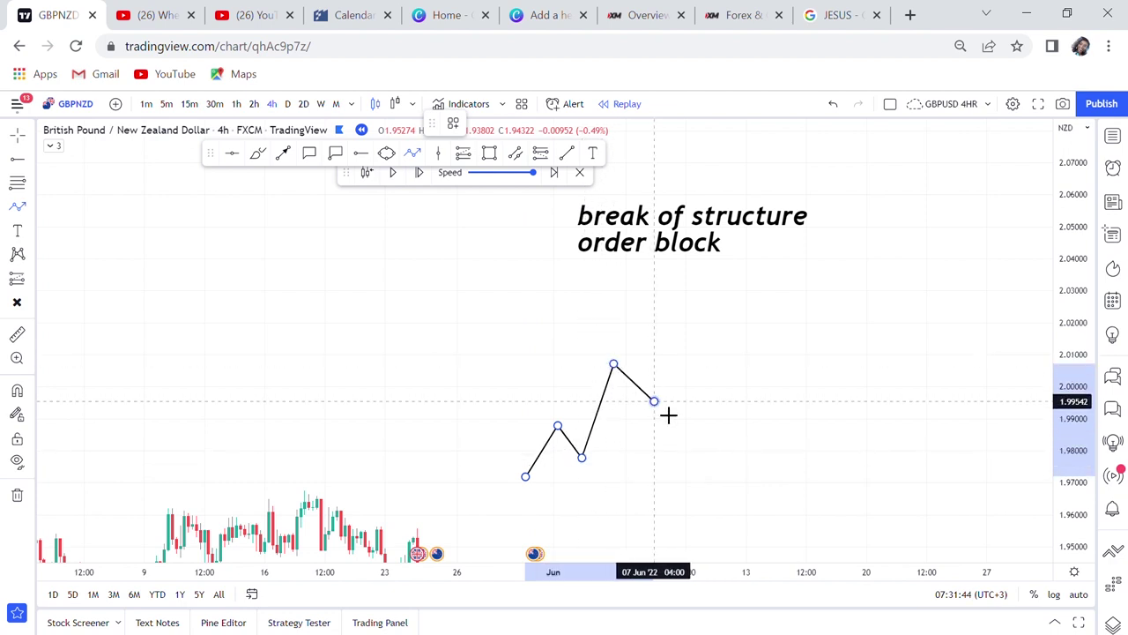
click(654, 402)
click(681, 290)
click(735, 346)
double_click(761, 245)
click(799, 286)
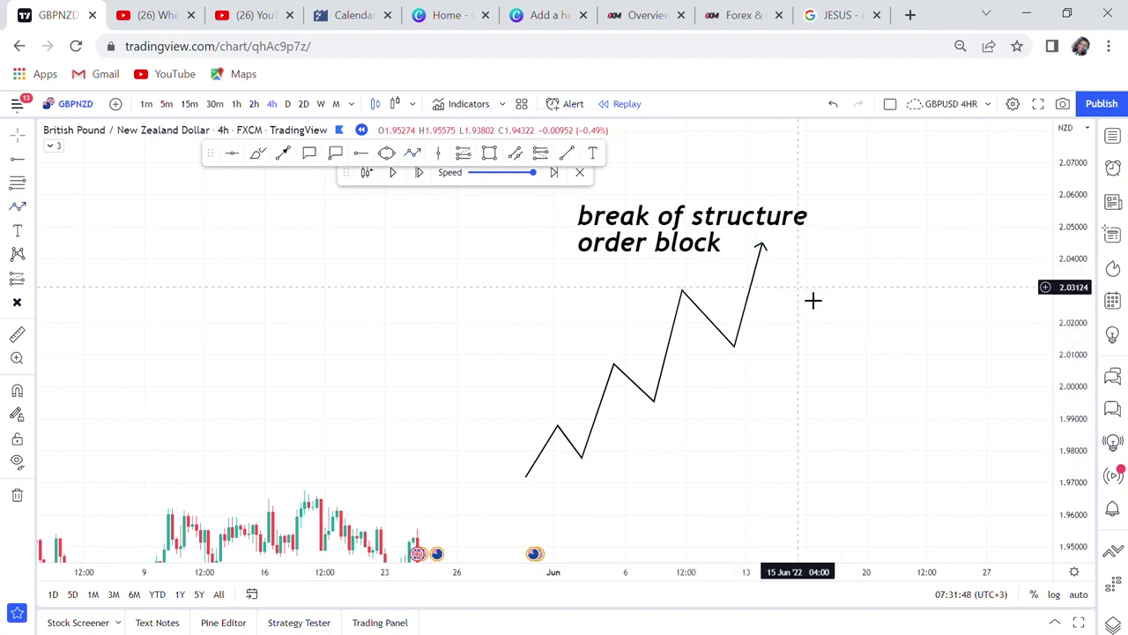
Step: Mark the uptrend path's three swing highs with thin horizontal rectangles at about 1.99, 2.01 and 2.03, extending past each following upswing
drag(813, 300, 763, 297)
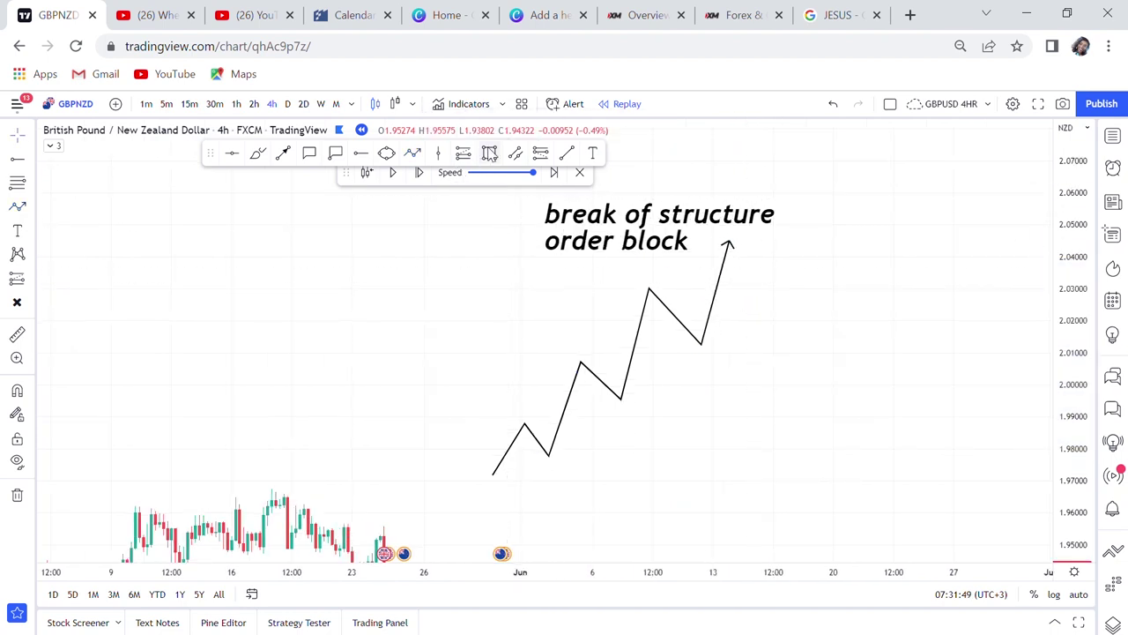
click(489, 153)
click(460, 427)
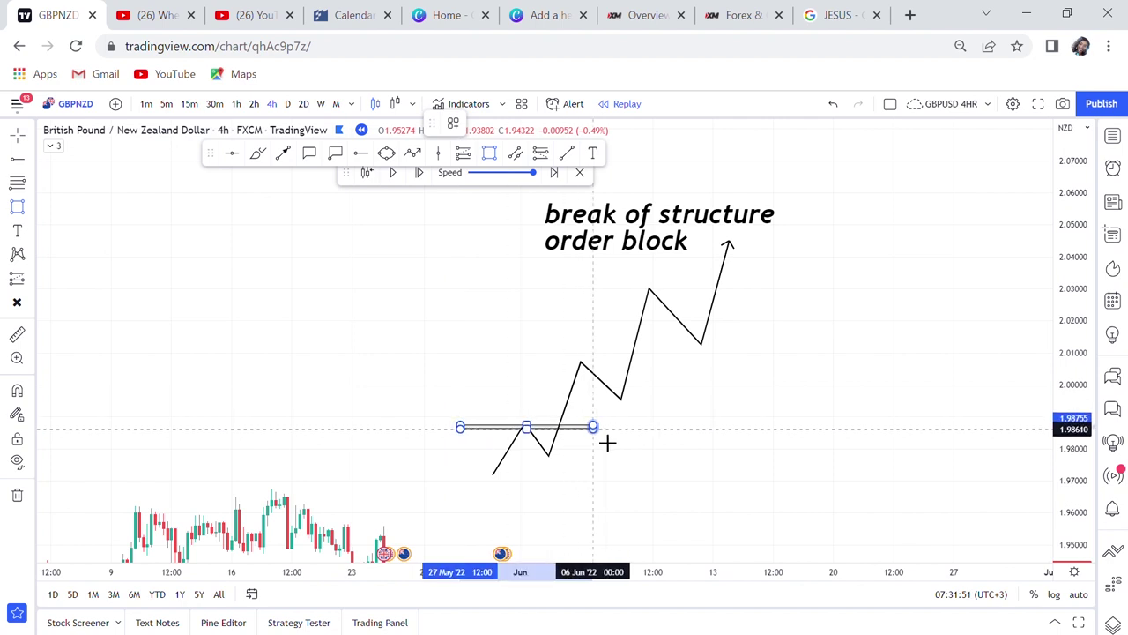
click(604, 437)
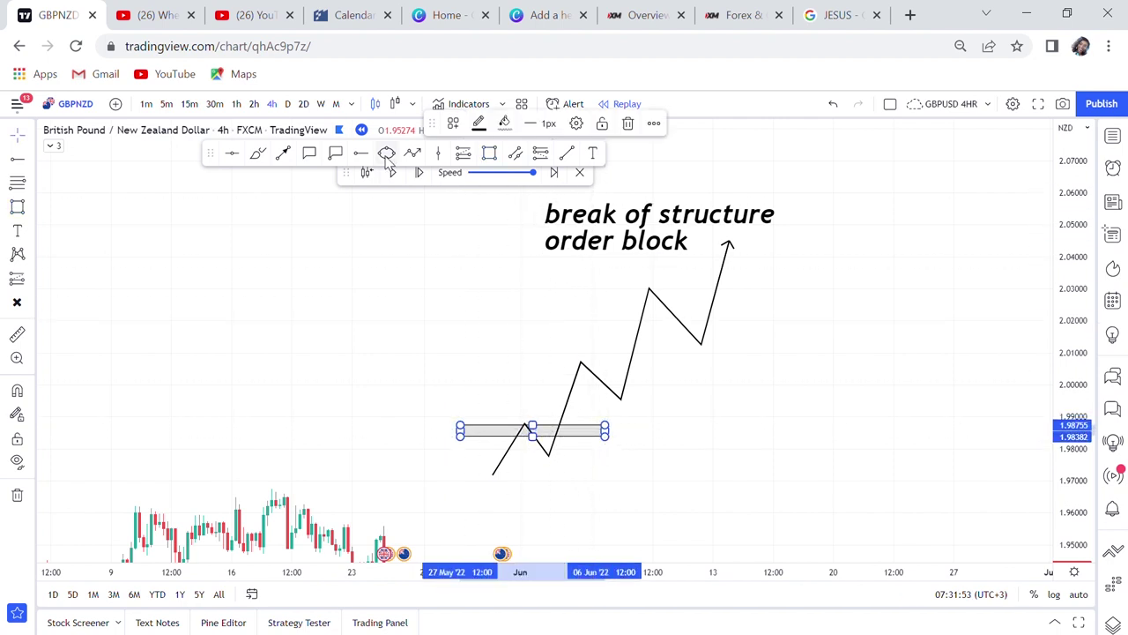
click(538, 315)
click(543, 377)
click(705, 386)
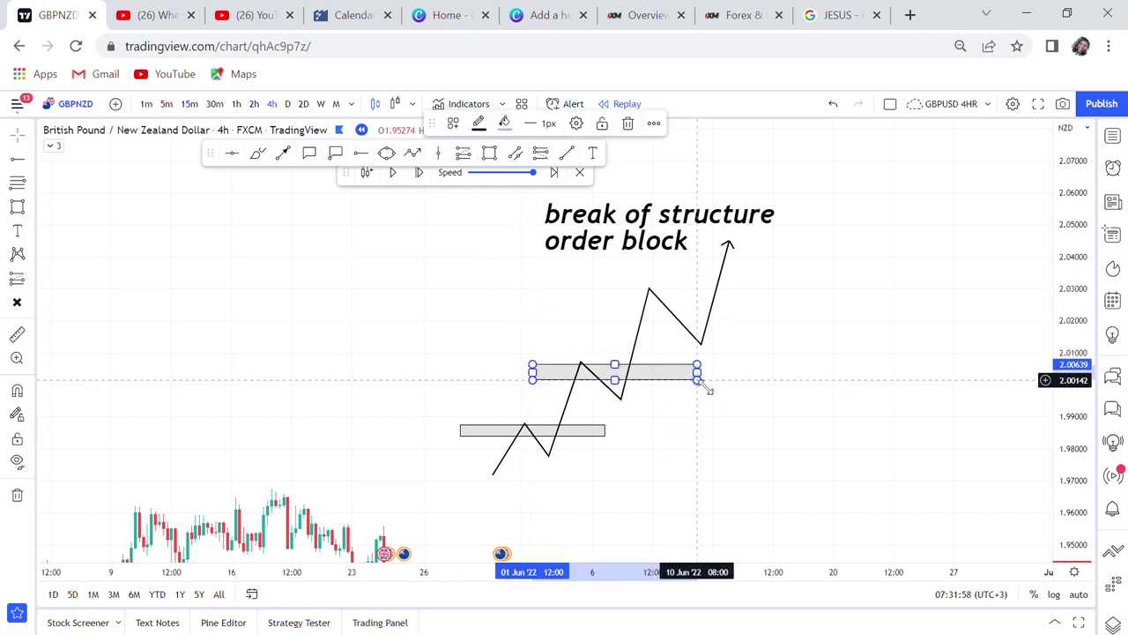
click(491, 155)
click(591, 300)
click(796, 315)
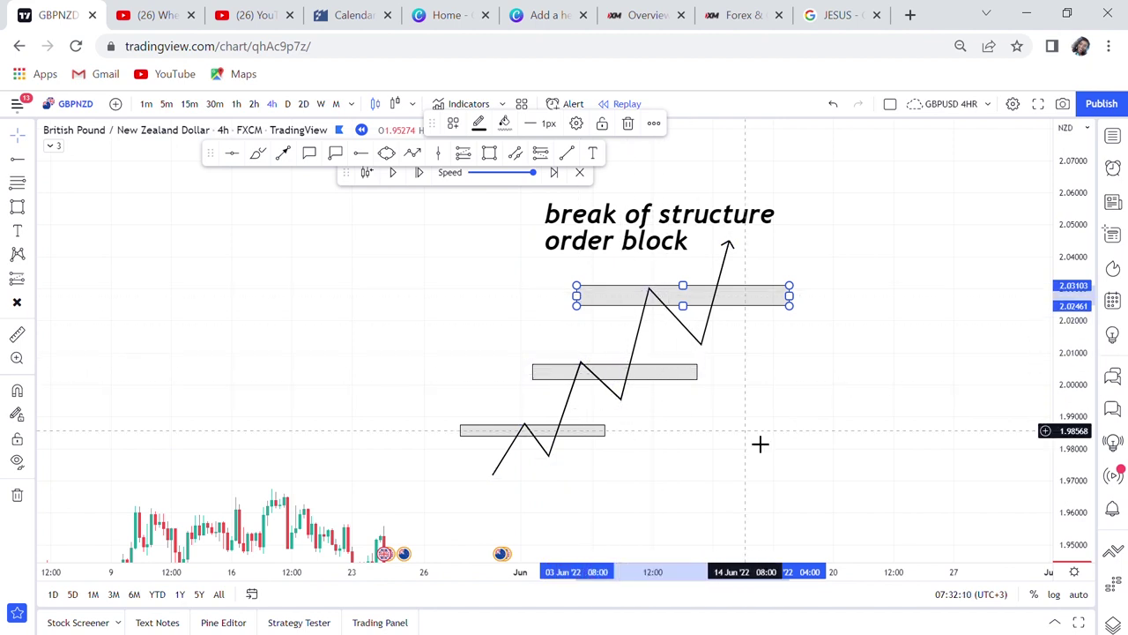
Step: Circle the uptrend path's three swing lows with freehand Brush strokes
drag(761, 444, 708, 385)
scroll(710, 385, up, 2)
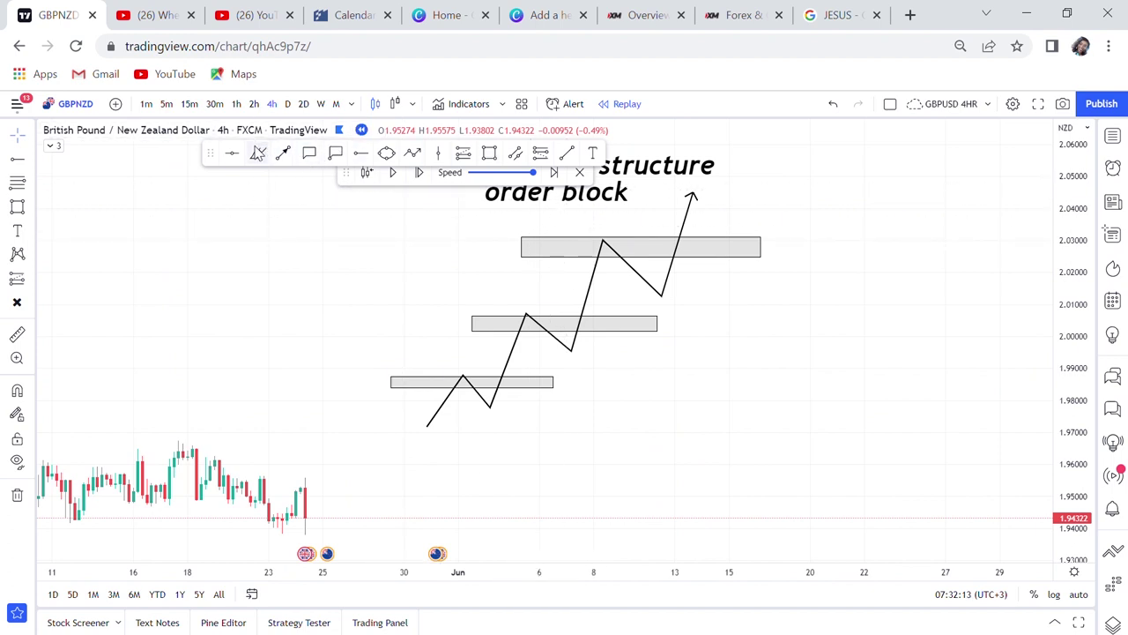
click(258, 152)
mouse_move(498, 393)
mouse_down()
mouse_move(489, 406)
mouse_move(510, 403)
mouse_up()
mouse_move(584, 340)
mouse_down()
mouse_move(554, 365)
mouse_move(592, 344)
mouse_up()
mouse_move(677, 282)
mouse_down()
mouse_move(662, 281)
mouse_move(697, 291)
mouse_up()
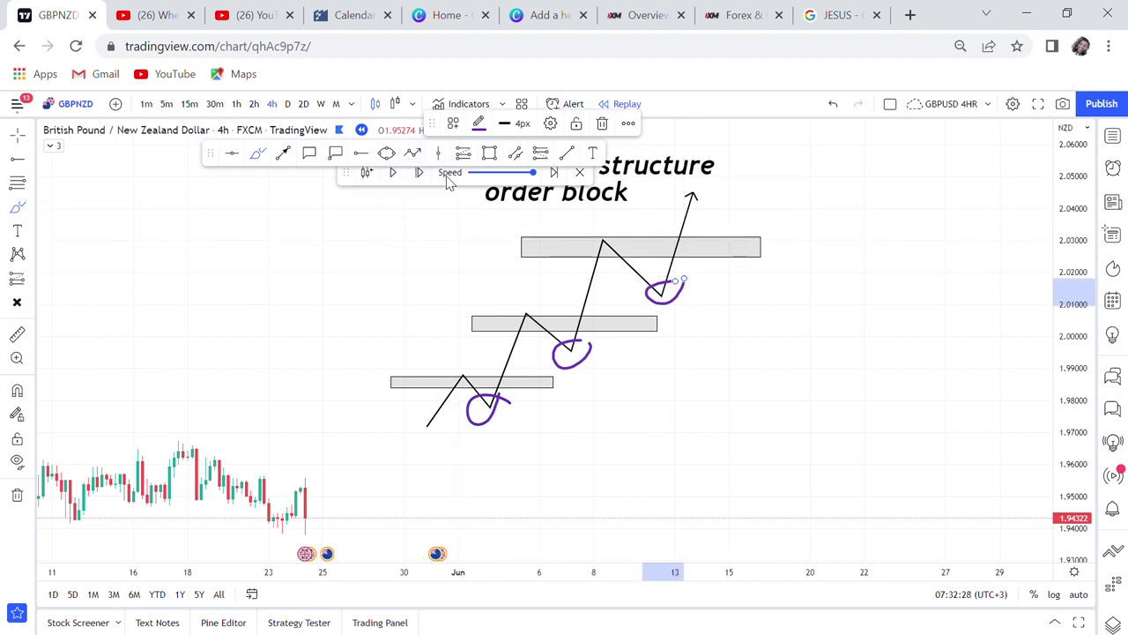
Step: Draw a downtrend path beside the uptrend sketch from about 2.04 to 1.96, with three pullbacks between the falling legs
click(413, 154)
click(147, 196)
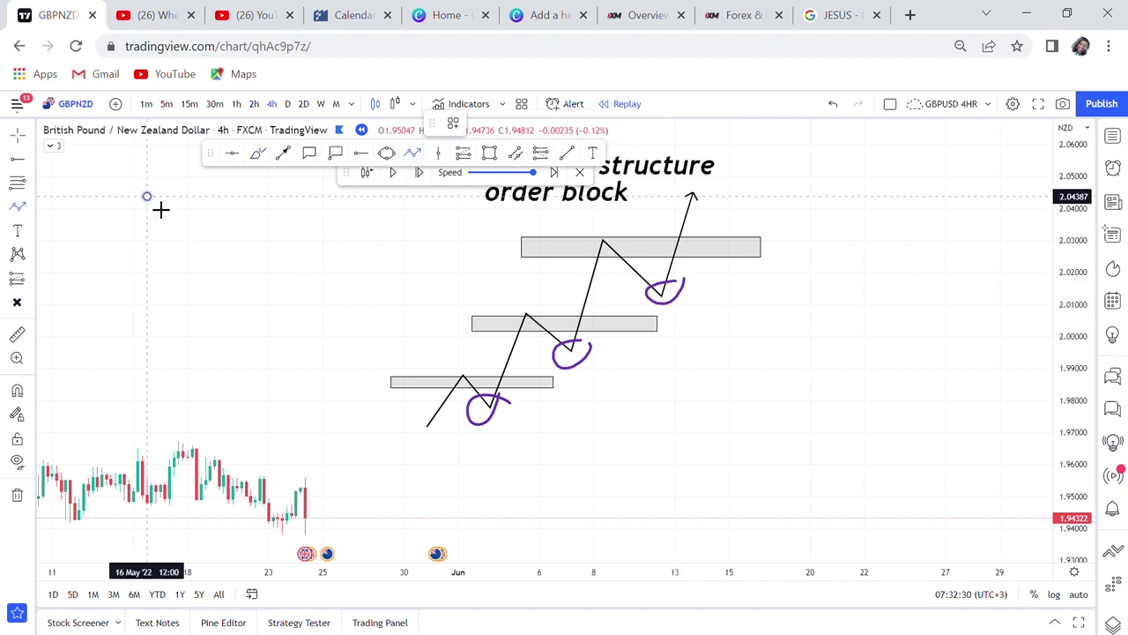
click(178, 256)
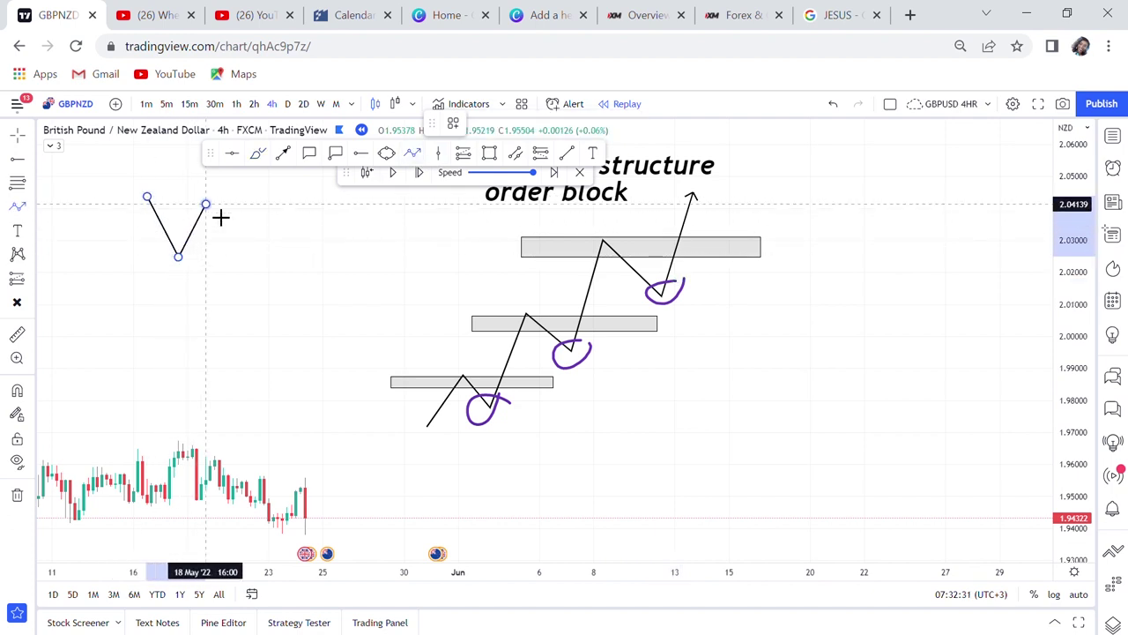
click(277, 271)
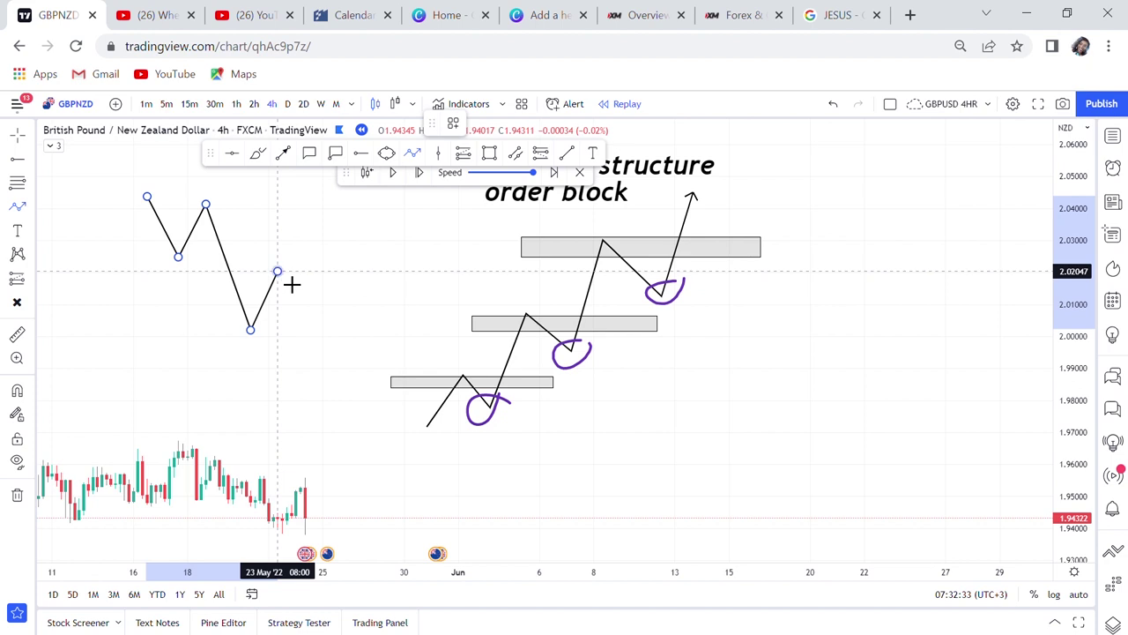
click(318, 385)
click(341, 336)
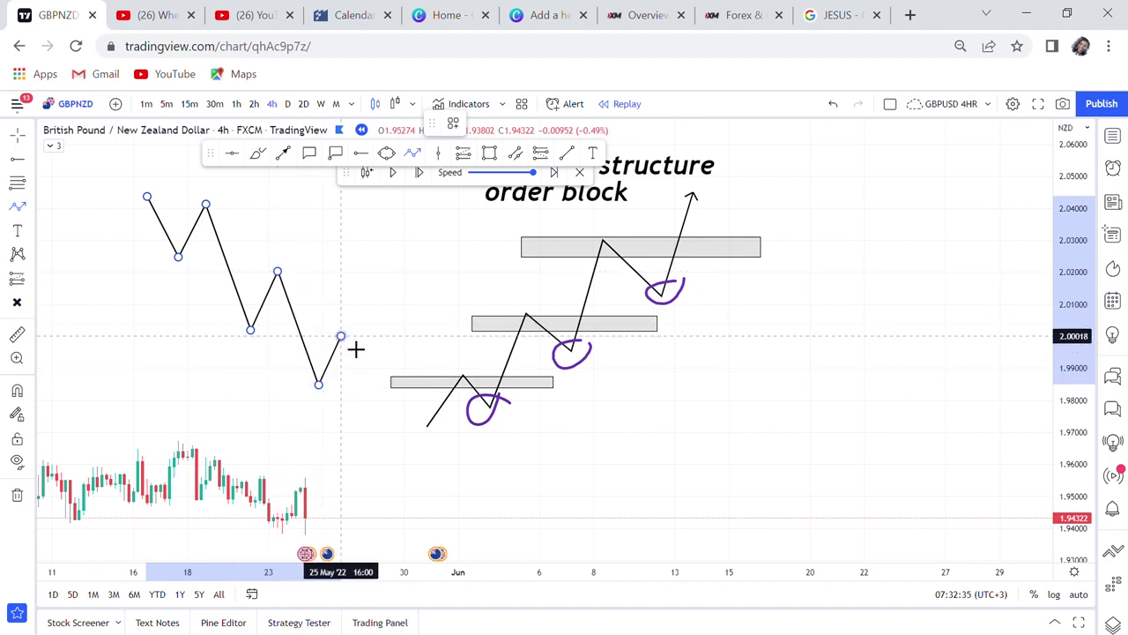
double_click(372, 463)
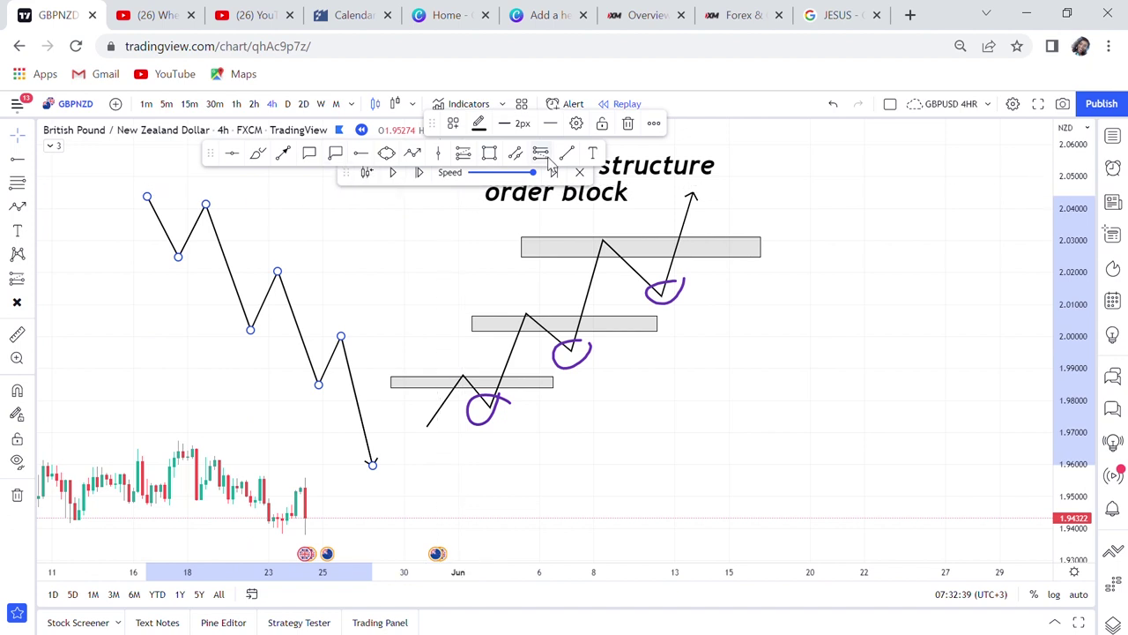
Step: Mark the downtrend path's three swing lows with thin horizontal rectangles at about 2.025, 2.00 and 1.986, each extending past the following falling leg
click(490, 154)
click(88, 257)
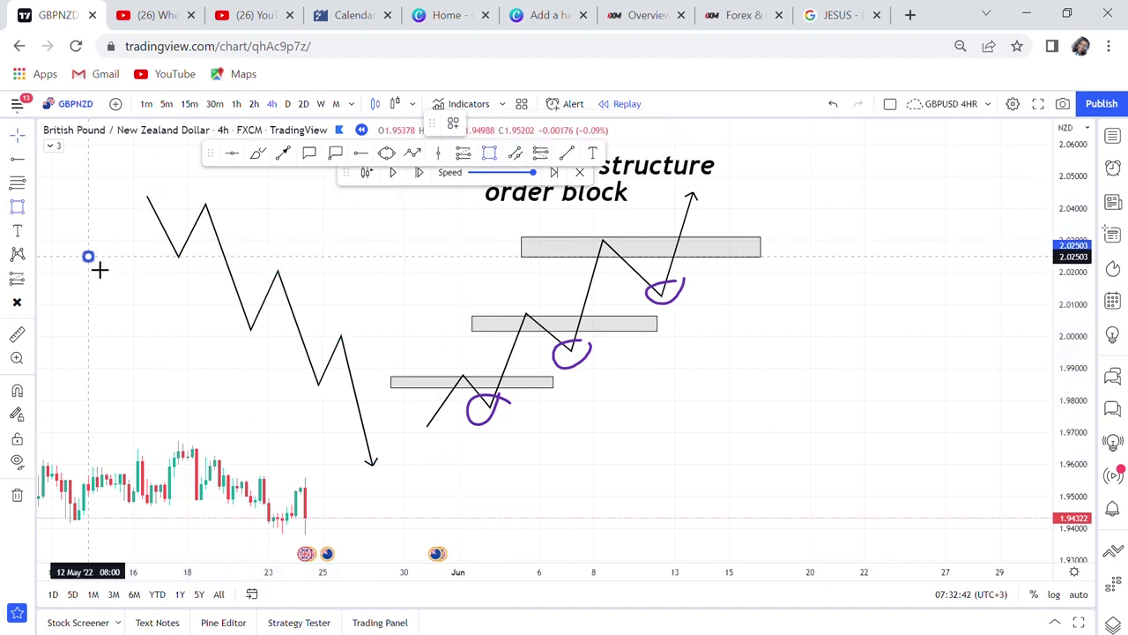
click(396, 273)
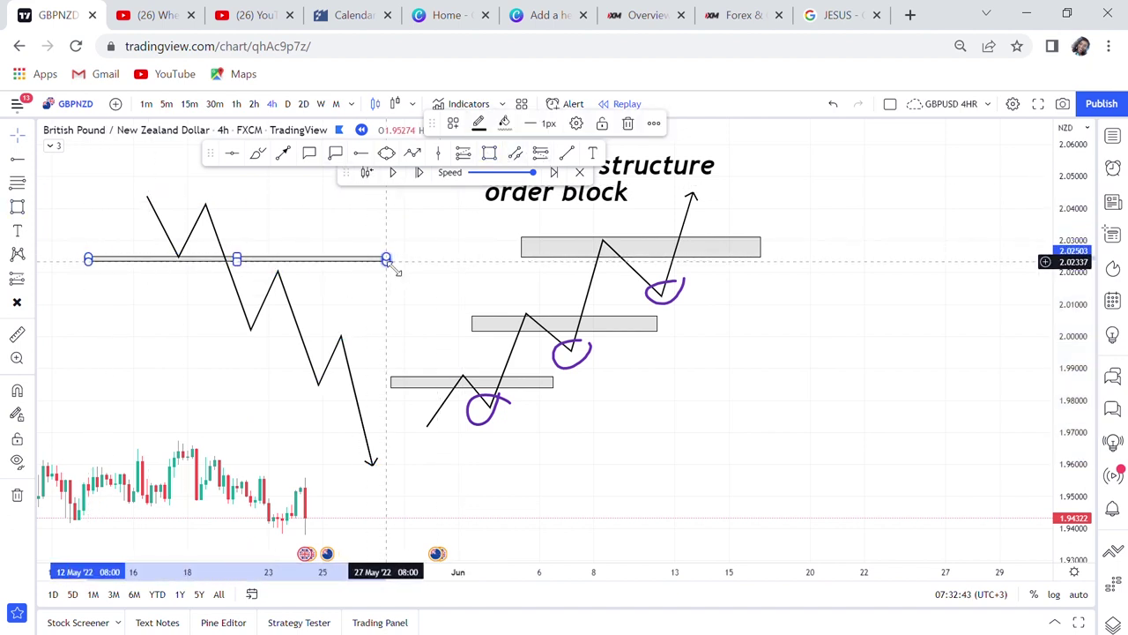
click(490, 155)
click(132, 345)
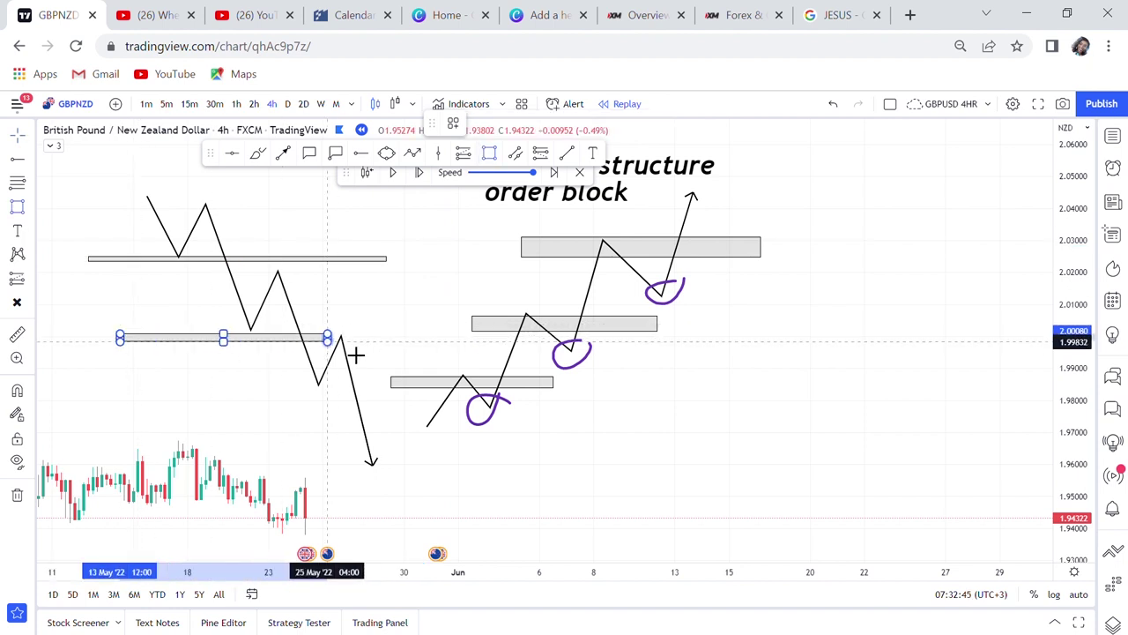
click(418, 342)
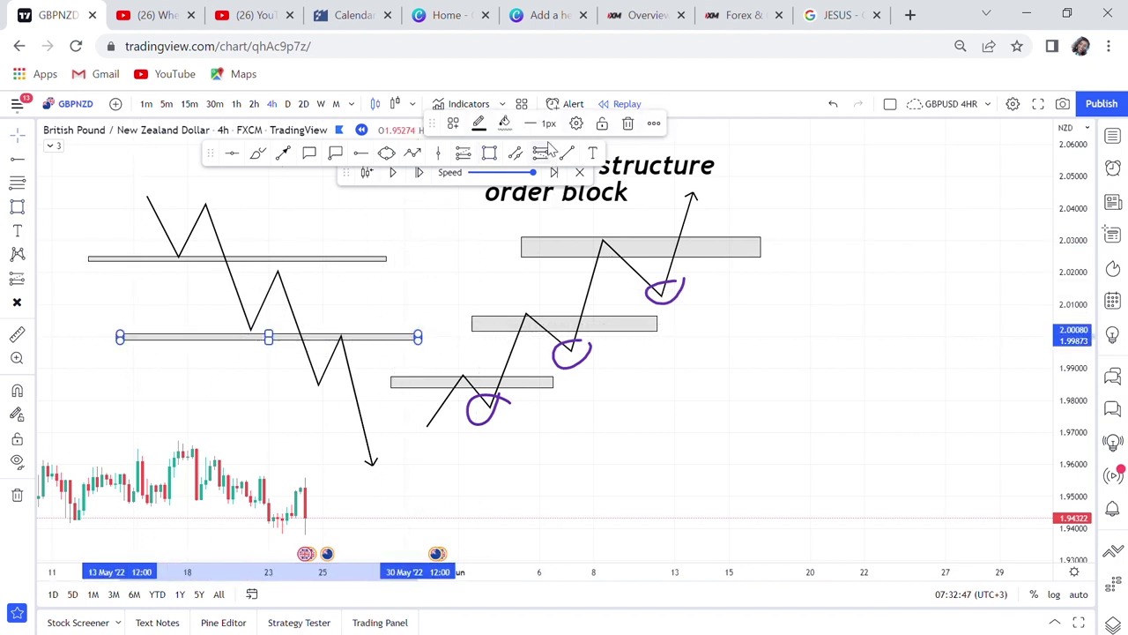
click(494, 154)
click(242, 381)
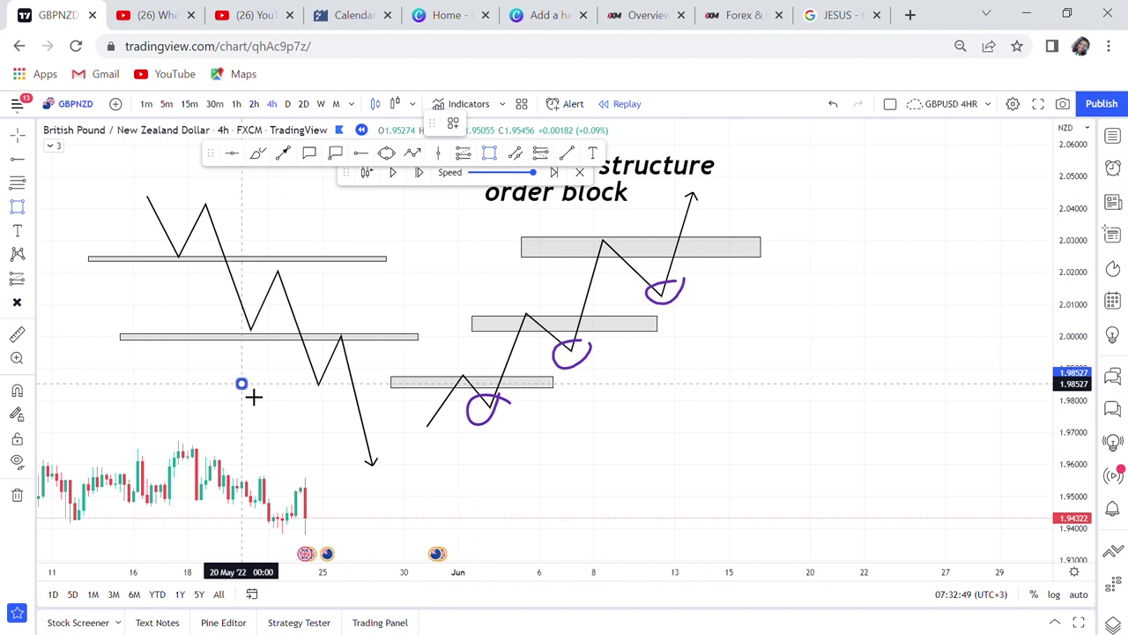
click(496, 391)
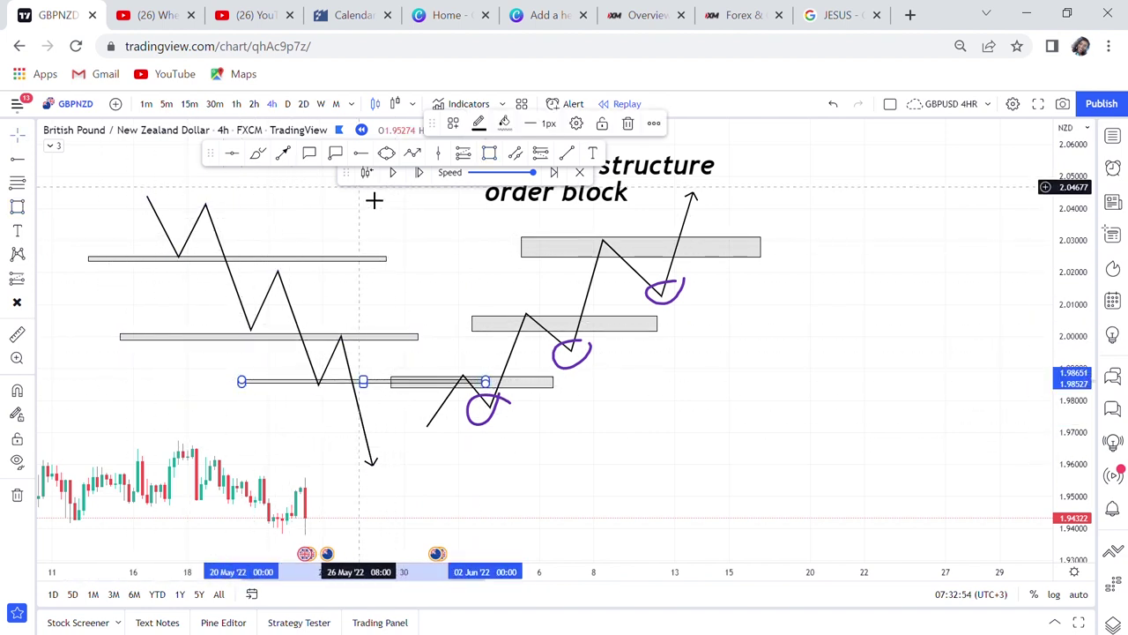
Step: Circle the downtrend path's three swing highs with Brush strokes, and mark the first break below the highest rectangle with a small loop
click(258, 154)
drag(208, 205, 209, 208)
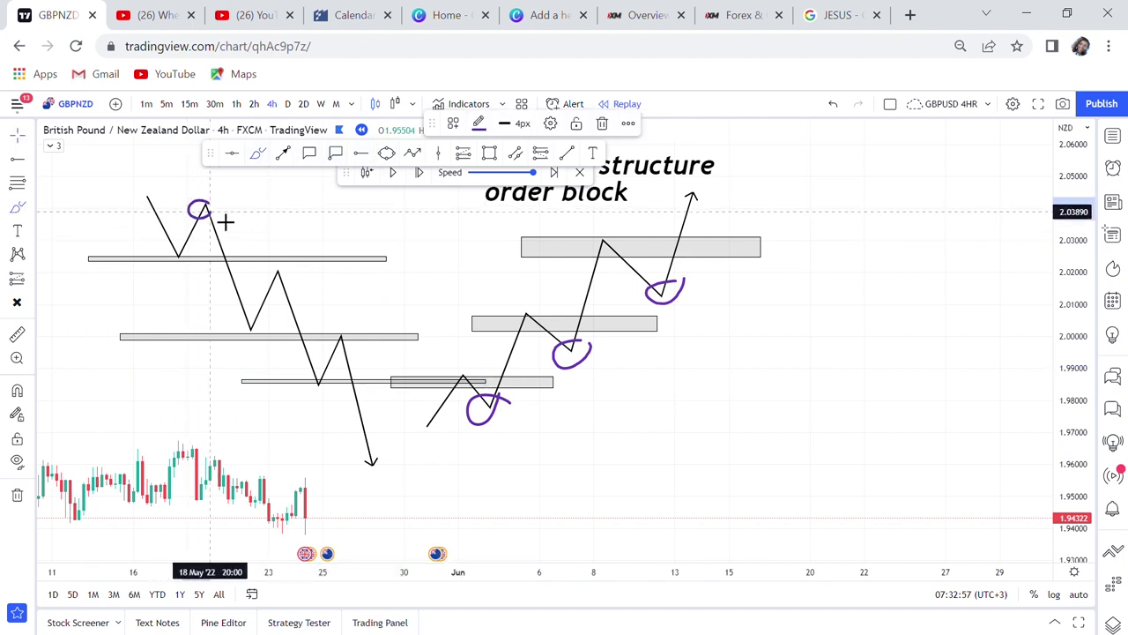
mouse_move(295, 254)
mouse_down()
mouse_move(285, 291)
mouse_move(306, 262)
mouse_up()
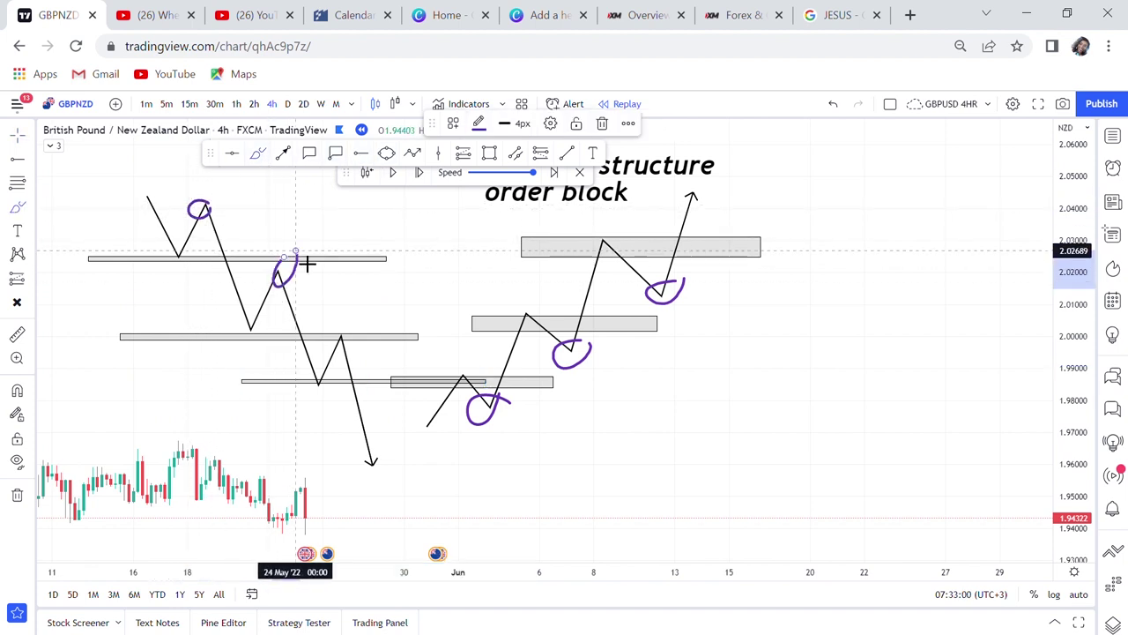
drag(337, 327, 350, 333)
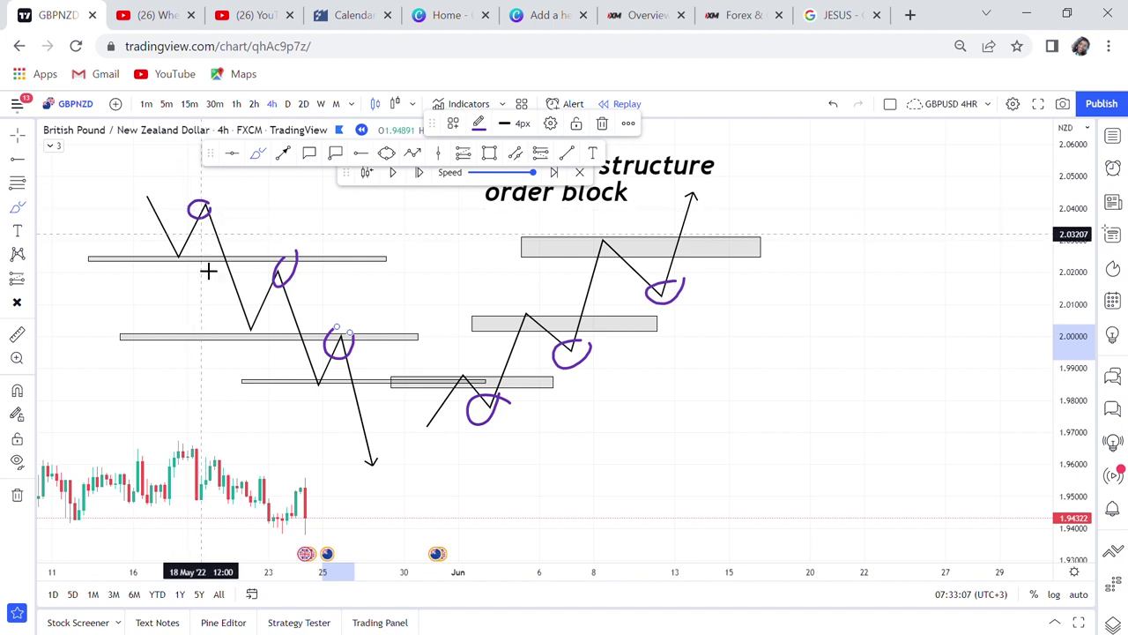
drag(222, 265, 235, 279)
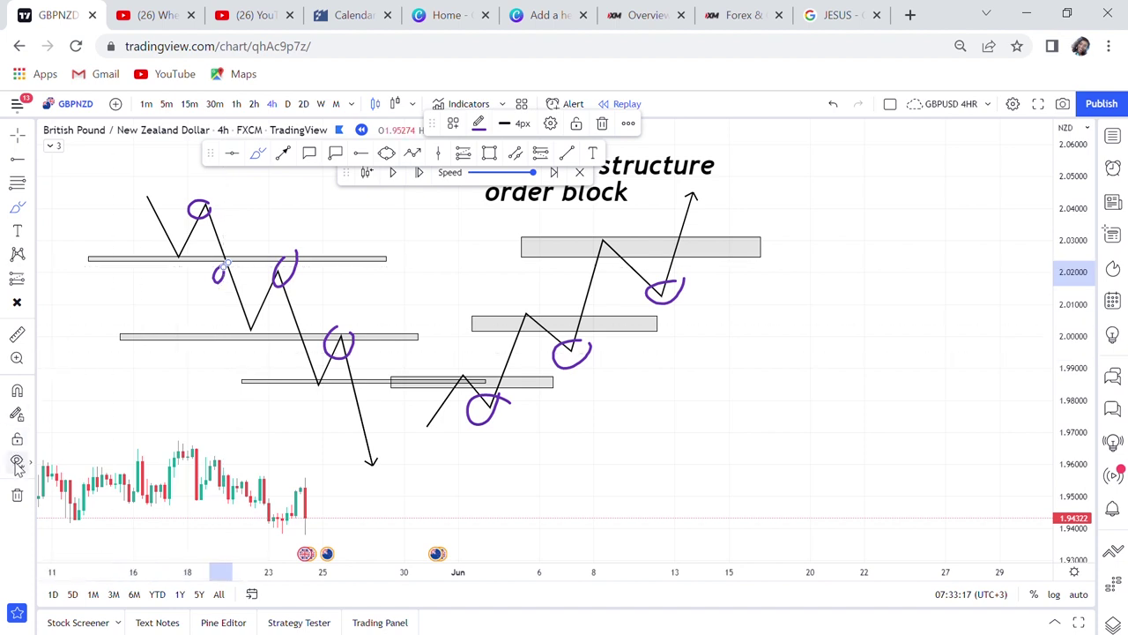
Step: Clear all drawings and draw a new uptrend path from about 1.967 to 2.021 with one pullback to about 1.98
click(18, 497)
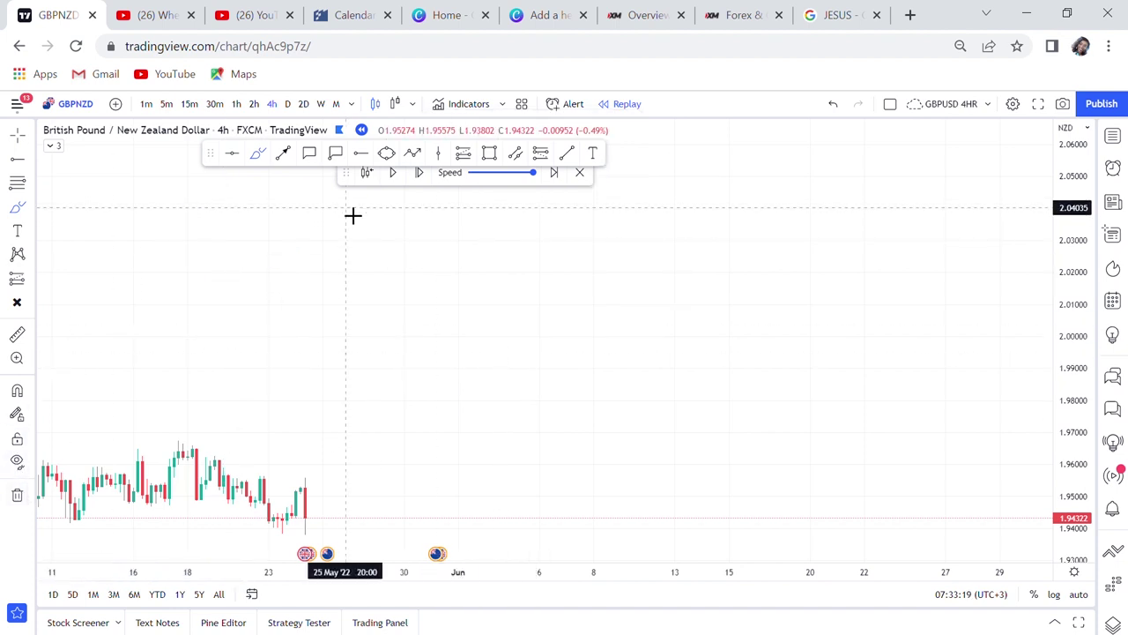
click(412, 153)
click(476, 442)
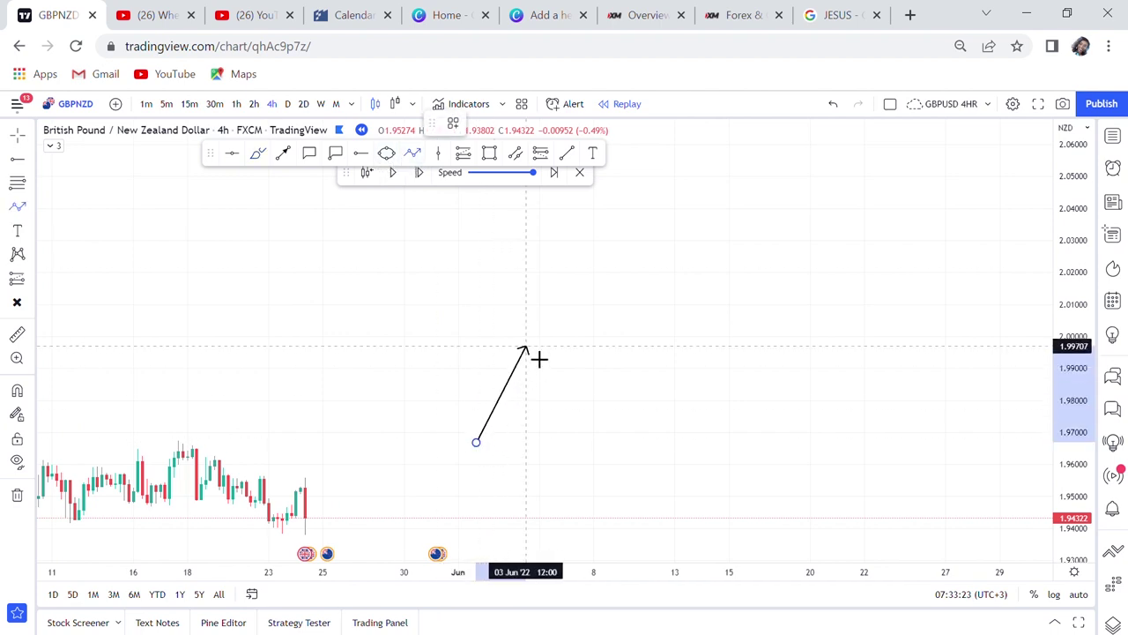
click(562, 400)
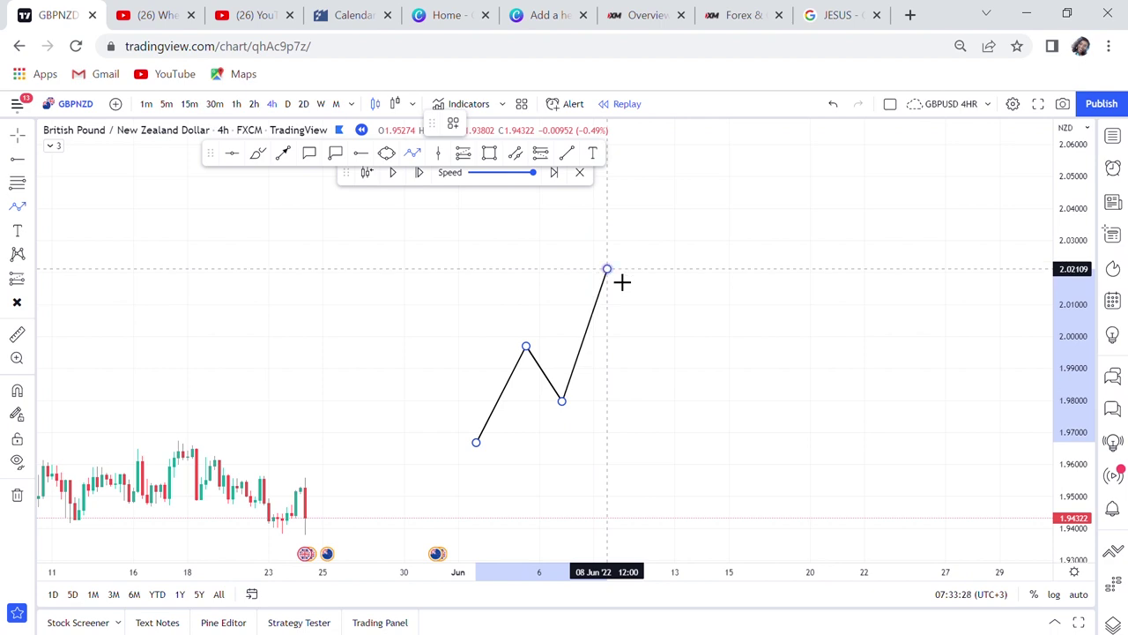
double_click(606, 270)
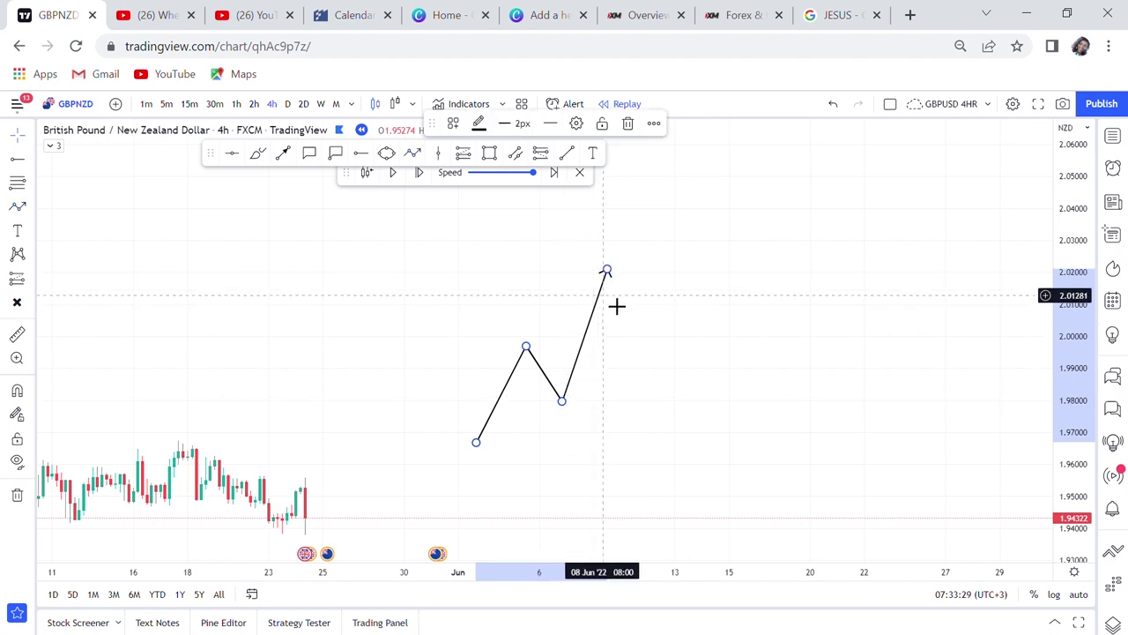
scroll(590, 343, up, 2)
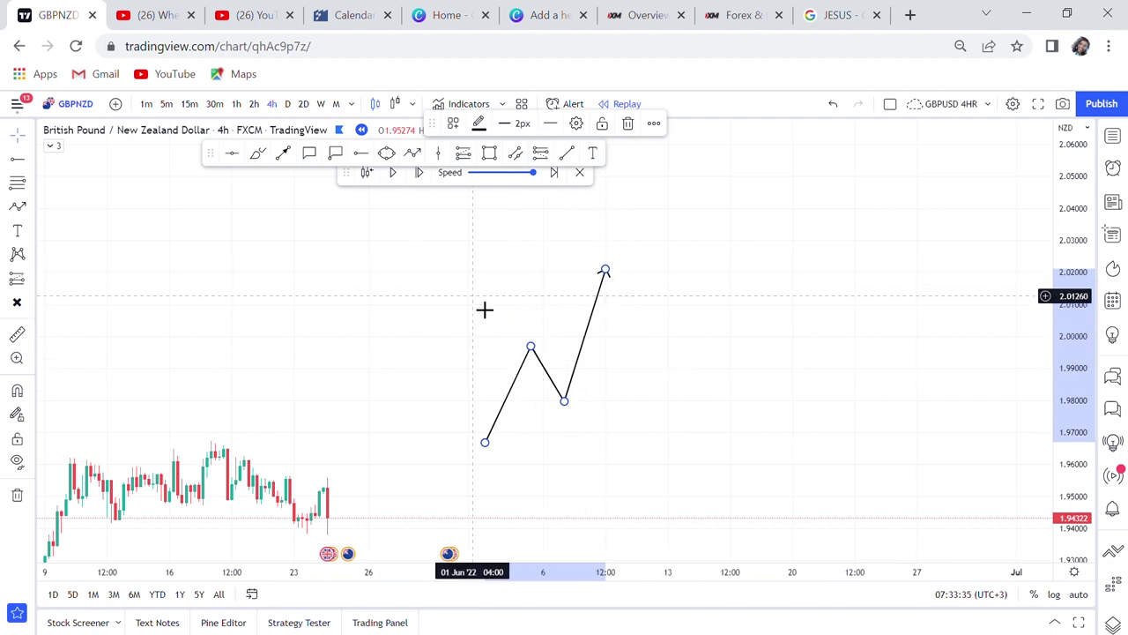
click(685, 334)
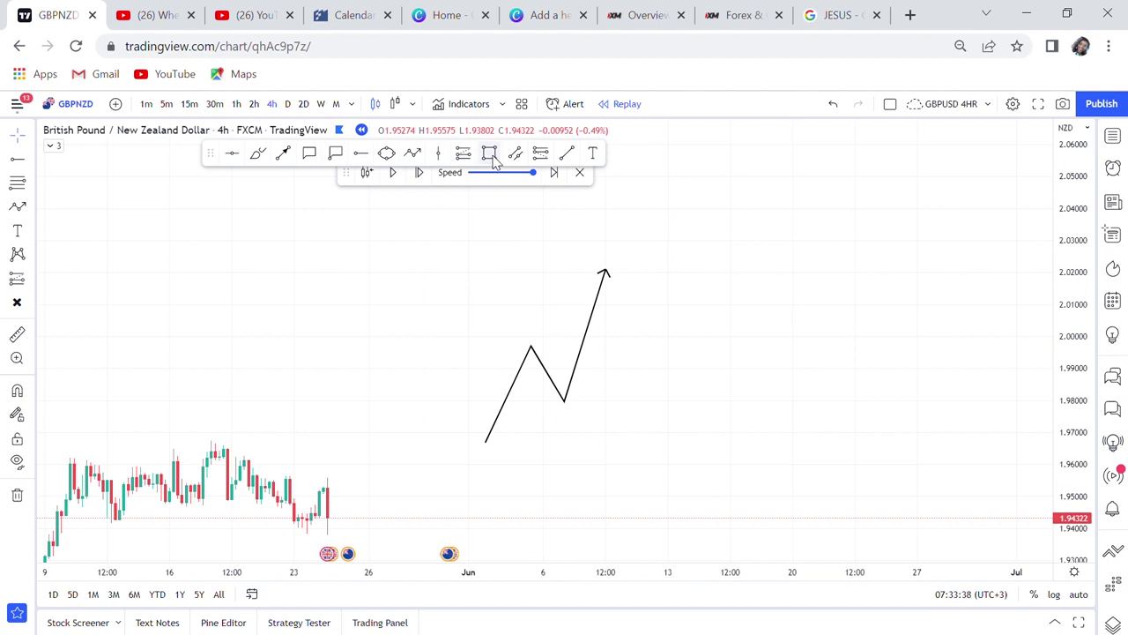
Step: Draw a long rectangle over the pullback low at about 1.978–1.983 and a short thin one over the swing high at about 1.997
mouse_move(533, 402)
mouse_down()
mouse_move(607, 417)
mouse_move(806, 416)
mouse_up()
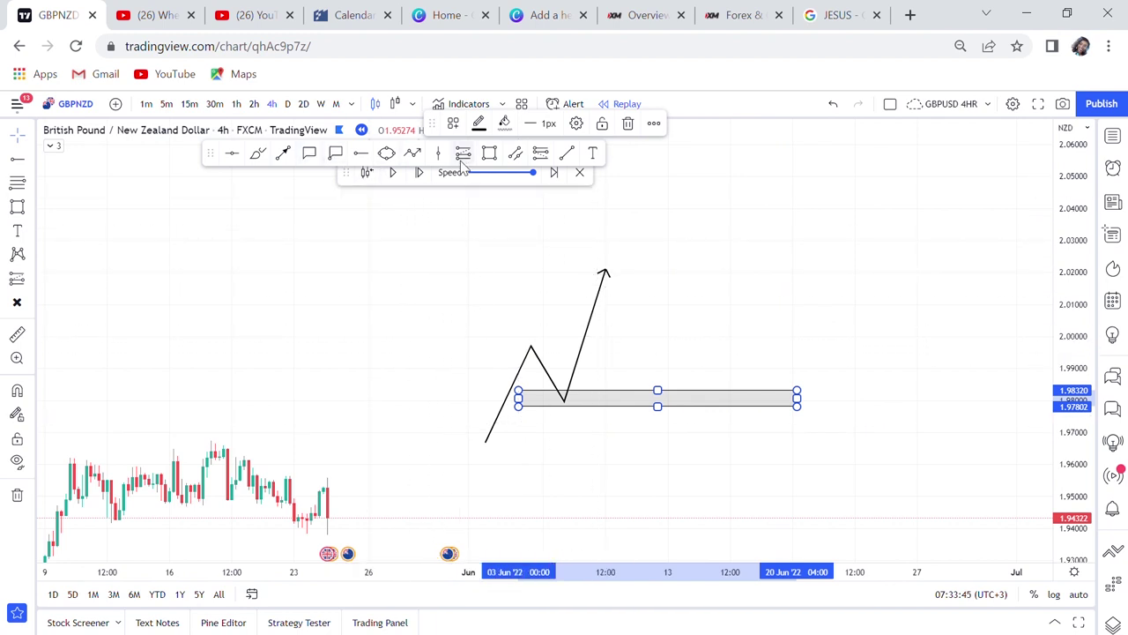
click(490, 153)
mouse_move(520, 356)
mouse_down()
mouse_move(585, 363)
mouse_move(578, 353)
mouse_up()
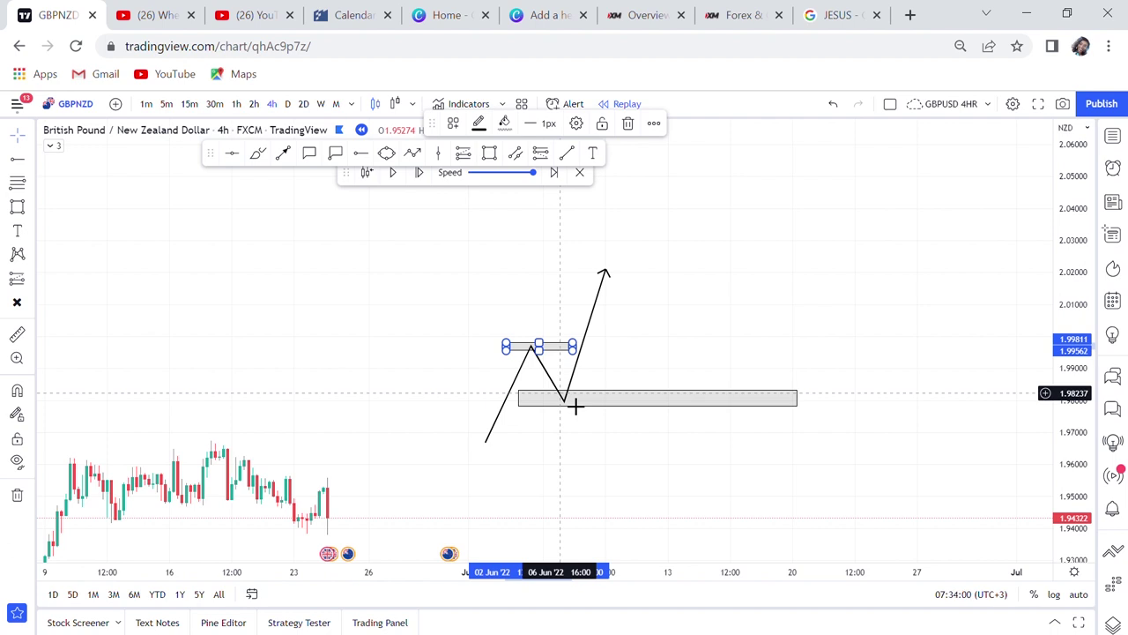
Step: Continue the uptrend with a path zigzagging between about 2.00 and 2.02, dropping into the pullback-low rectangle and rising to about 2.057
drag(700, 350, 677, 344)
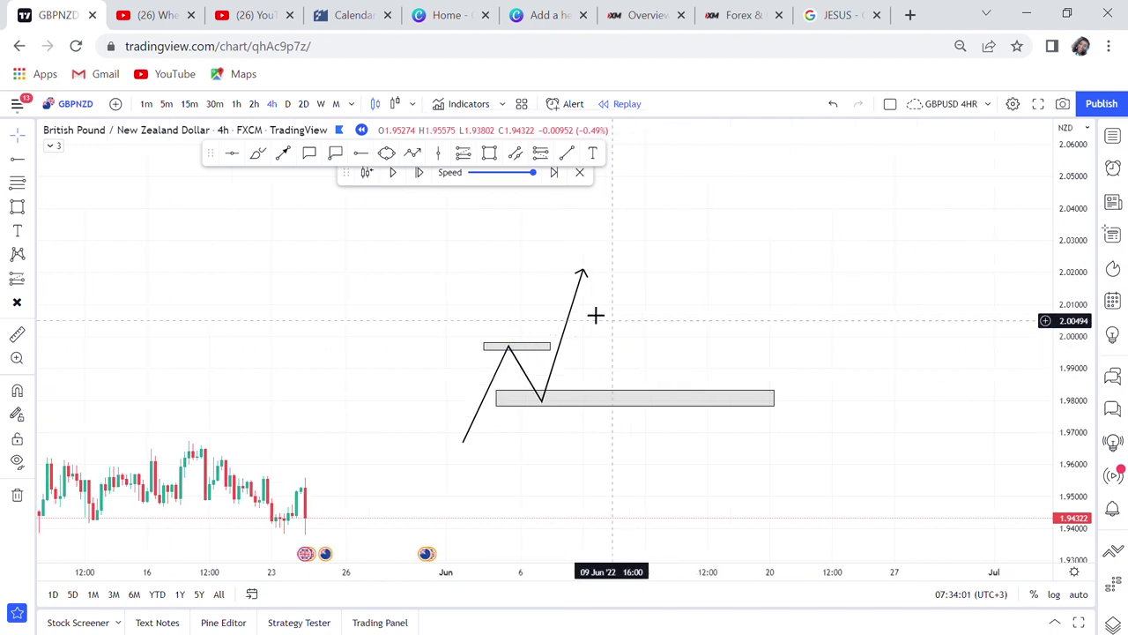
click(412, 155)
click(591, 273)
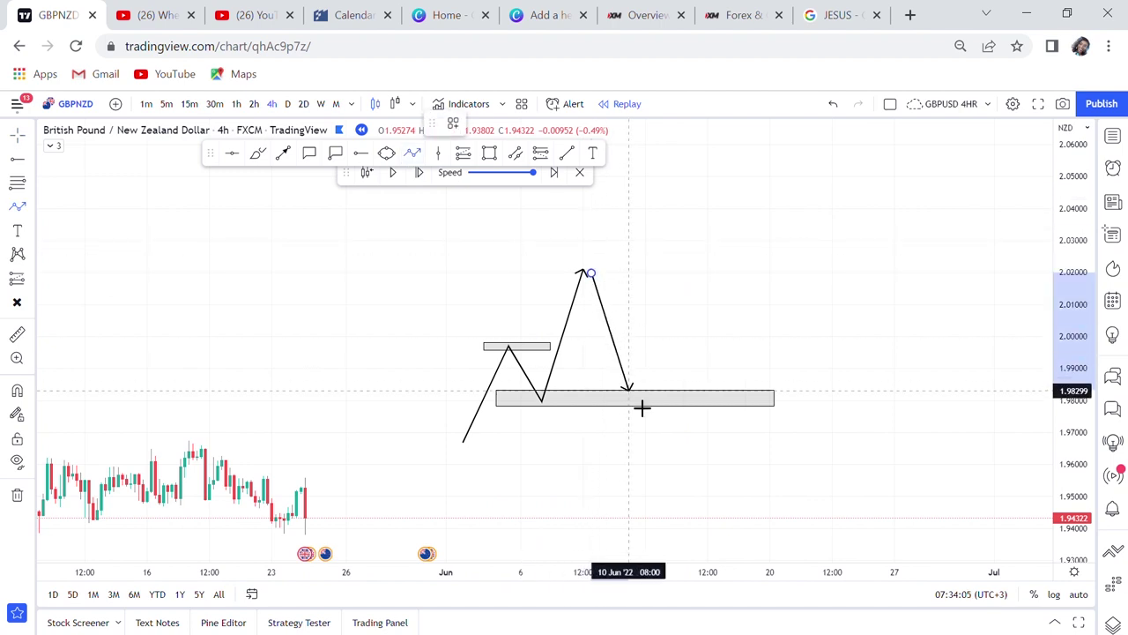
click(608, 331)
click(628, 290)
click(649, 345)
click(679, 276)
click(691, 308)
click(703, 267)
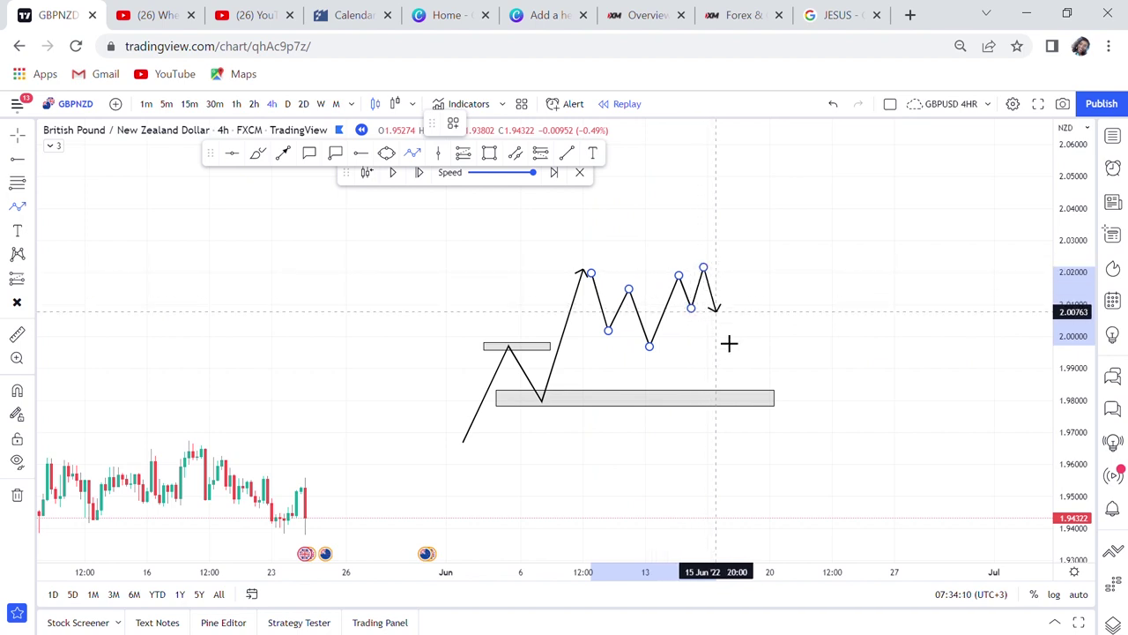
click(724, 391)
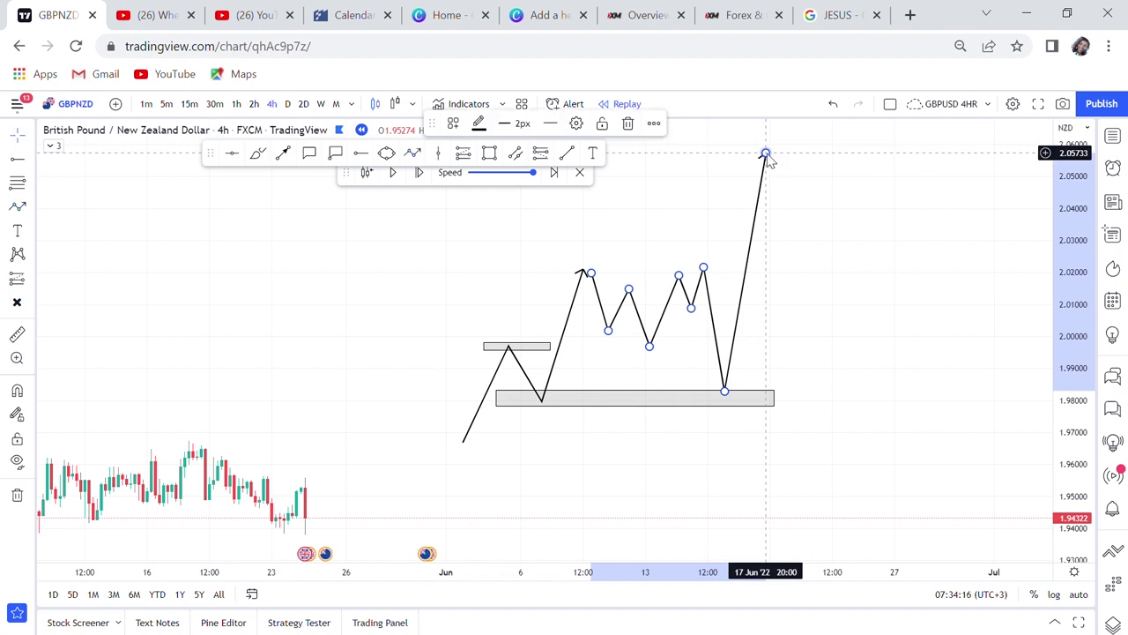
double_click(780, 165)
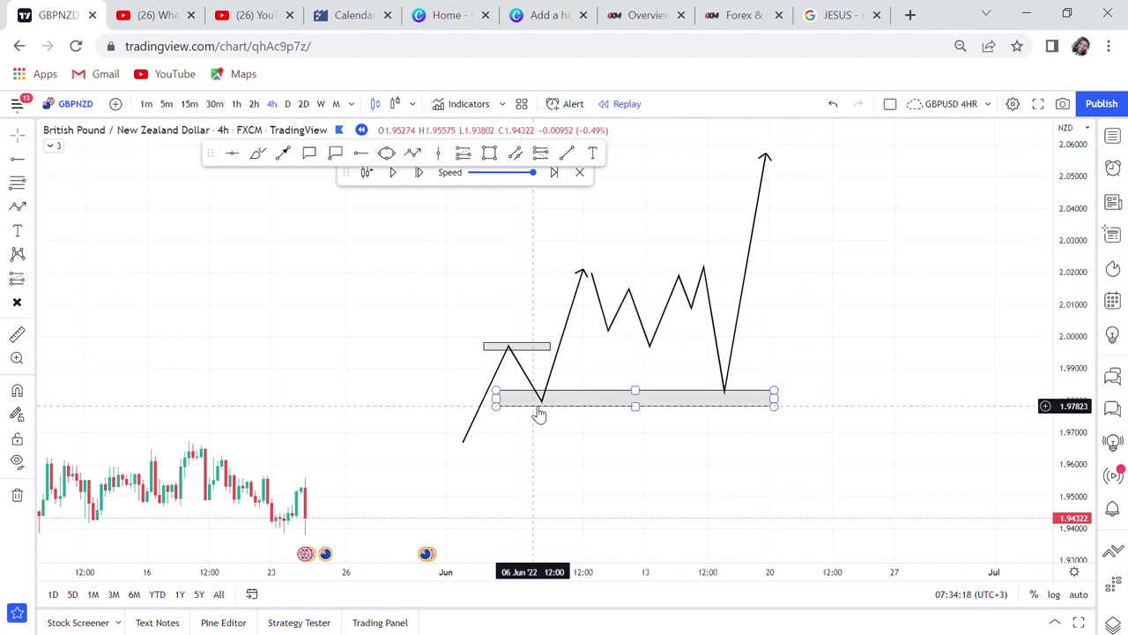
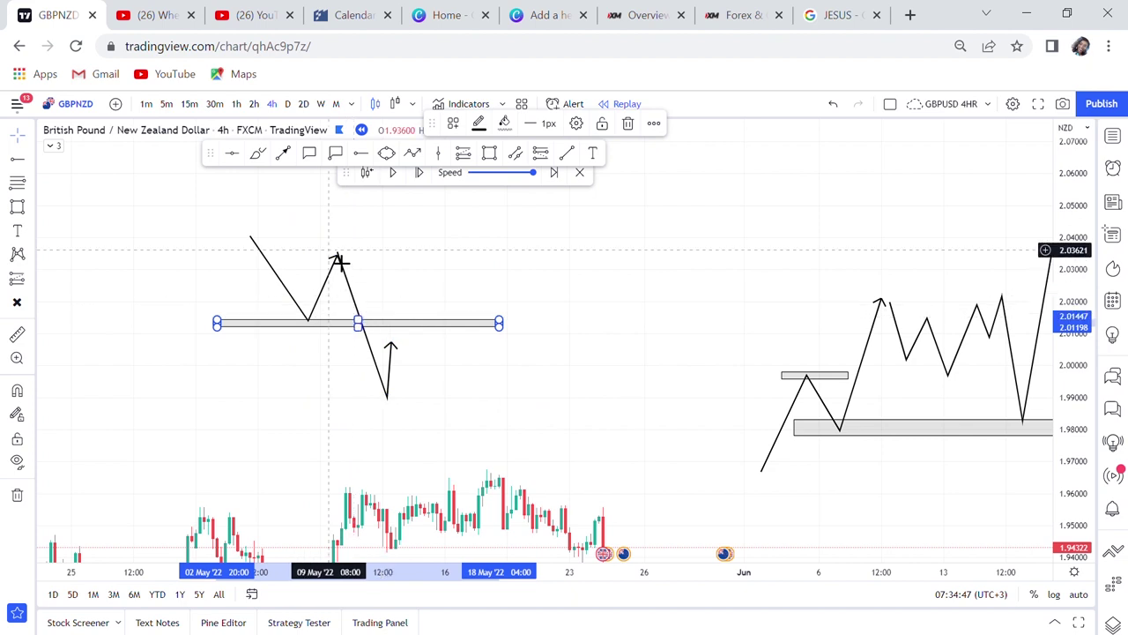
Step: Draw a rectangle over the downtrend sketch's swing high at about 2.031–2.037, extending from 6 May to 19 May
click(339, 263)
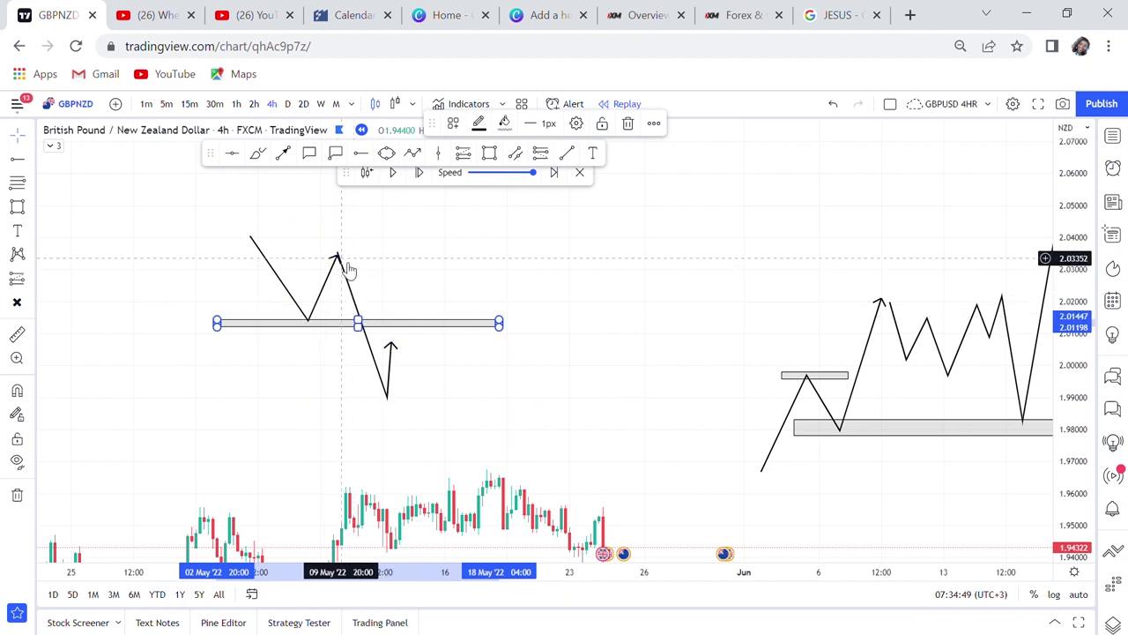
drag(427, 275, 439, 278)
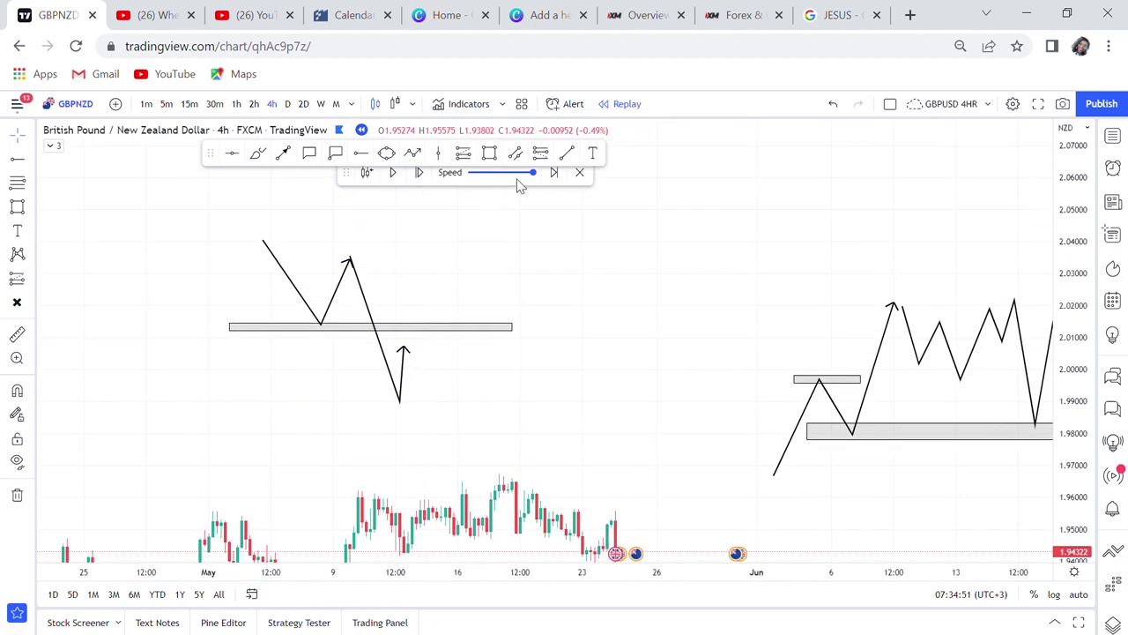
click(494, 154)
click(342, 262)
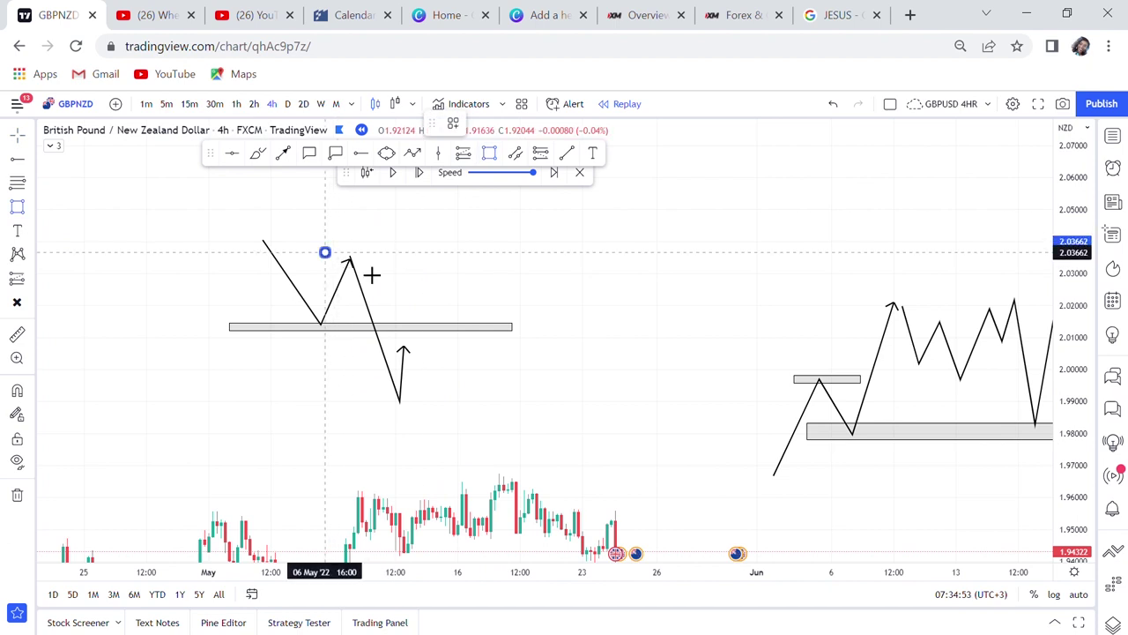
click(533, 270)
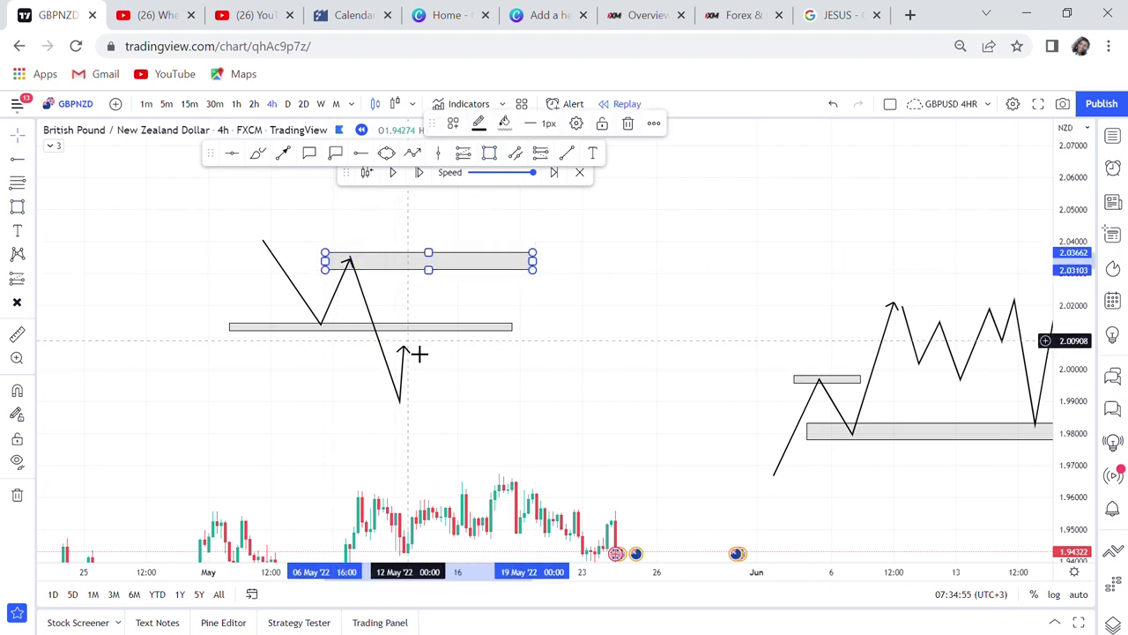
Step: Raise the last retracement to about 2.01 and continue it with a zigzag path, a rise into the swing-high rectangle and a fall to about 1.97
drag(403, 350, 422, 318)
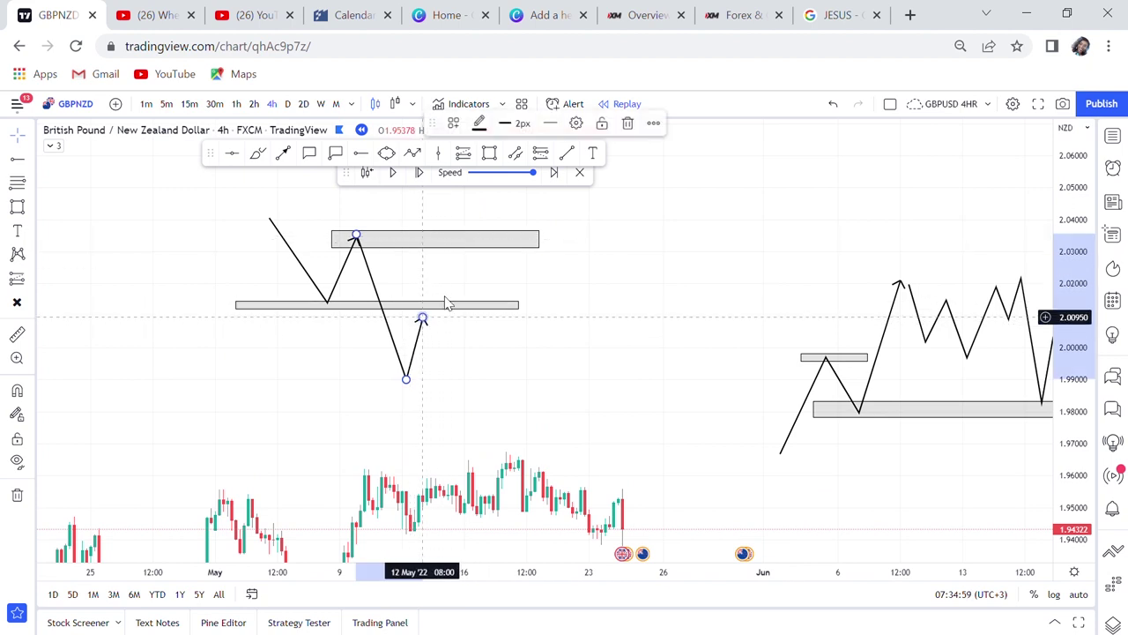
click(416, 153)
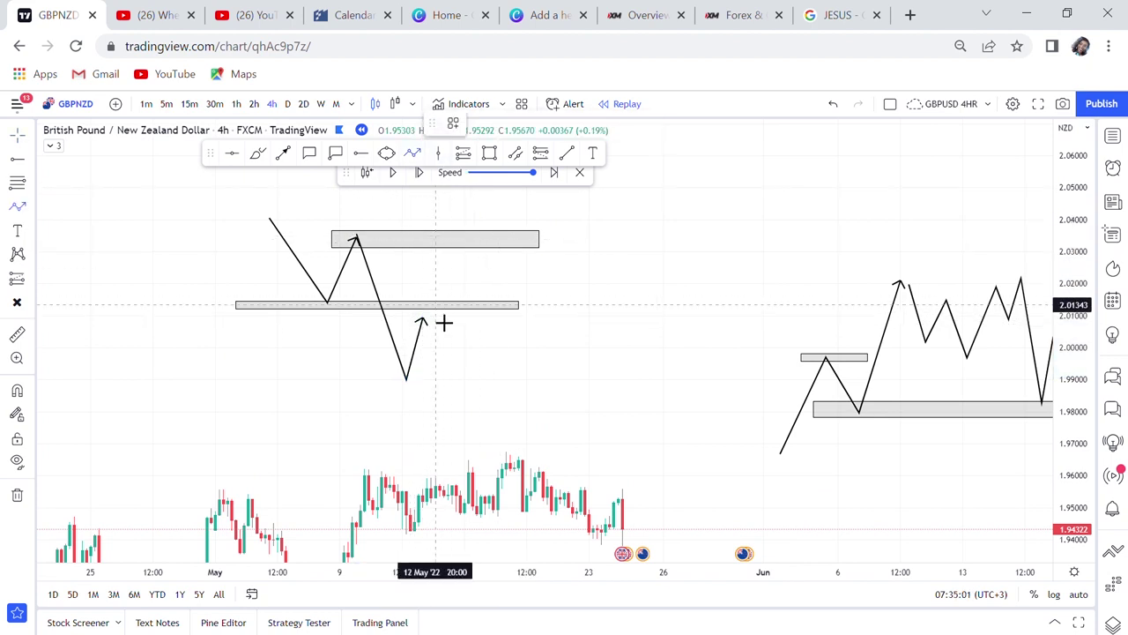
click(439, 330)
click(459, 374)
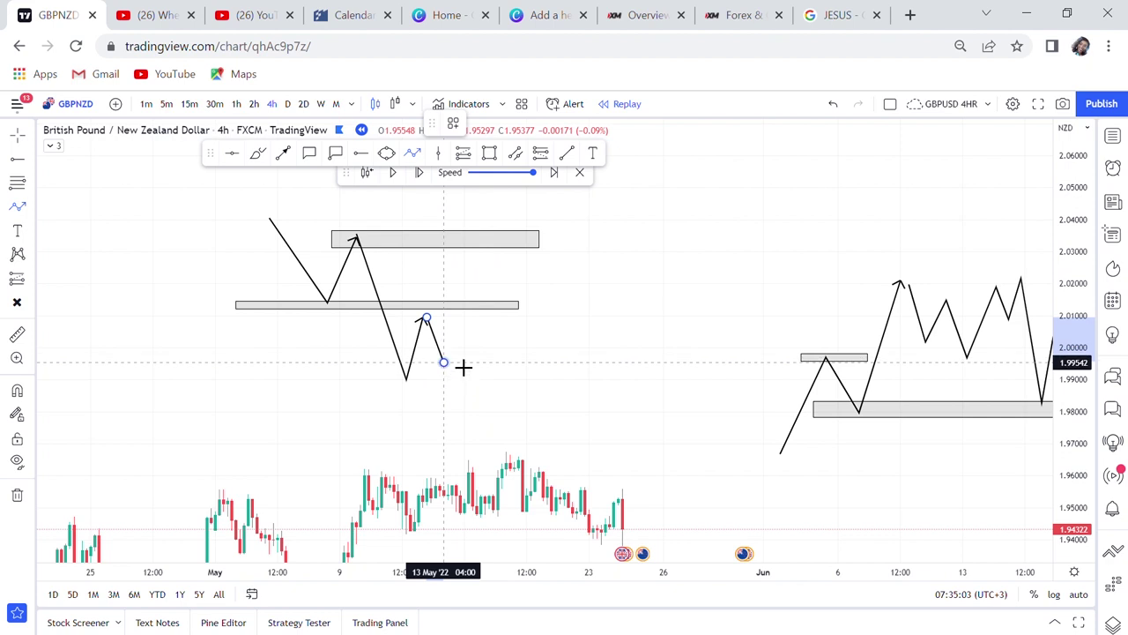
click(476, 319)
click(498, 375)
click(519, 313)
click(538, 346)
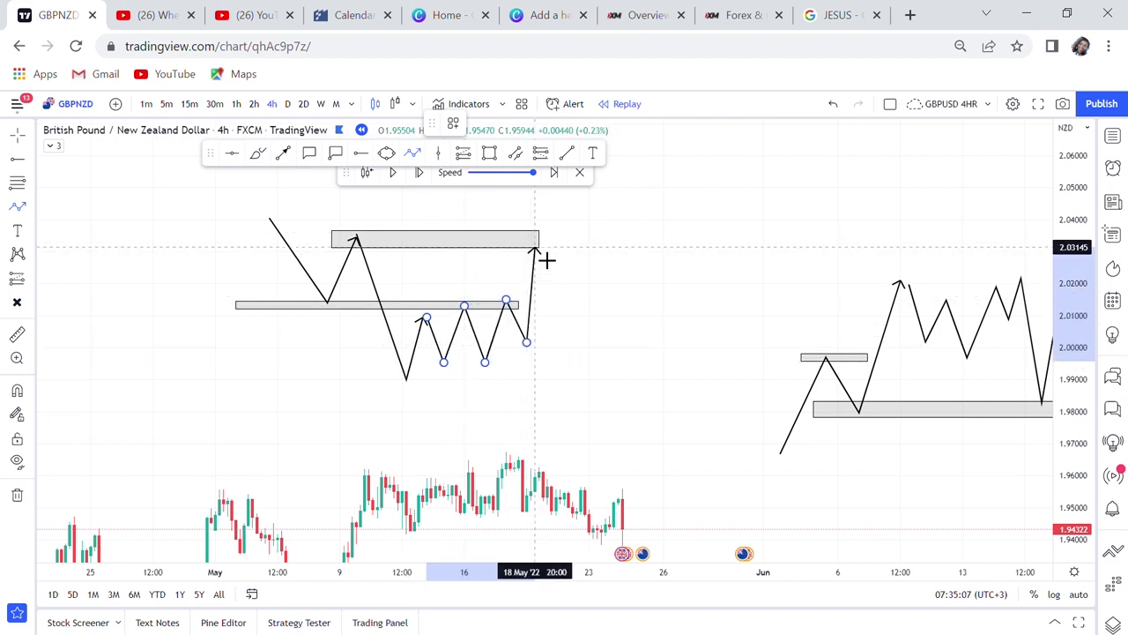
click(546, 260)
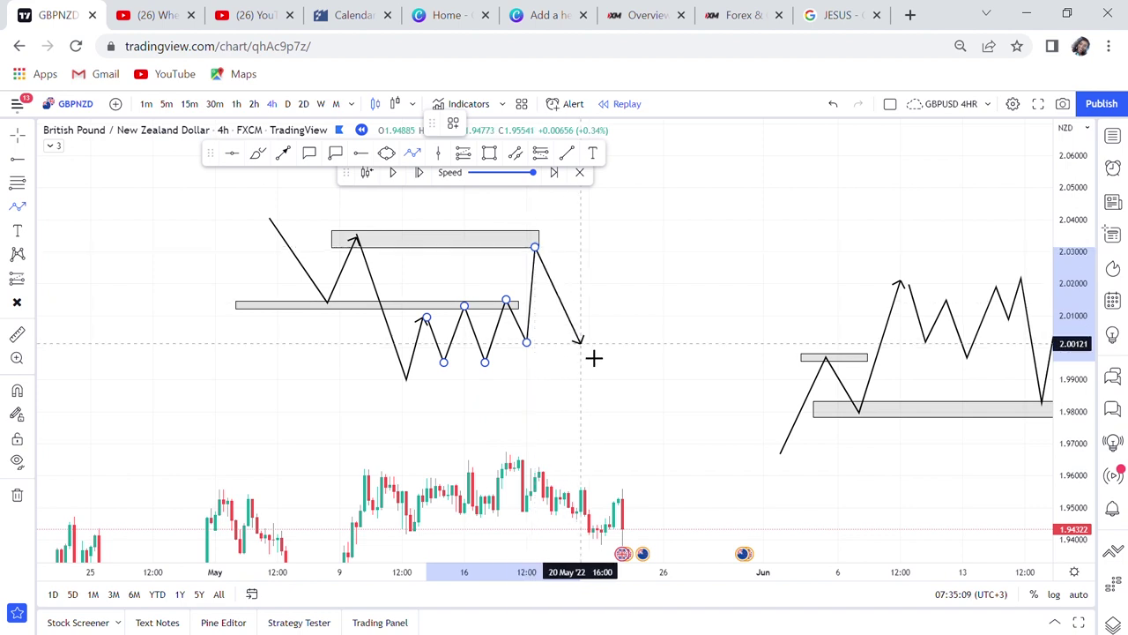
double_click(602, 448)
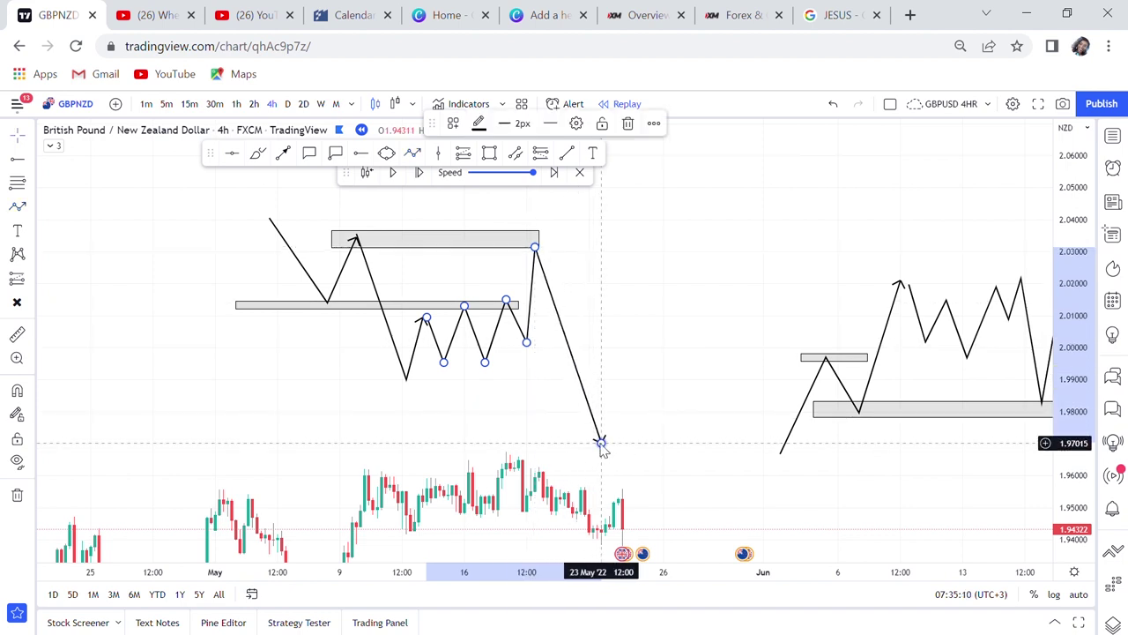
Step: Extend the downtrend's swing-high rectangle forward to about 27 May
click(657, 362)
click(537, 239)
drag(547, 240, 705, 237)
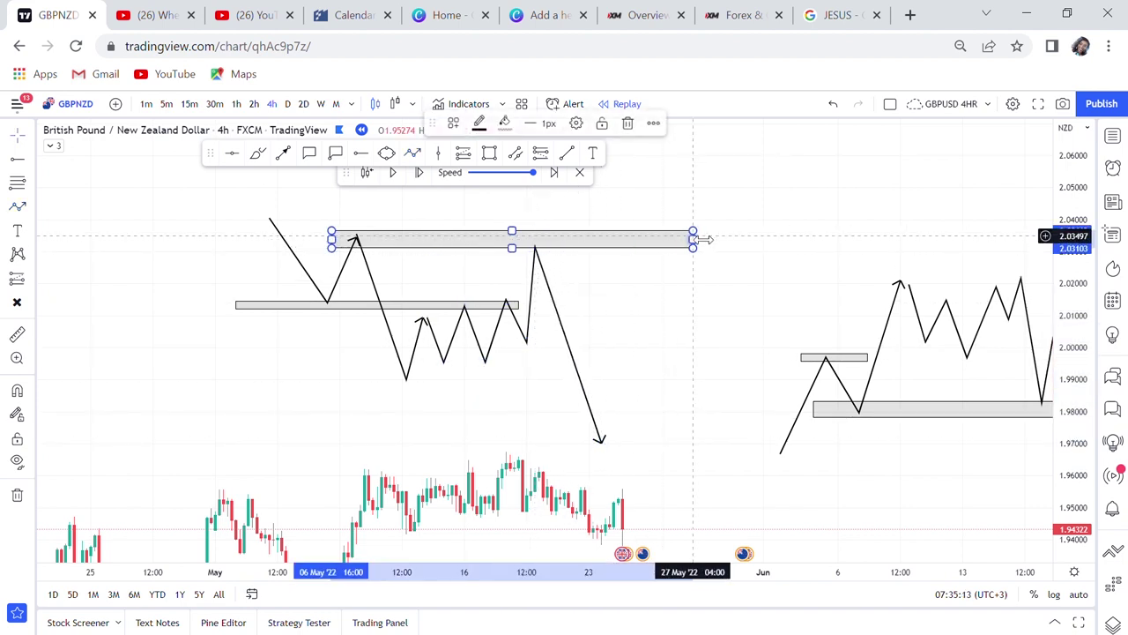
drag(703, 340, 617, 304)
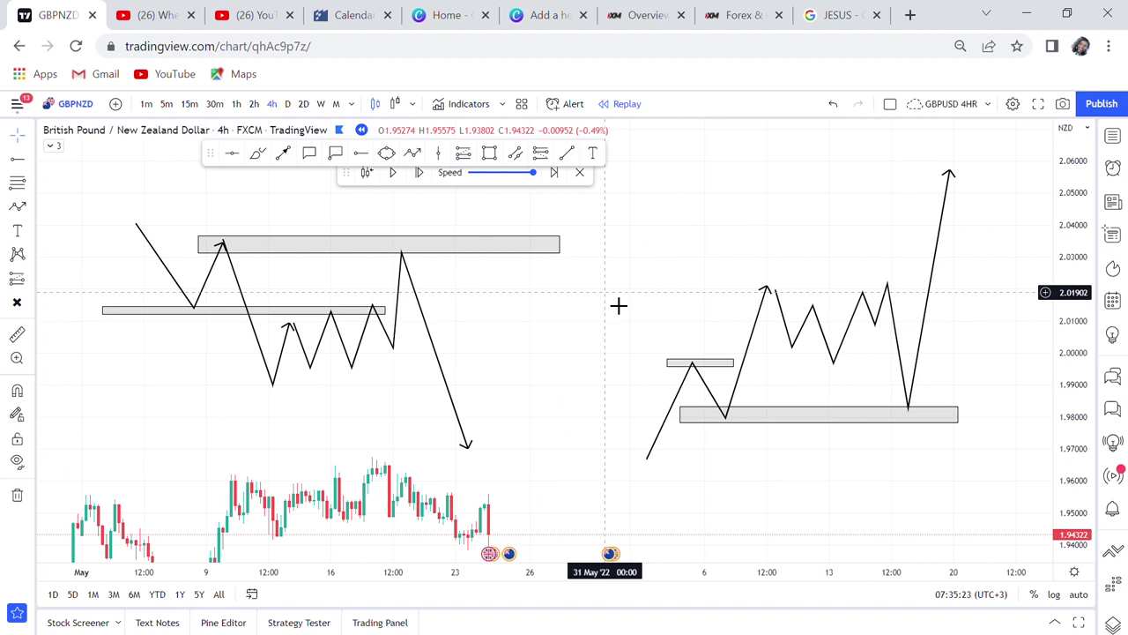
click(251, 310)
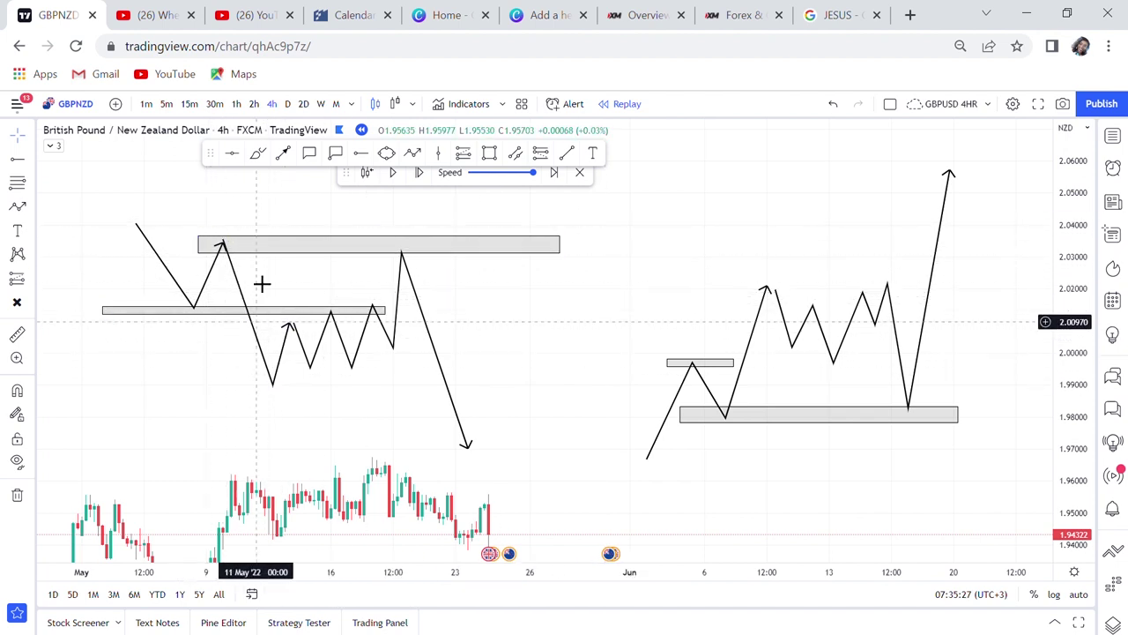
click(184, 328)
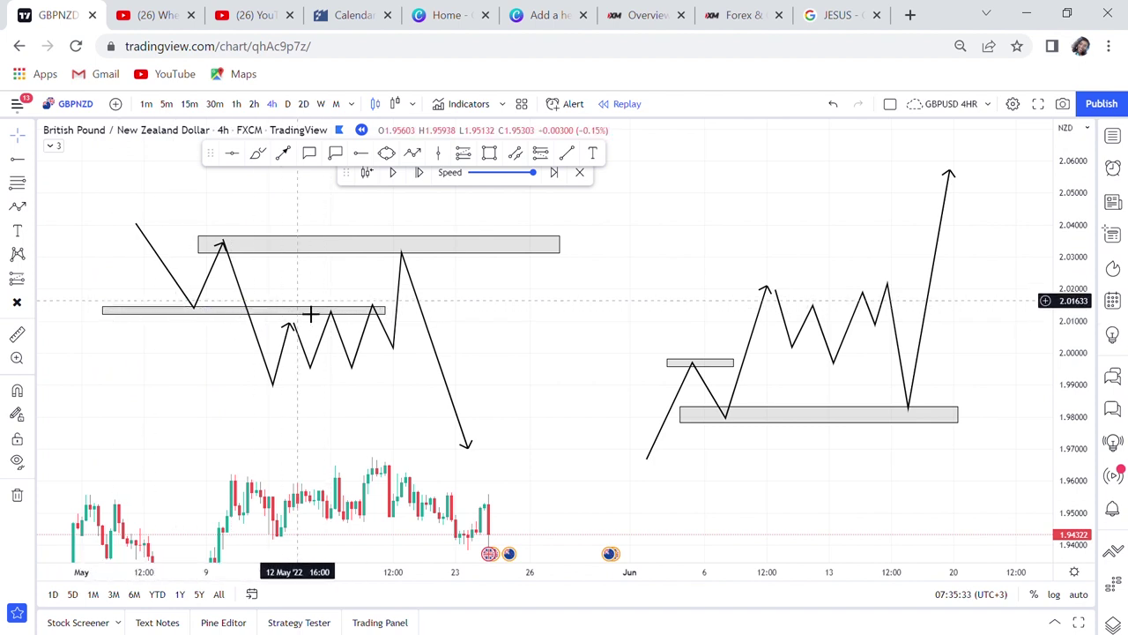
click(234, 248)
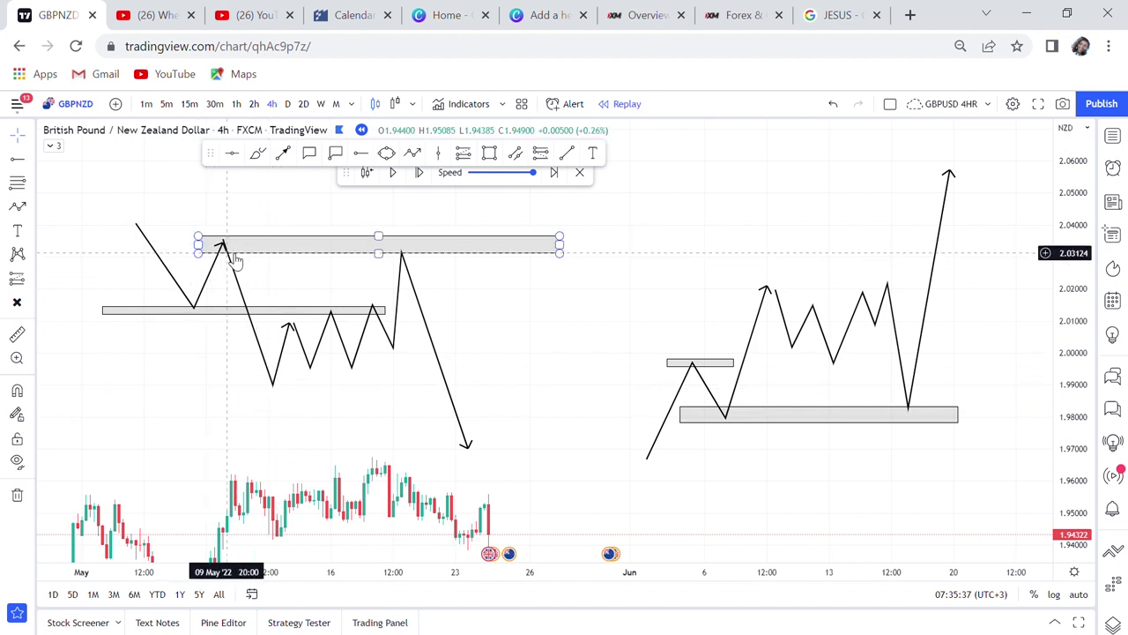
Step: Reposition the second low of the uptrend sketch's zigzag path at about 1.998
drag(834, 362, 716, 365)
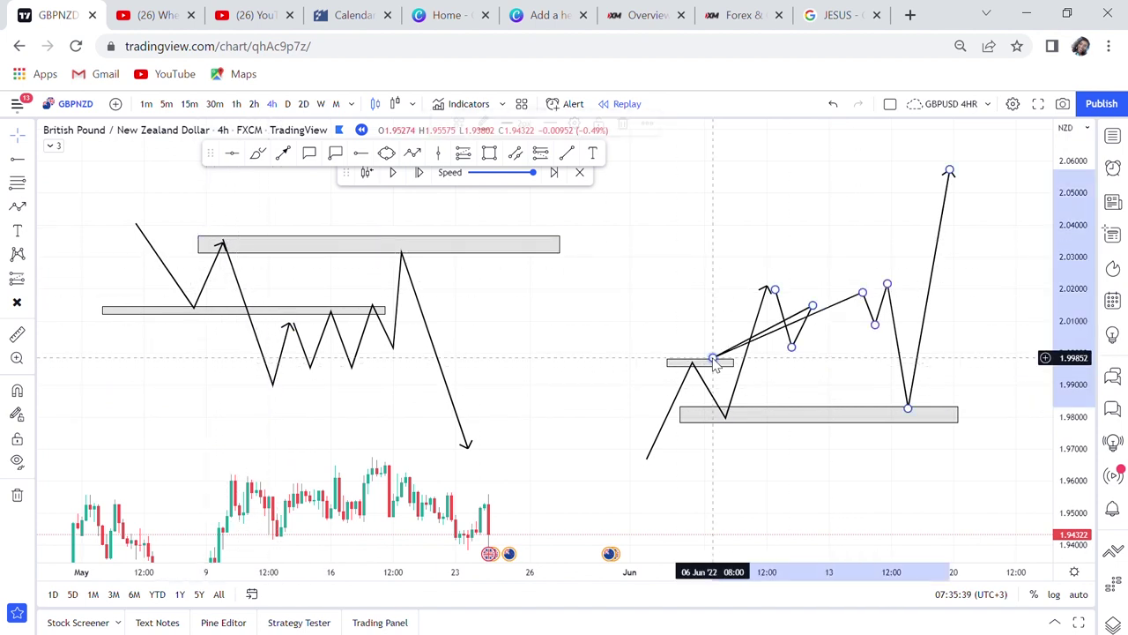
drag(715, 367, 841, 356)
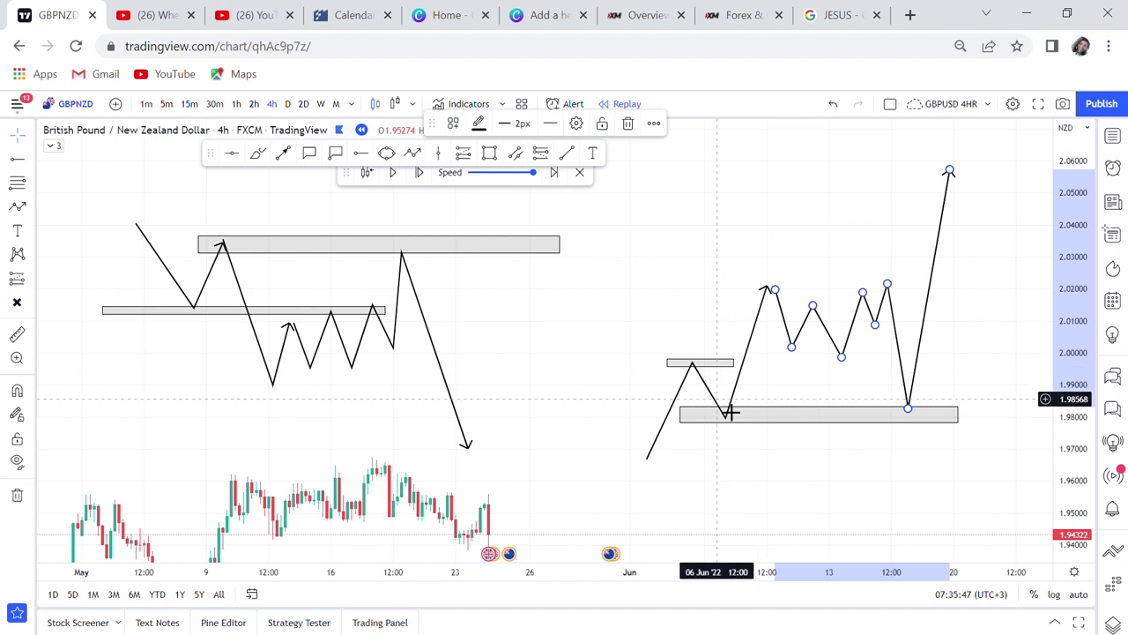
Step: Delete all the trend sketches and rectangles from the chart
drag(846, 396, 779, 371)
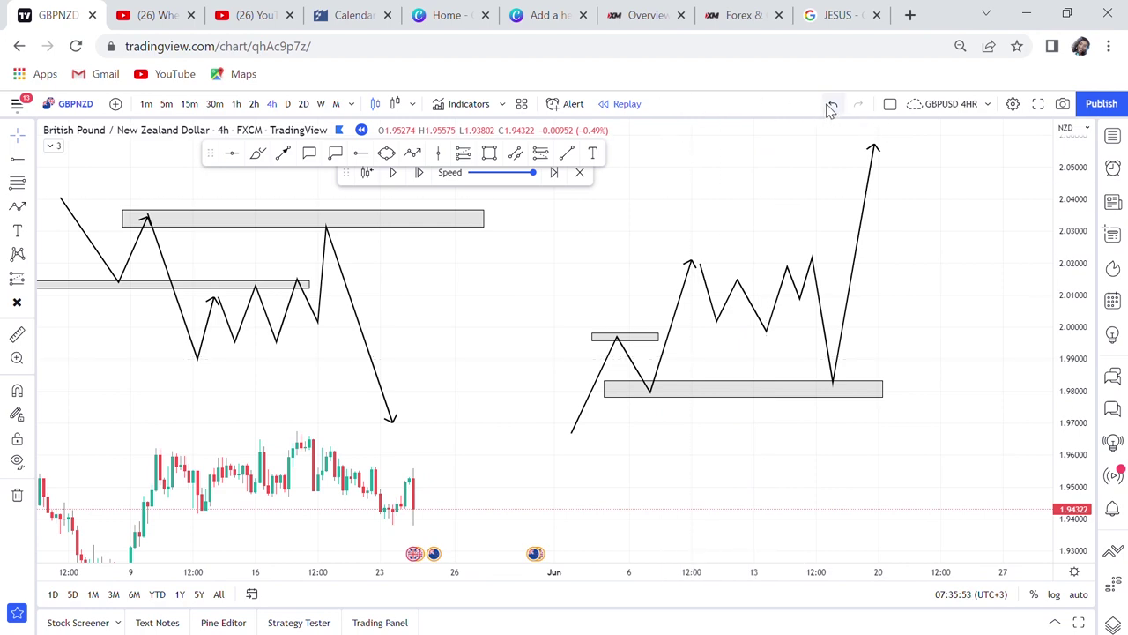
drag(250, 362, 325, 388)
drag(551, 425, 647, 262)
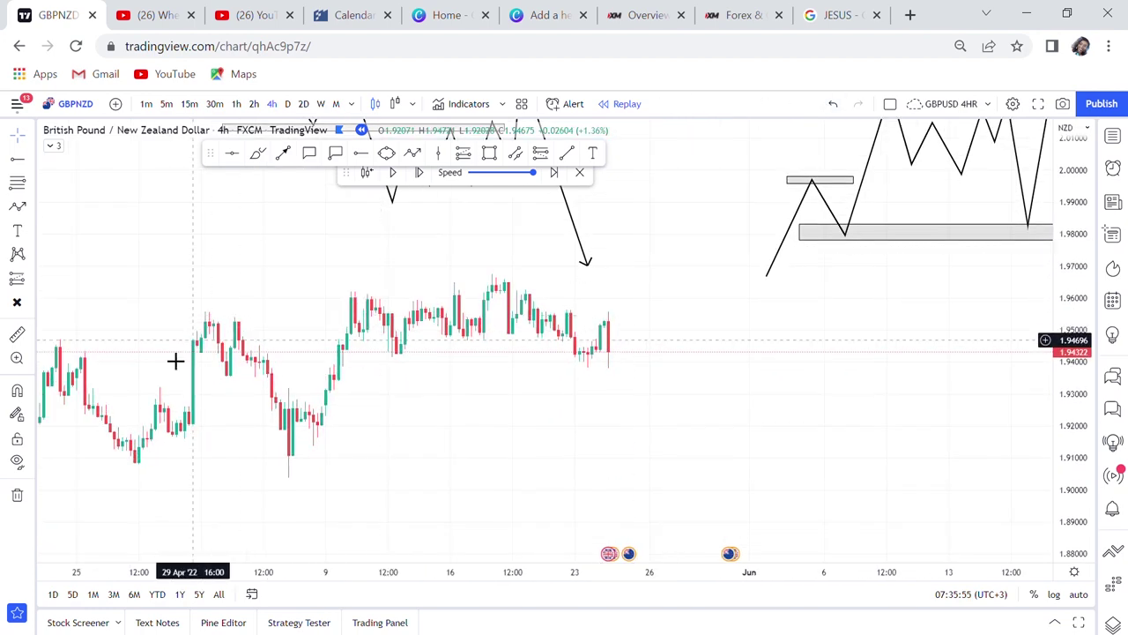
click(17, 494)
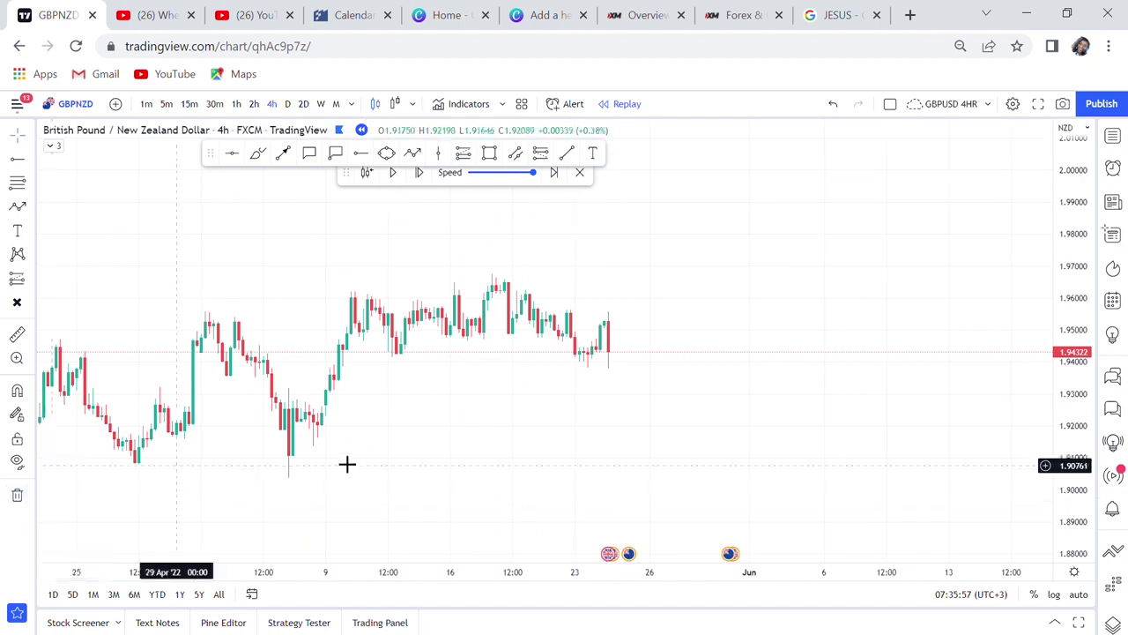
Step: Draw a horizontal line at 1.94129 along the May pullback lows
drag(523, 471, 665, 459)
scroll(664, 459, up, 1)
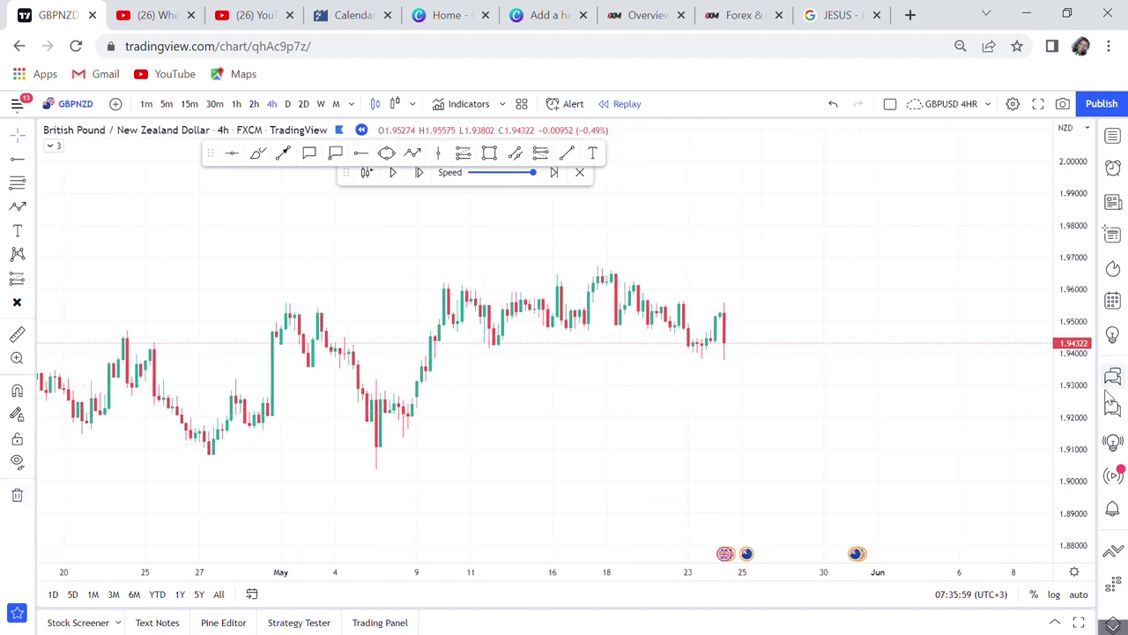
drag(1067, 371, 1058, 306)
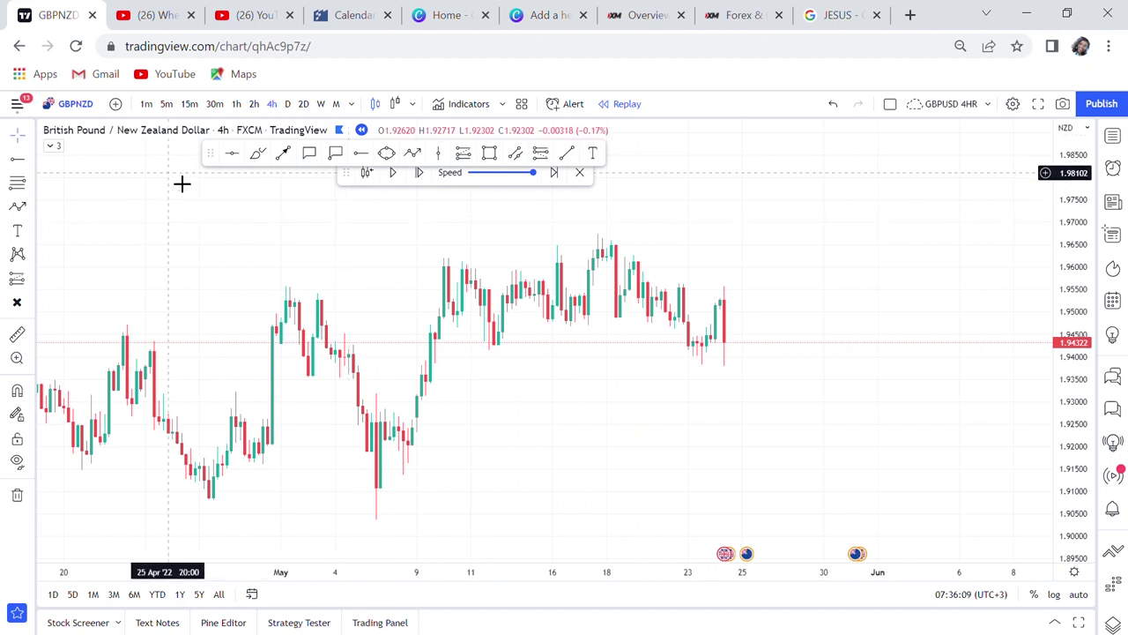
click(233, 156)
click(443, 364)
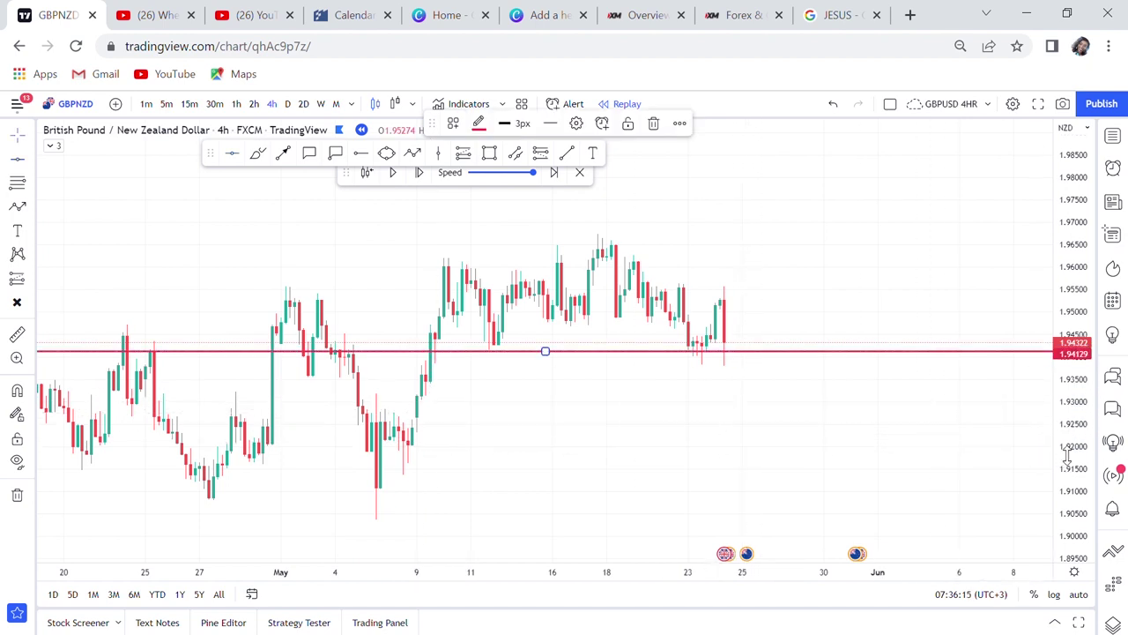
Step: Circle the touches of the 1.94129 line around 12, 23 and 24 May with the Brush, and undo the circles
drag(1067, 454, 1064, 391)
drag(784, 418, 732, 422)
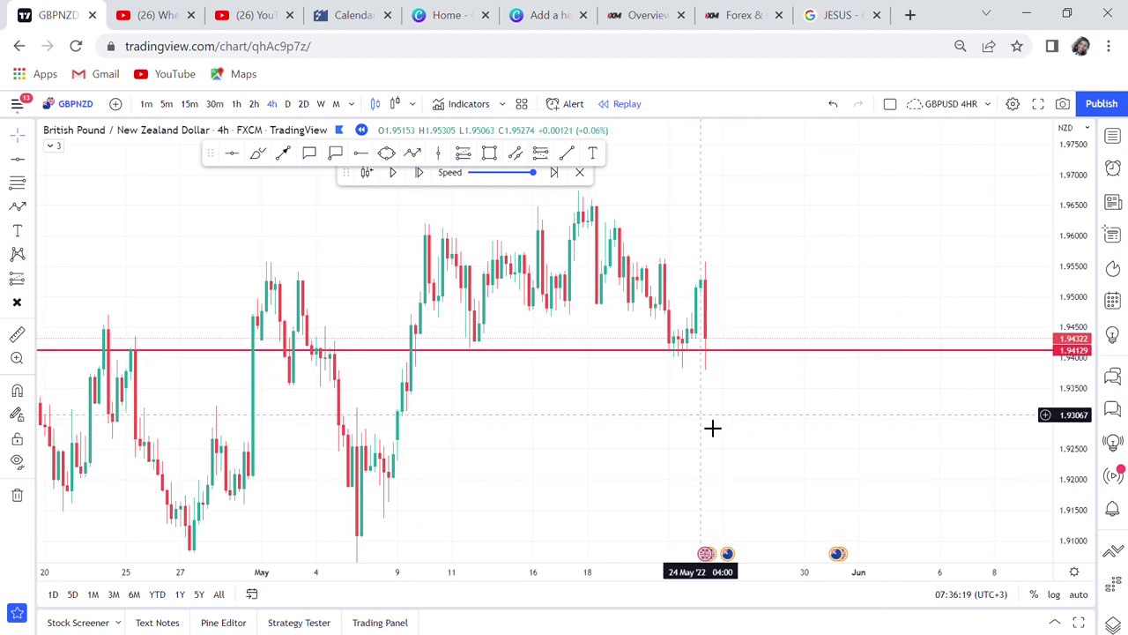
click(257, 152)
mouse_move(499, 325)
mouse_down()
mouse_move(473, 327)
mouse_move(506, 373)
mouse_move(508, 333)
mouse_up()
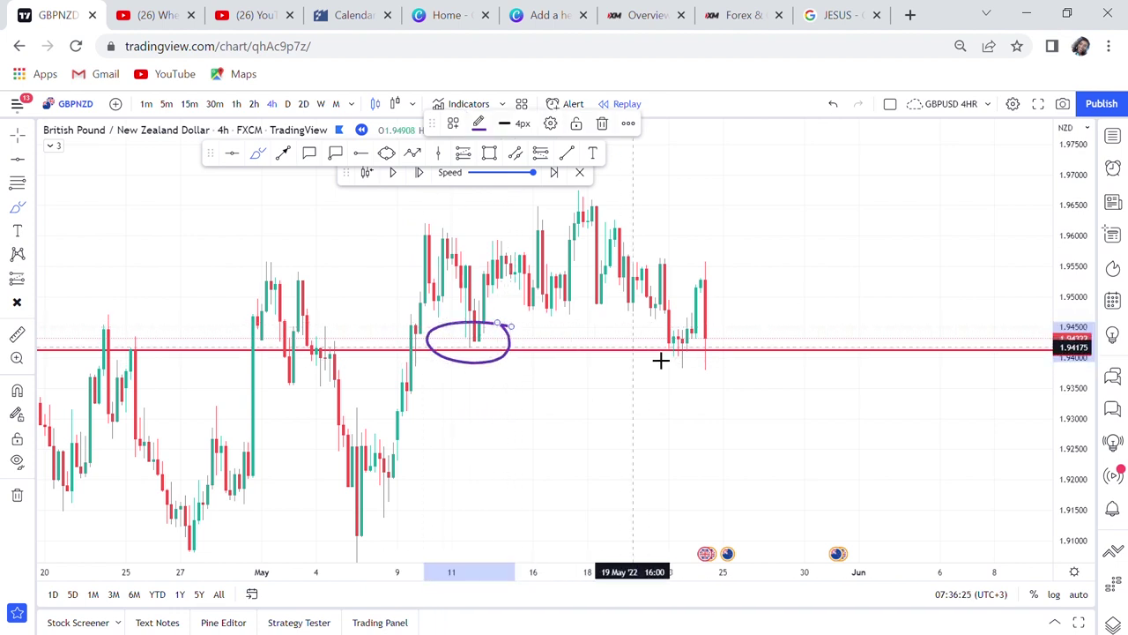
mouse_move(688, 340)
mouse_down()
mouse_move(675, 347)
mouse_move(692, 368)
mouse_up()
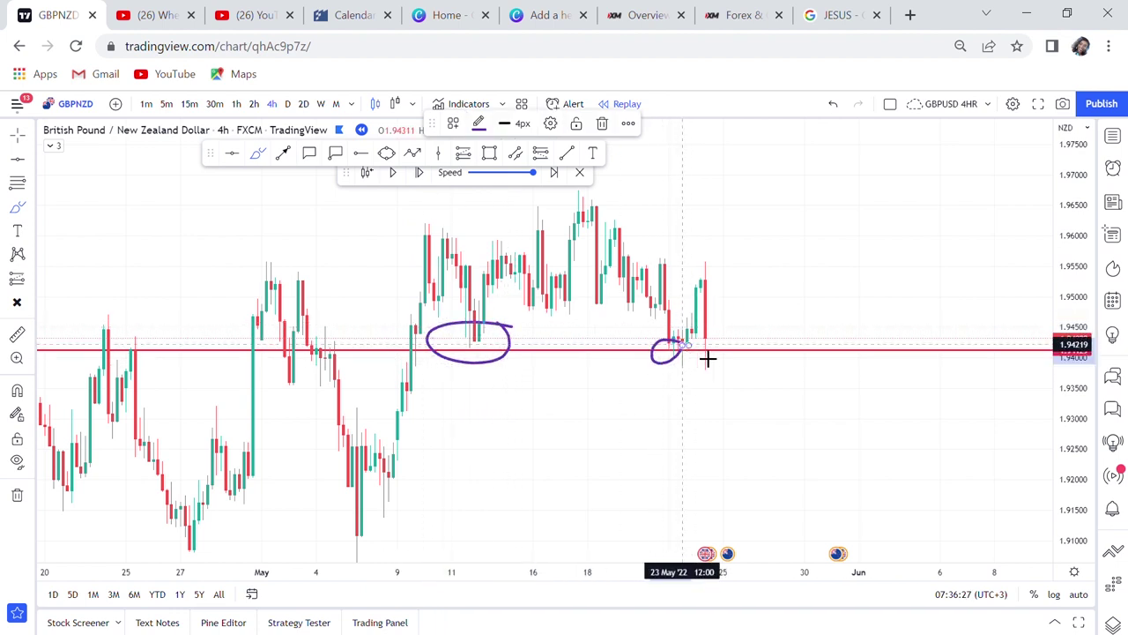
mouse_move(747, 346)
mouse_down()
mouse_move(729, 337)
mouse_move(723, 377)
mouse_move(736, 340)
mouse_up()
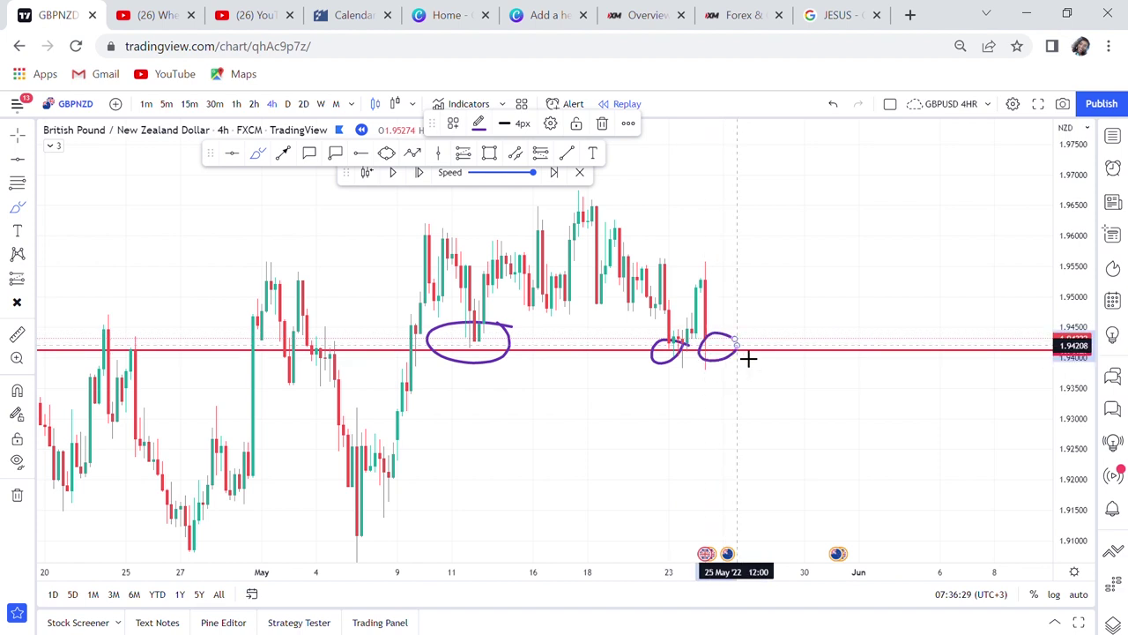
click(832, 105)
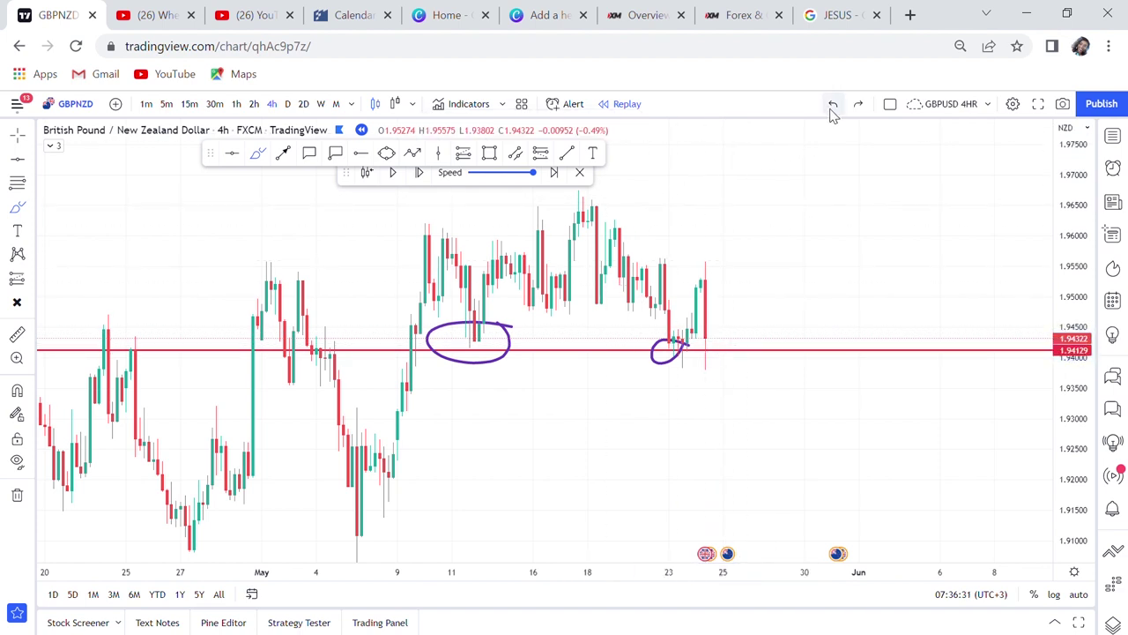
click(832, 105)
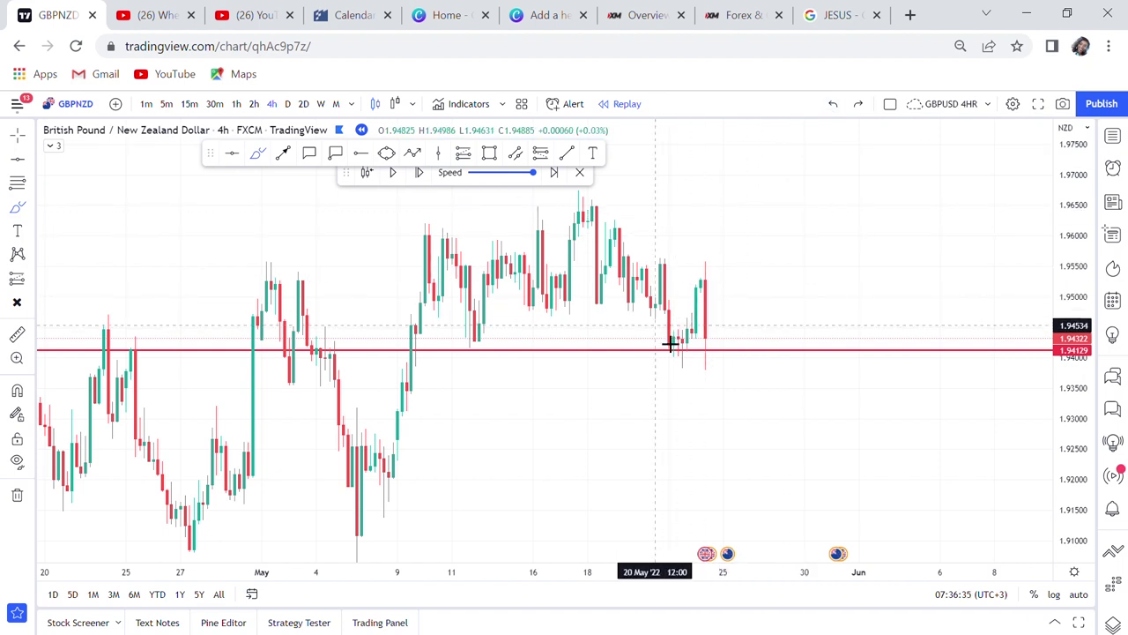
Step: Brush a rising stroke from the last candle near 1.943 up to about 1.968, and undo it
drag(715, 361, 763, 200)
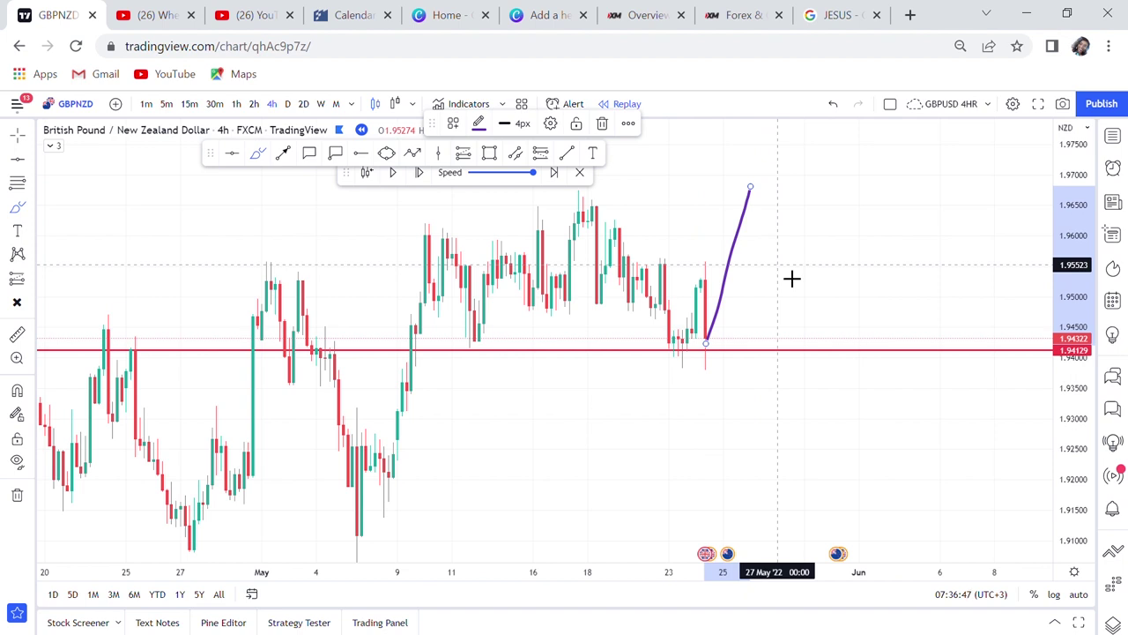
click(833, 106)
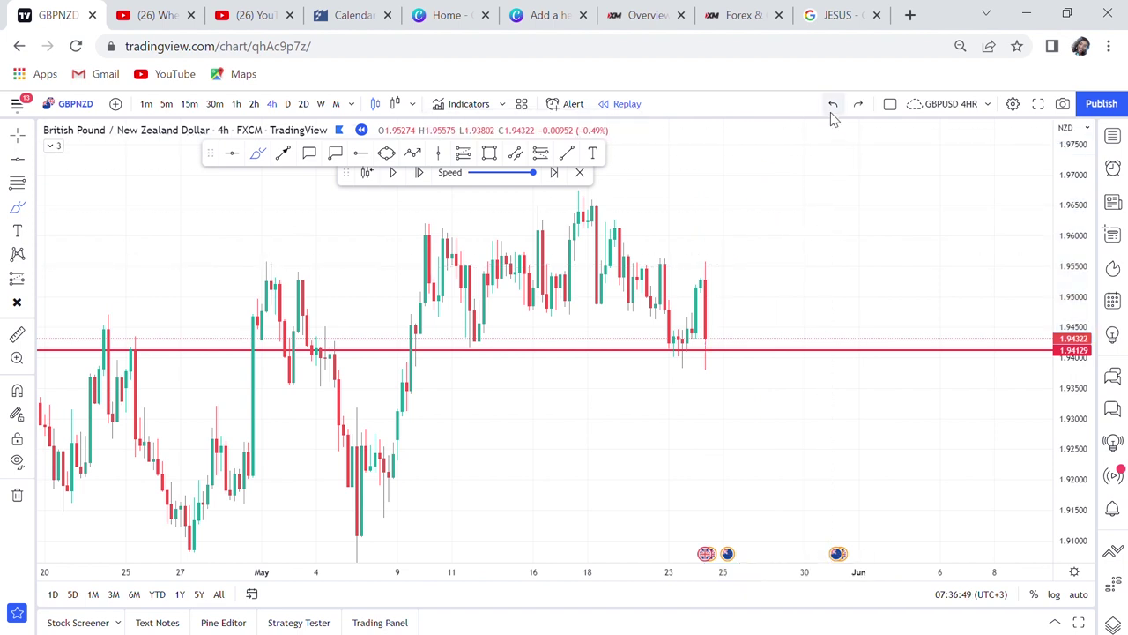
Step: Brush circles around the 23 and 24 May touches of the 1.94129 line, and remove all brush marks
click(698, 351)
mouse_move(679, 328)
mouse_down()
mouse_move(679, 382)
mouse_move(681, 335)
mouse_move(729, 336)
mouse_move(739, 355)
mouse_up()
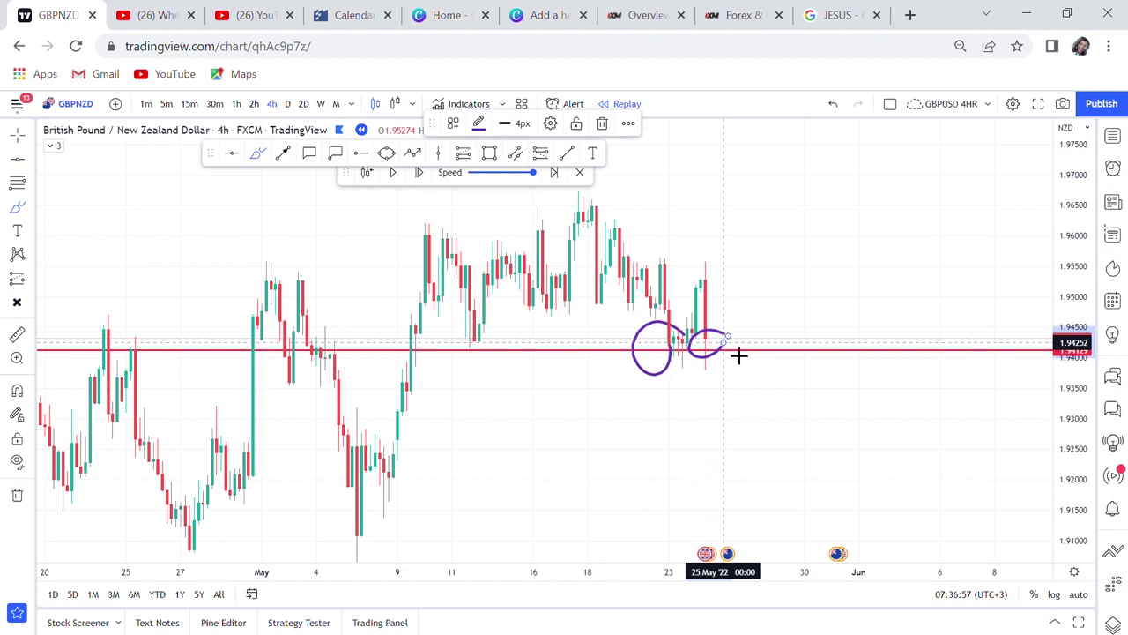
click(833, 104)
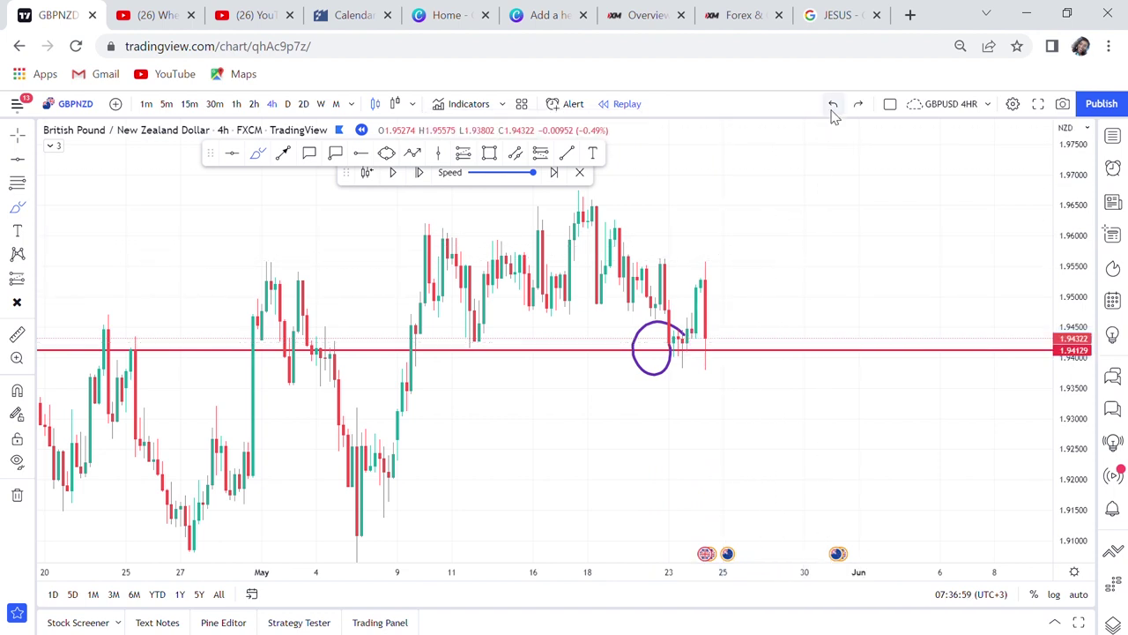
click(833, 104)
key(ctrl+y)
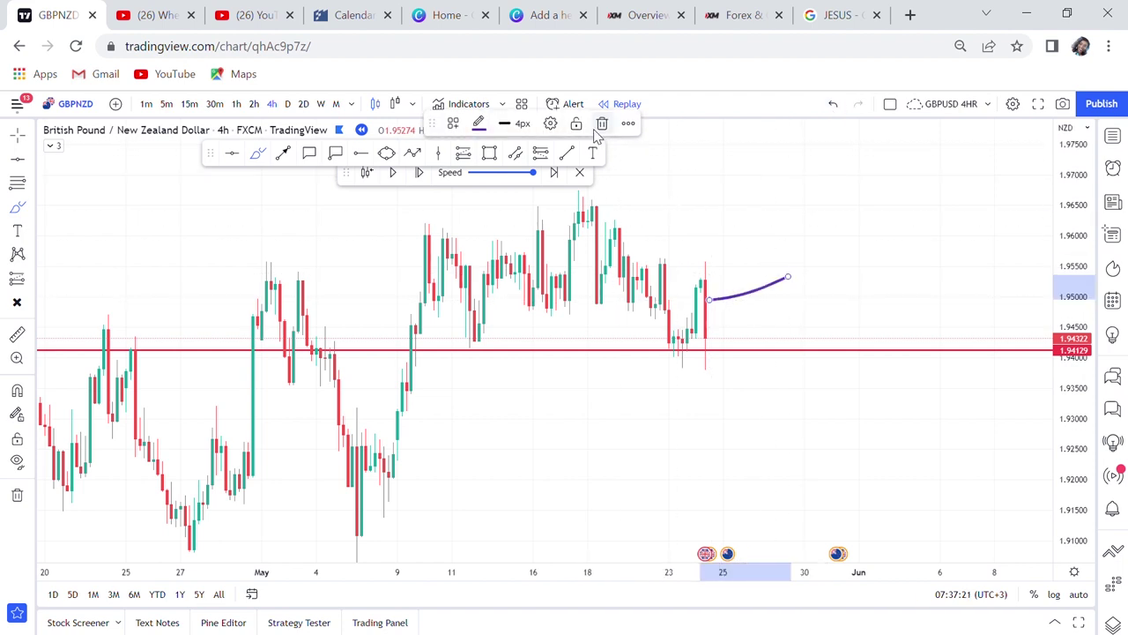
click(598, 128)
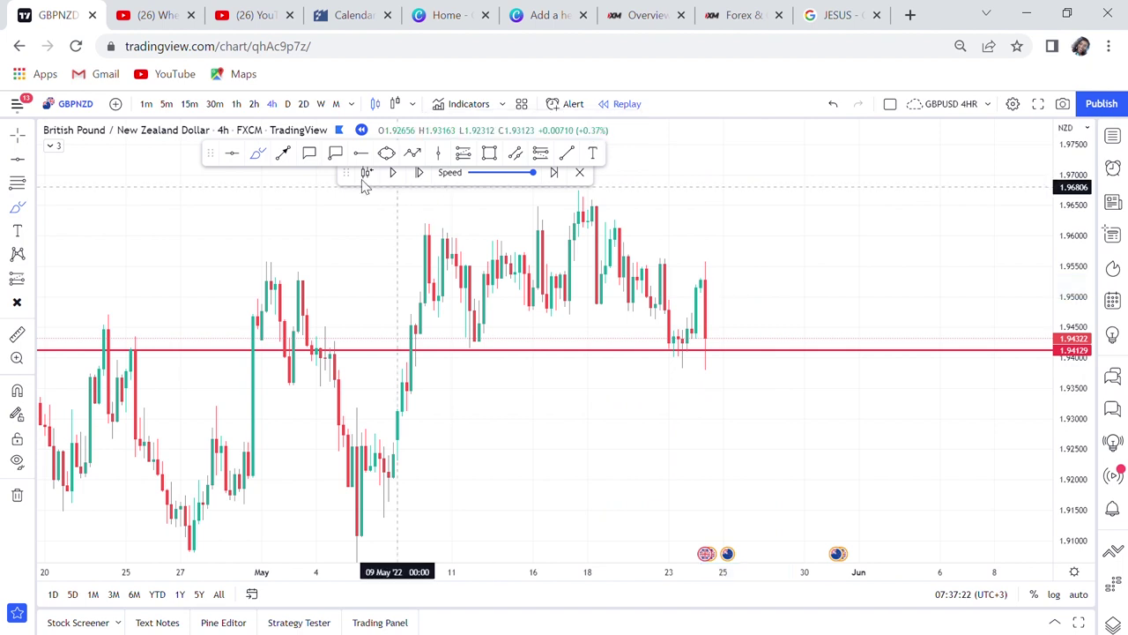
Step: Try a horizontal line at 1.96556 near the mid-May highs, and delete it
click(233, 156)
click(739, 203)
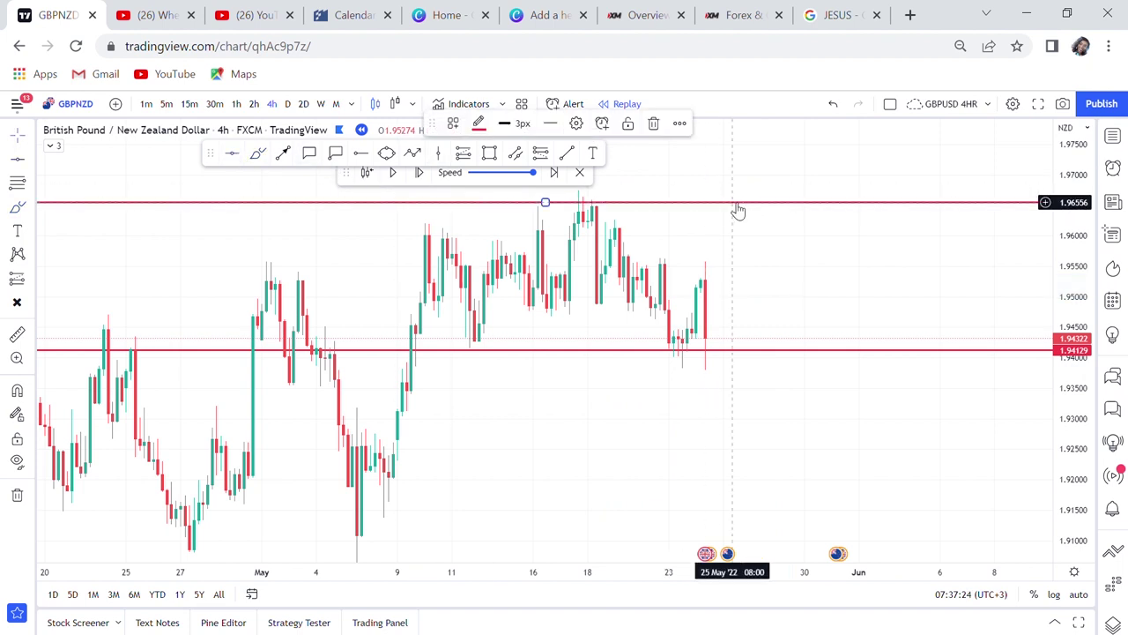
click(653, 123)
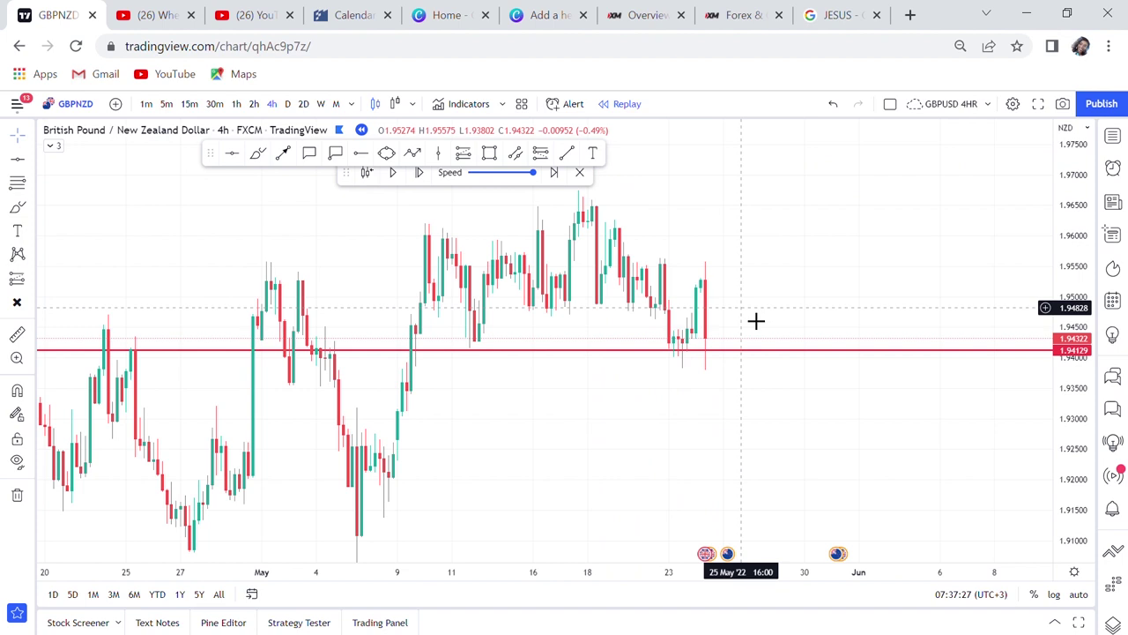
Step: Draw a horizontal line at 1.96741 on the highest mid-May wick
drag(756, 320, 728, 387)
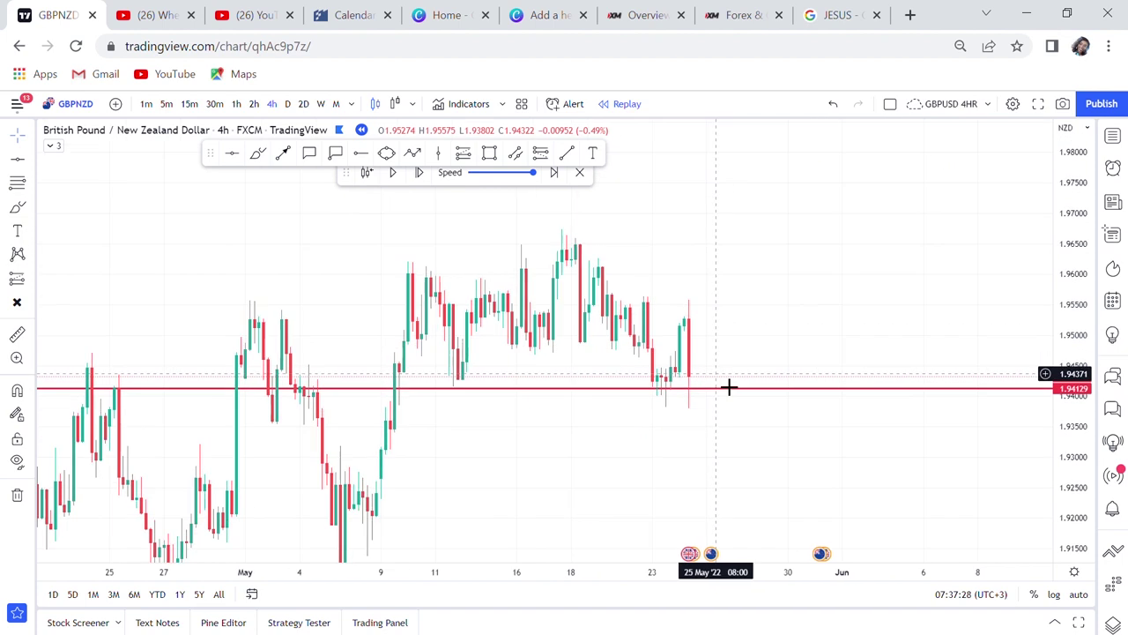
click(233, 156)
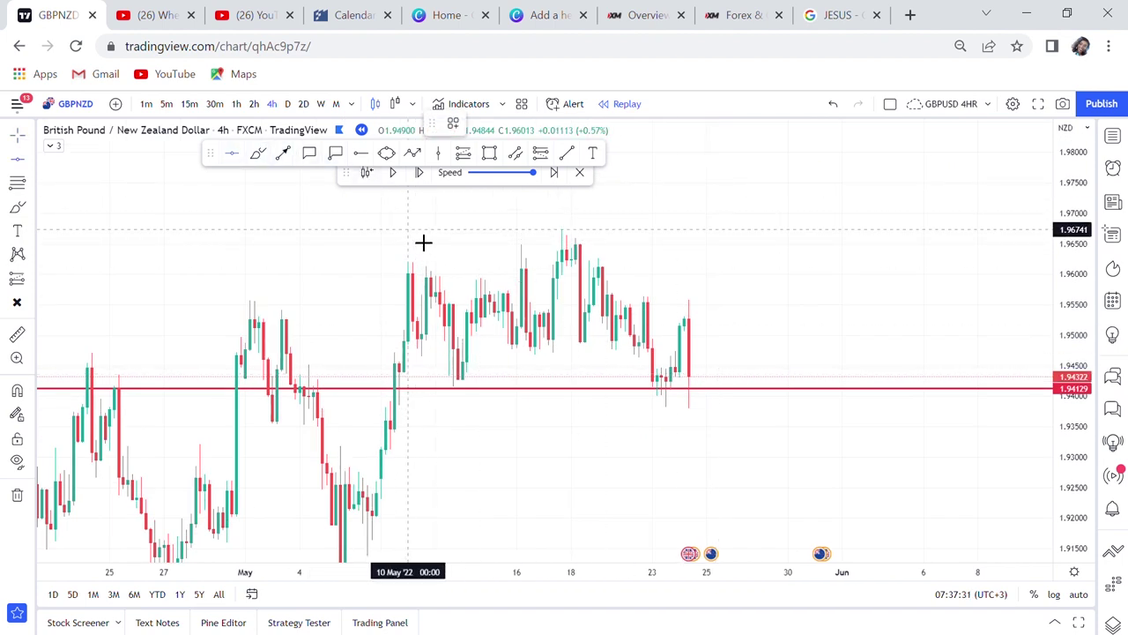
click(545, 229)
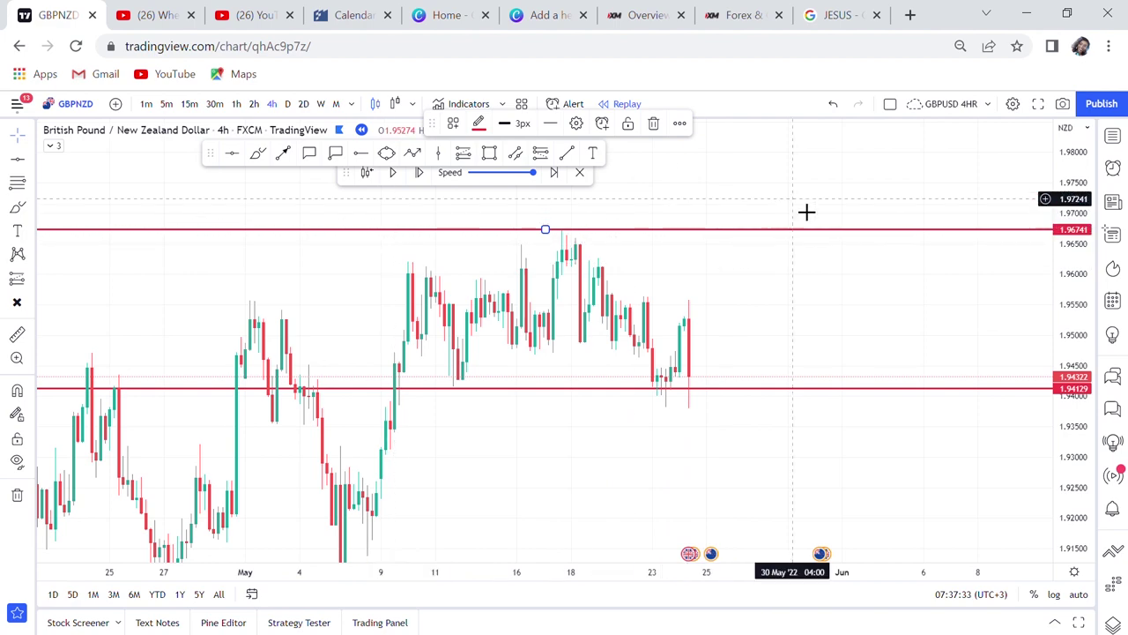
Step: Advance the bar replay by one candle
drag(769, 230, 677, 305)
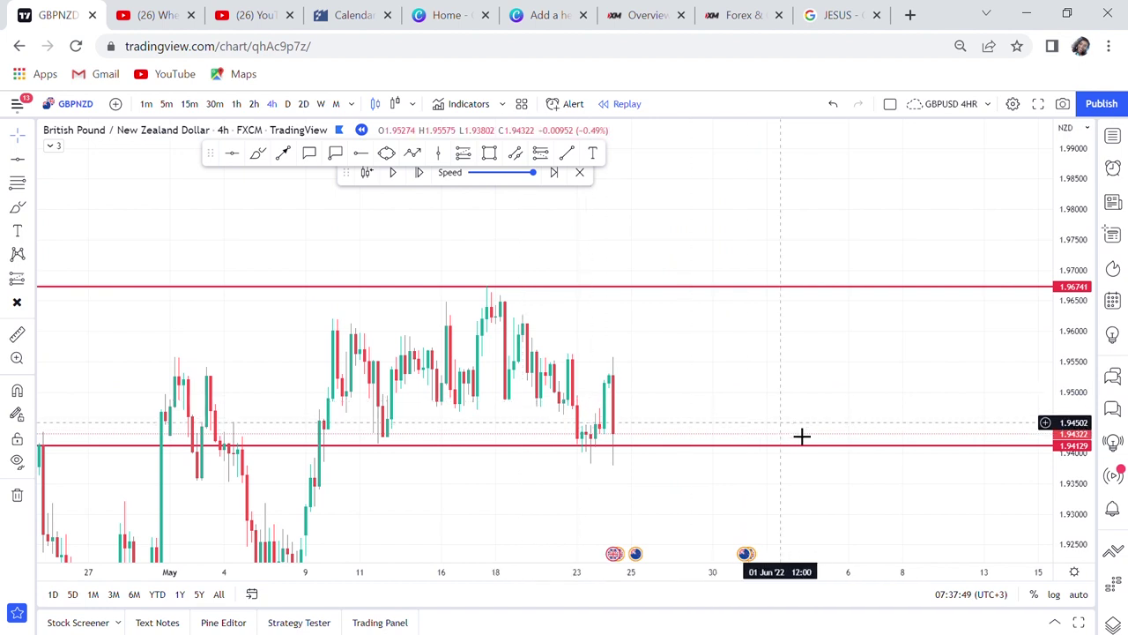
drag(803, 433, 768, 396)
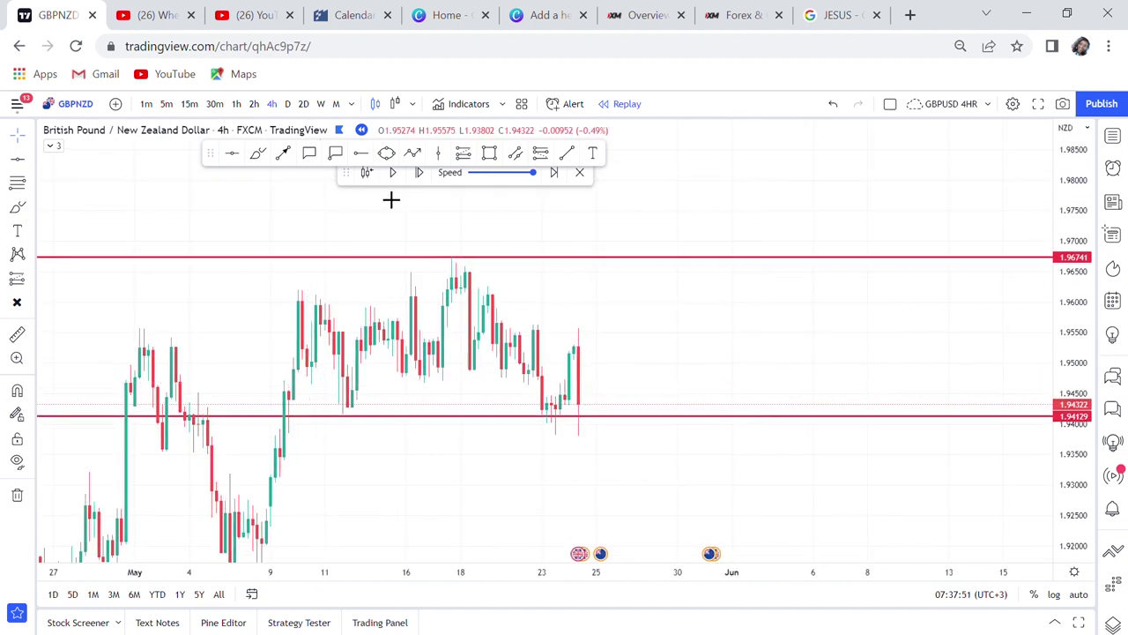
click(421, 173)
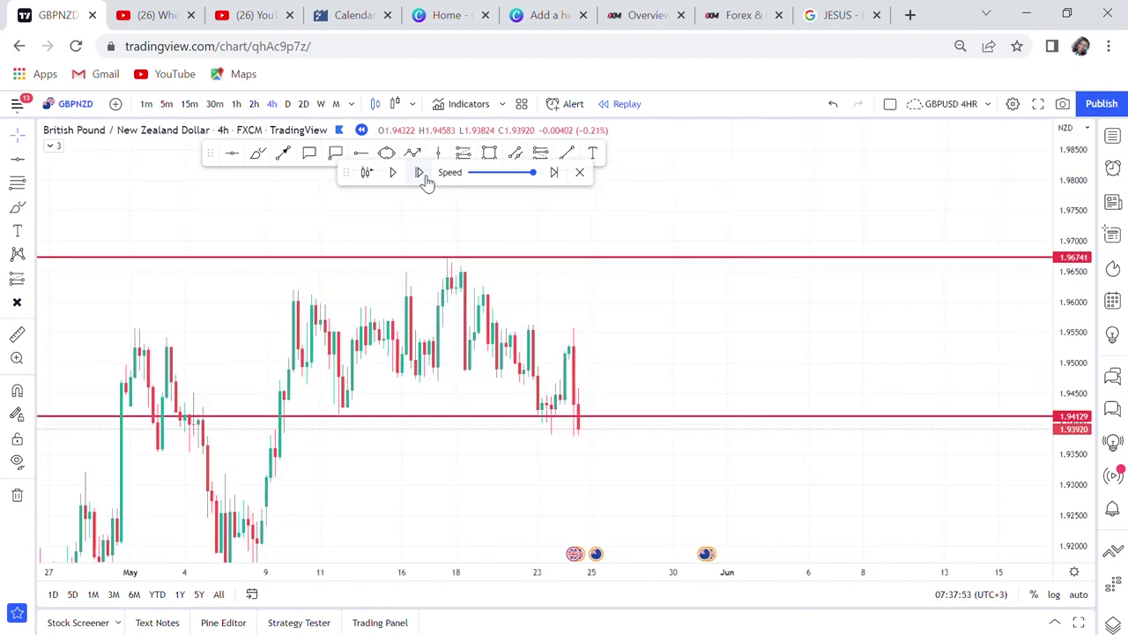
scroll(821, 435, up, 1)
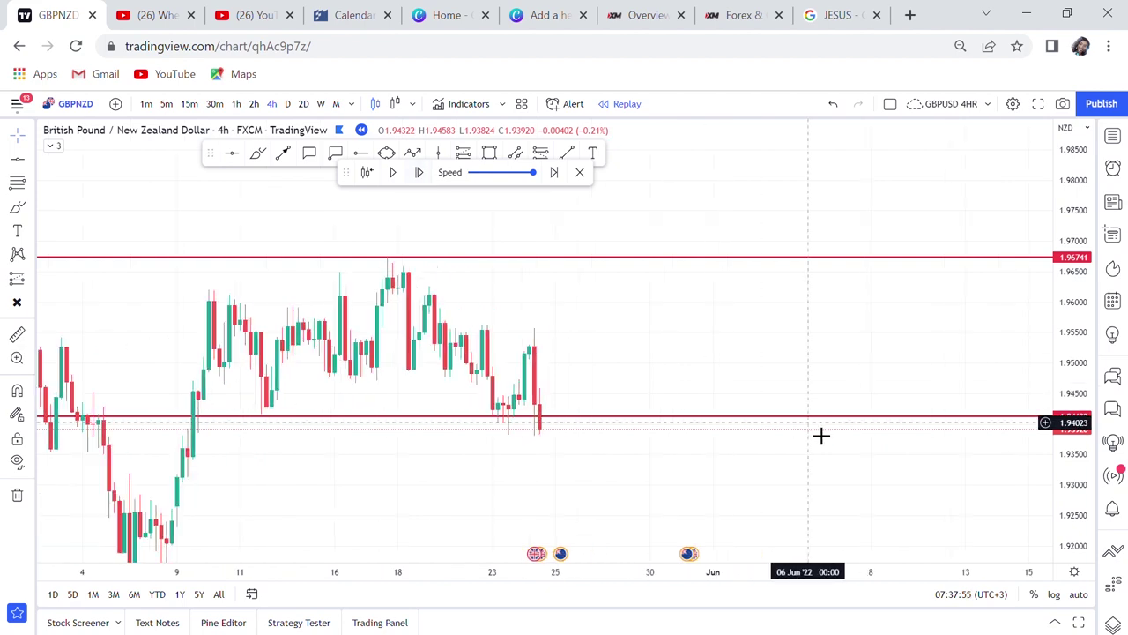
drag(482, 467, 575, 428)
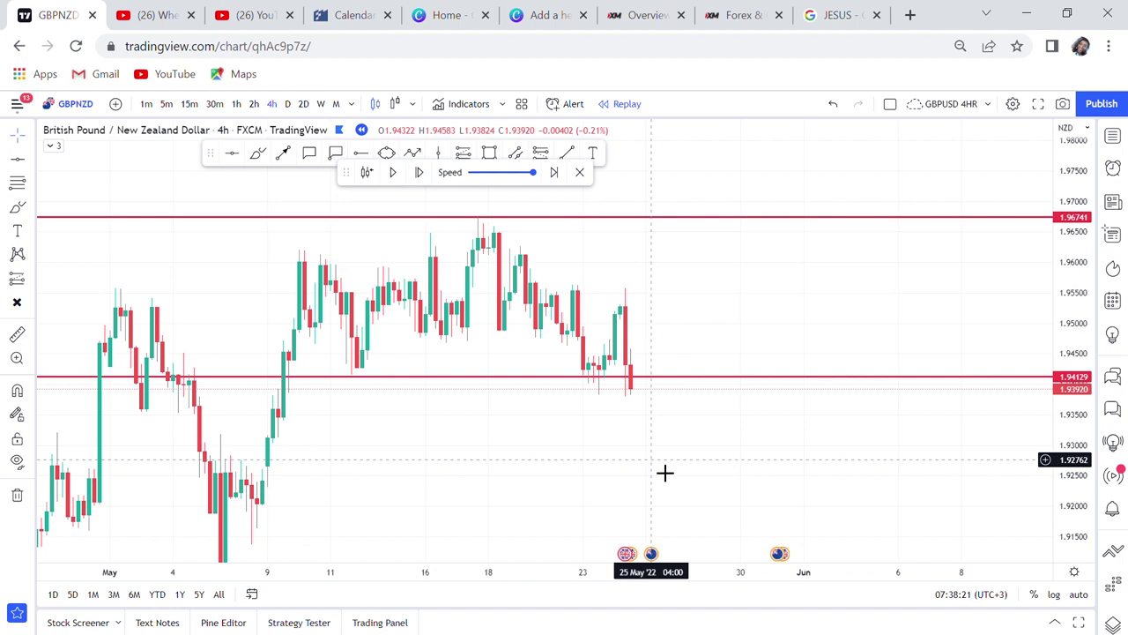
drag(730, 307, 638, 308)
scroll(638, 309, up, 1)
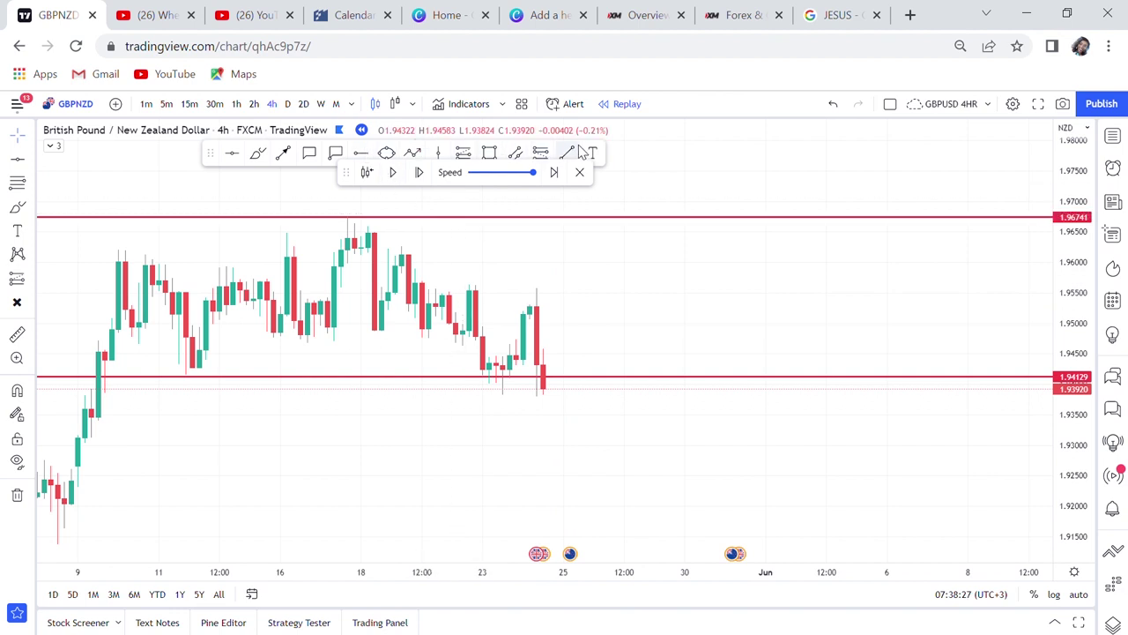
Step: Try a downward arrow from about 1.95328 on 24 May to about 1.93002 on 25 May, through the 1.94129 line, and delete it
click(282, 155)
click(529, 305)
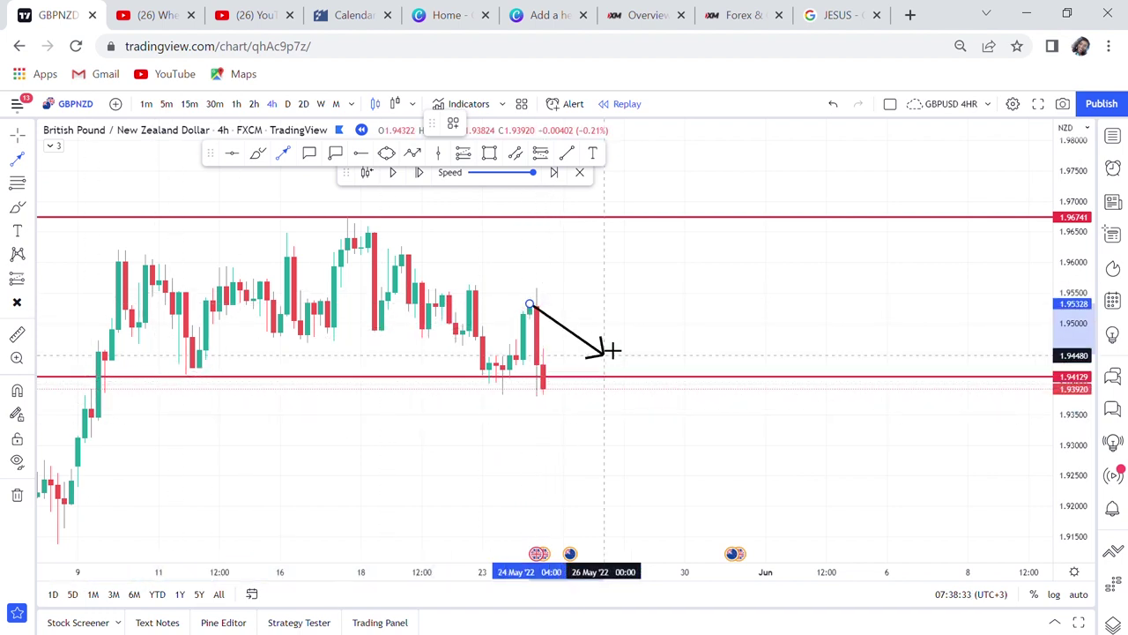
click(569, 443)
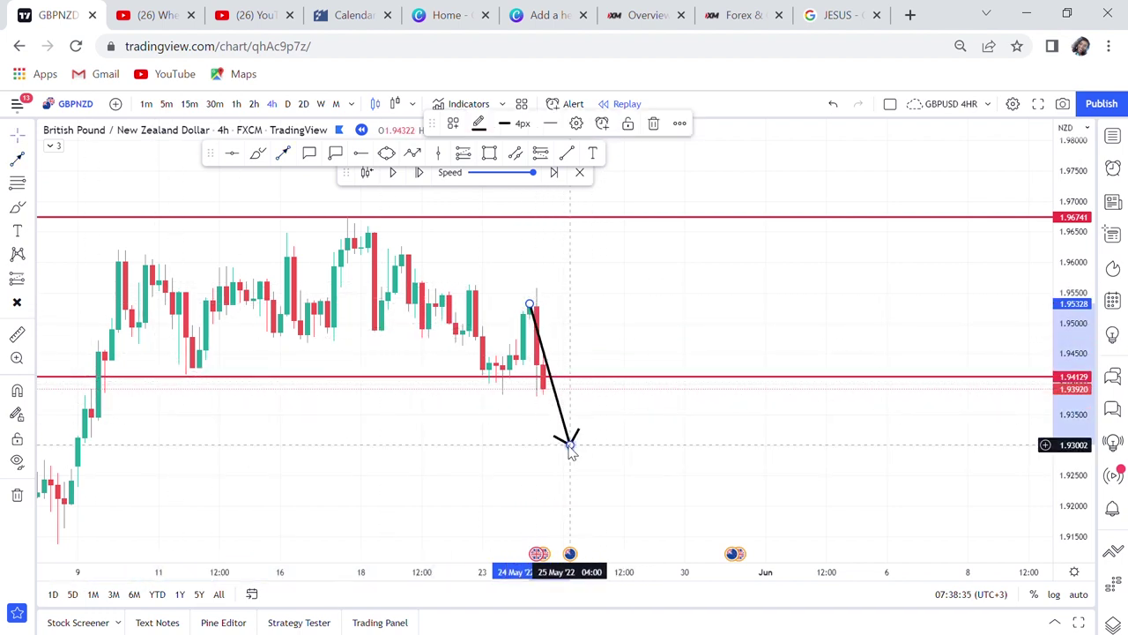
click(670, 152)
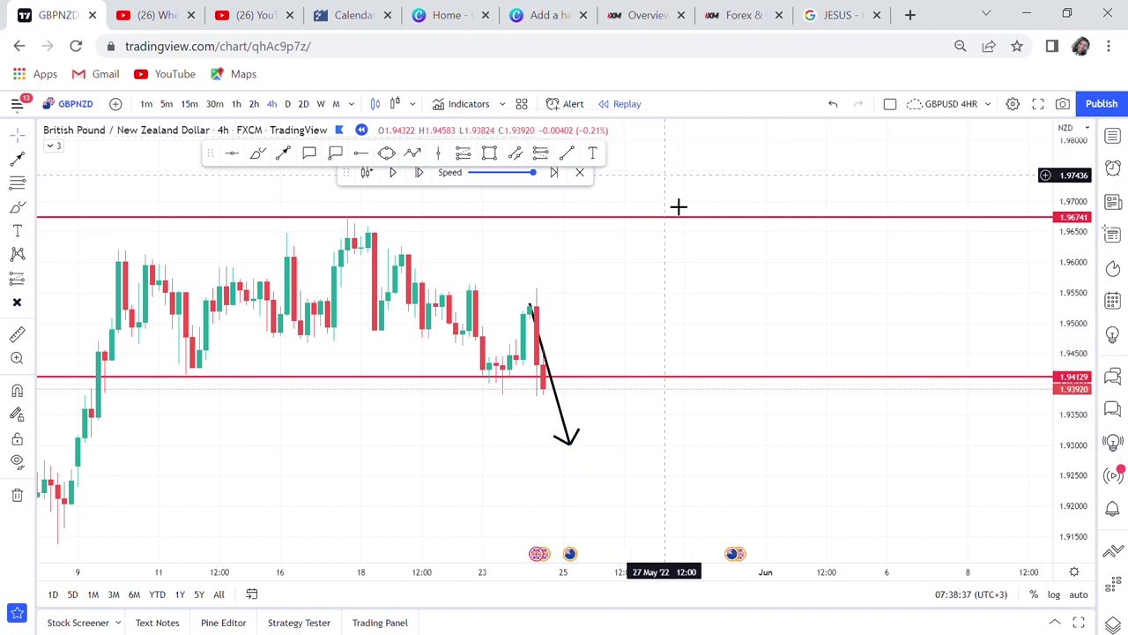
click(570, 423)
key(Delete)
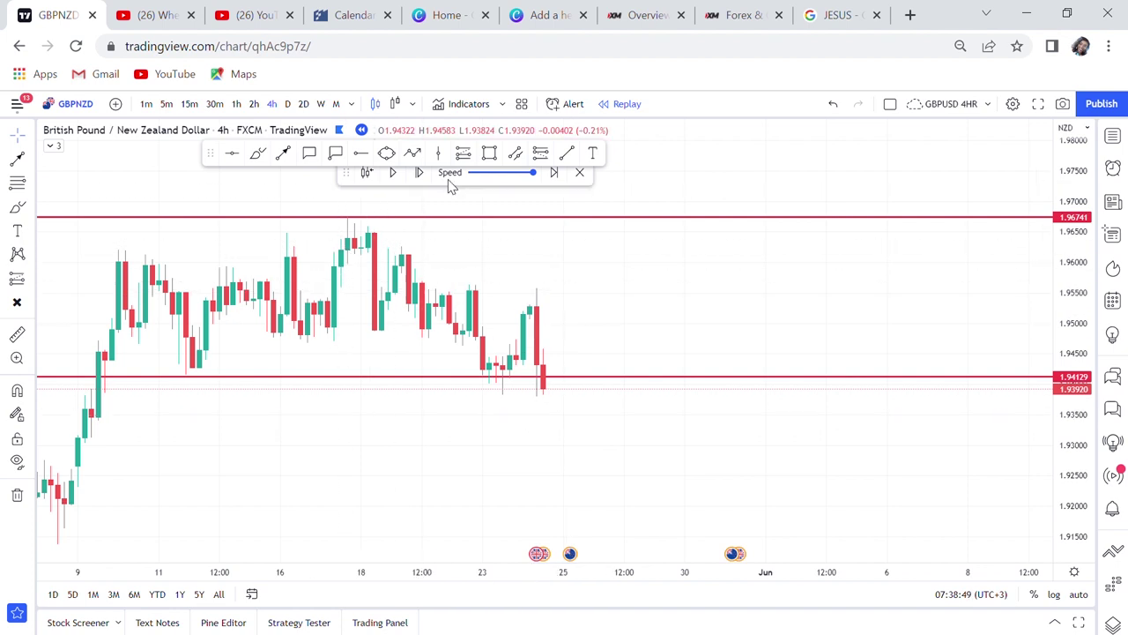
Step: Draw a rectangle over the last up candles before the drop, from about 1.95306 to 1.95089 and 20 May to 2 June
click(489, 154)
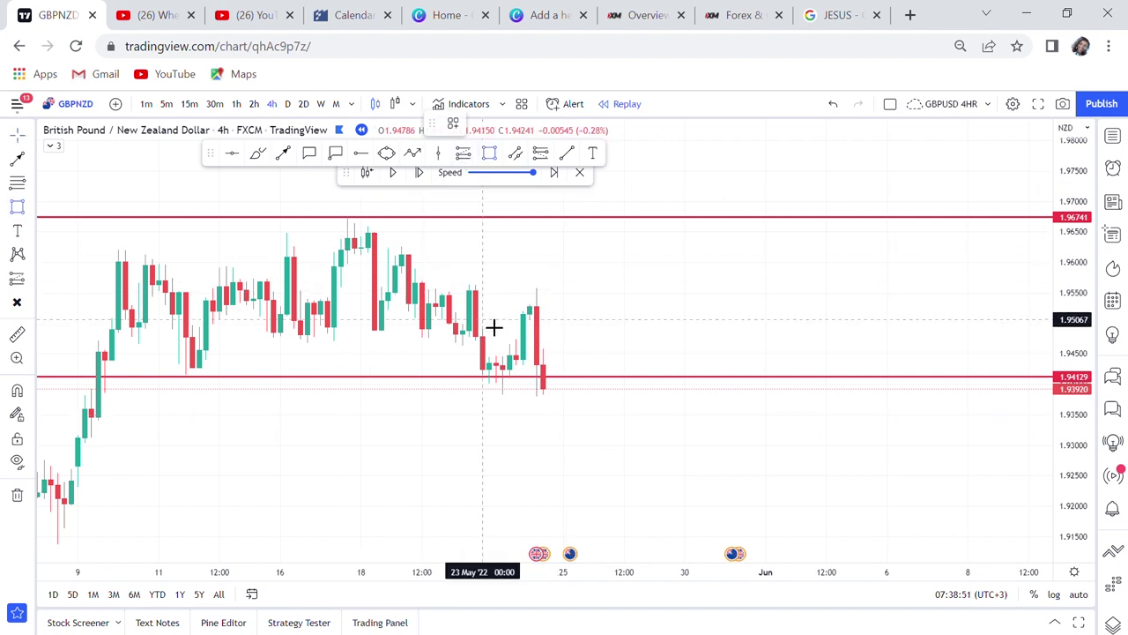
mouse_move(469, 305)
mouse_down()
mouse_move(657, 305)
mouse_move(828, 338)
mouse_move(850, 325)
mouse_up()
drag(1080, 418, 1062, 216)
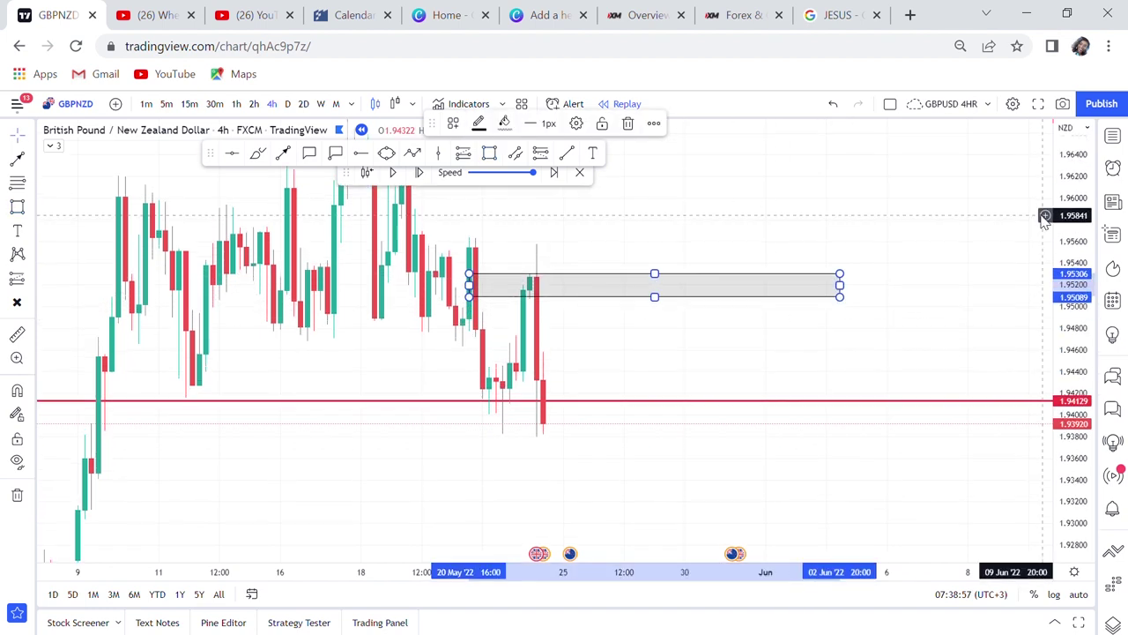
drag(846, 302, 889, 320)
scroll(888, 320, up, 2)
click(568, 253)
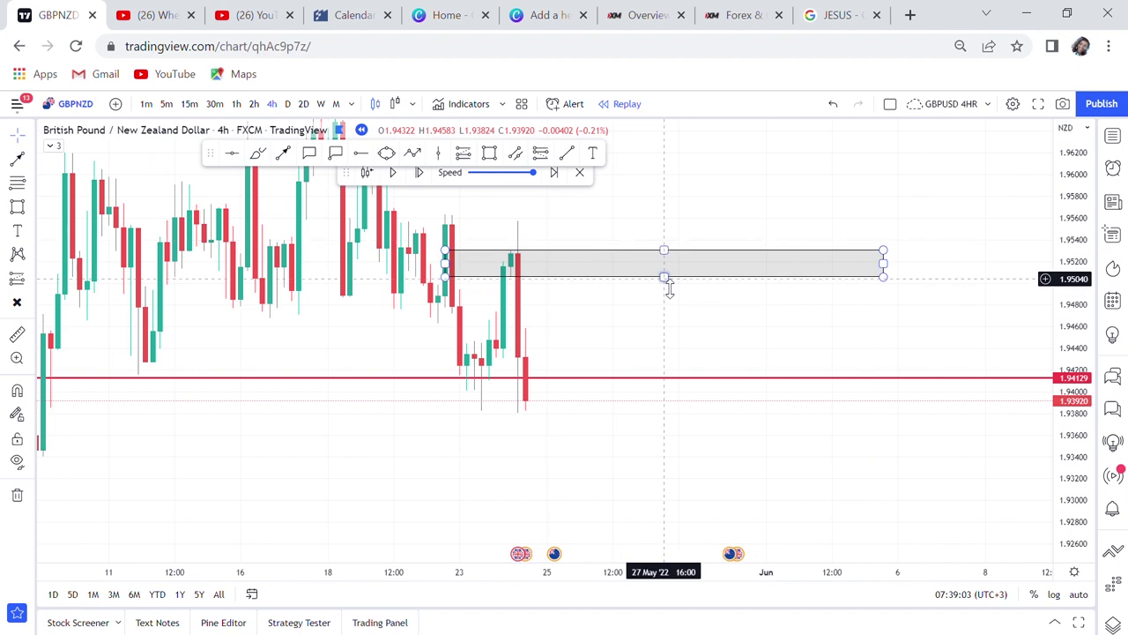
click(426, 353)
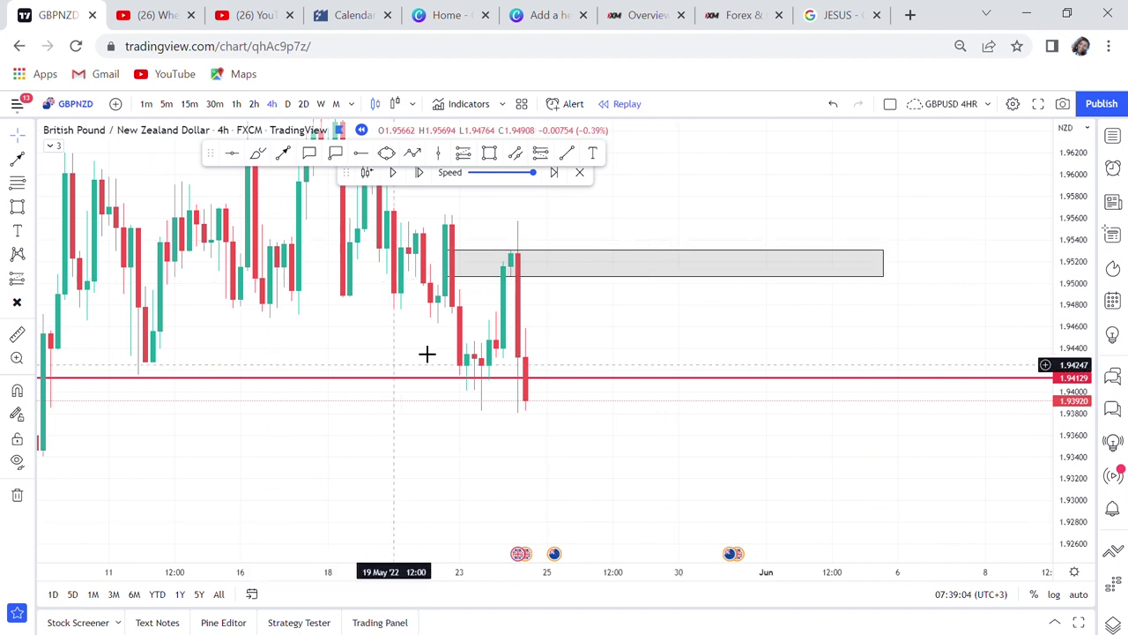
Step: Add a text label inside the rectangle using the saved ORDER BLOCK text template
click(590, 155)
click(665, 270)
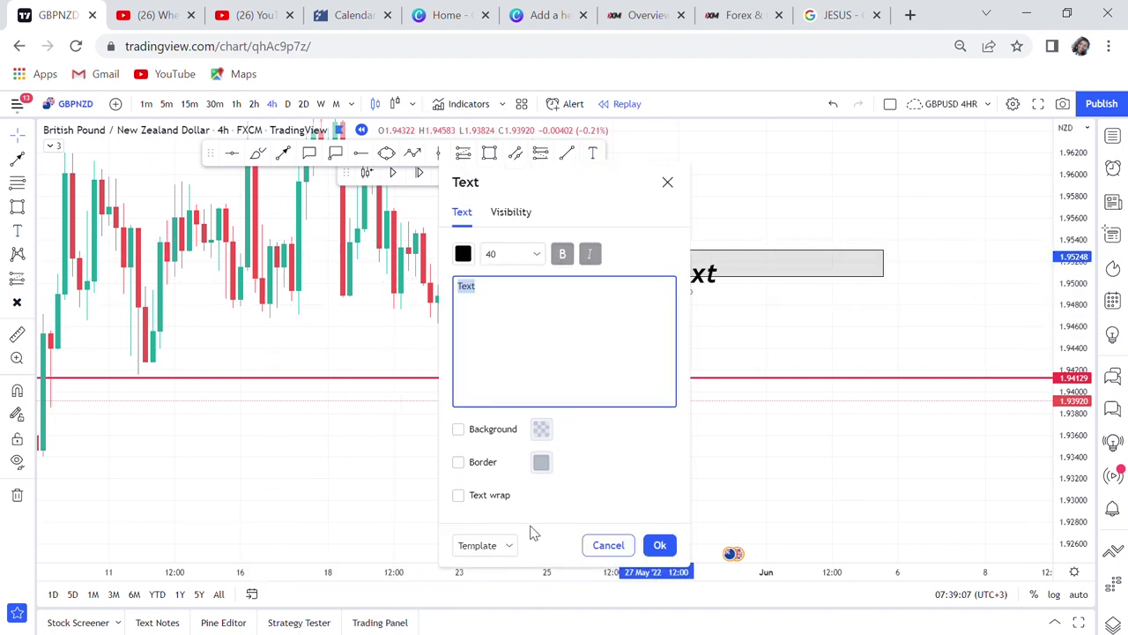
click(504, 545)
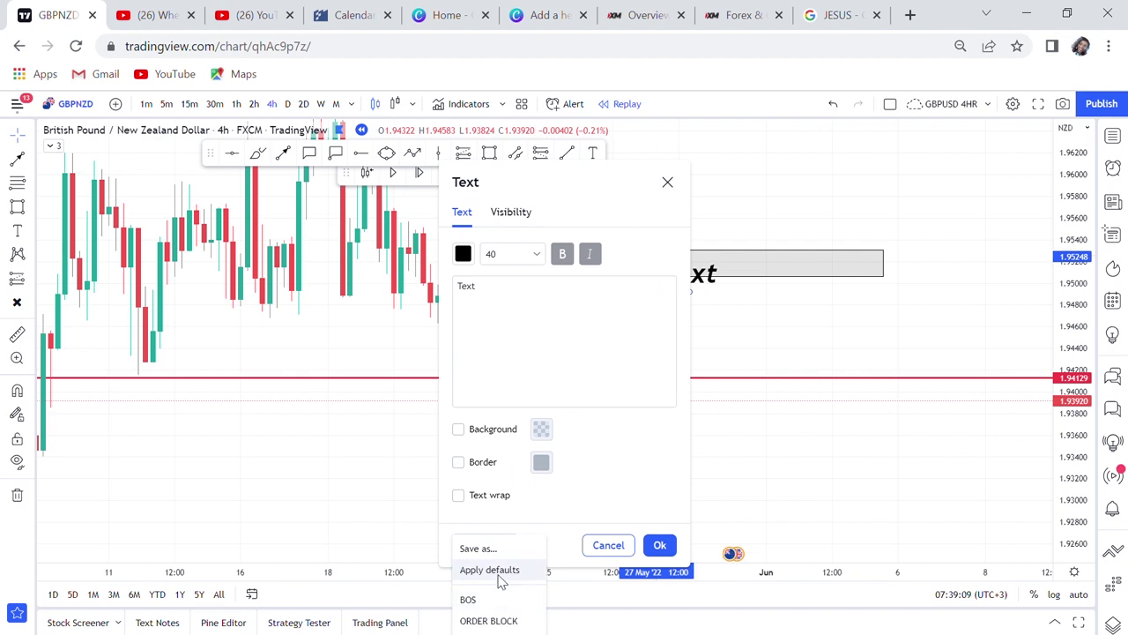
drag(620, 209, 626, 141)
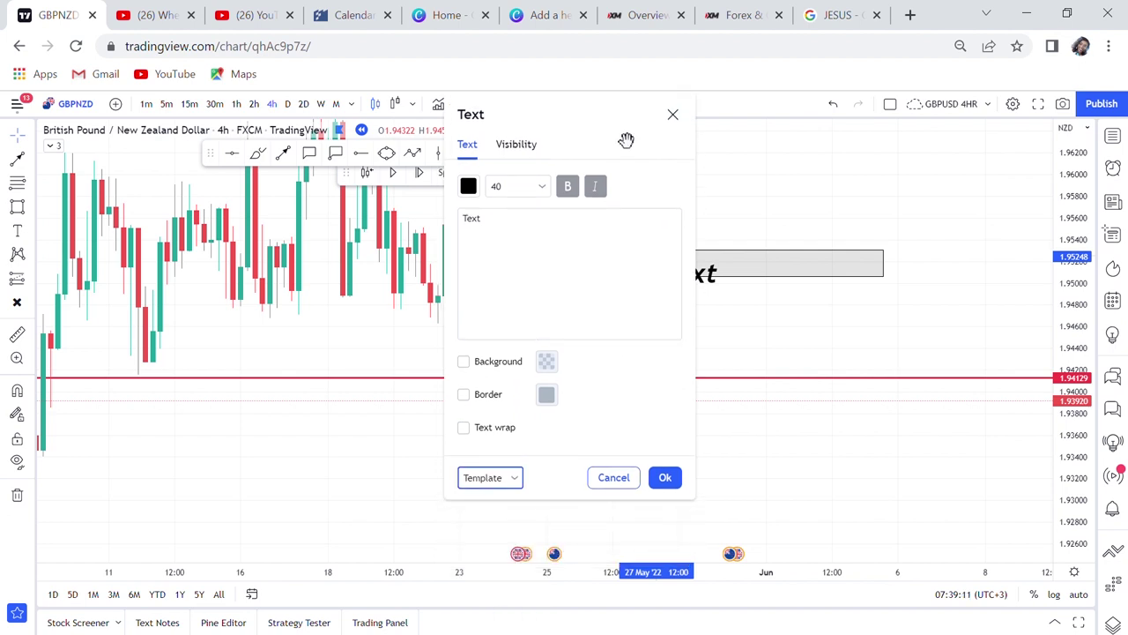
click(514, 483)
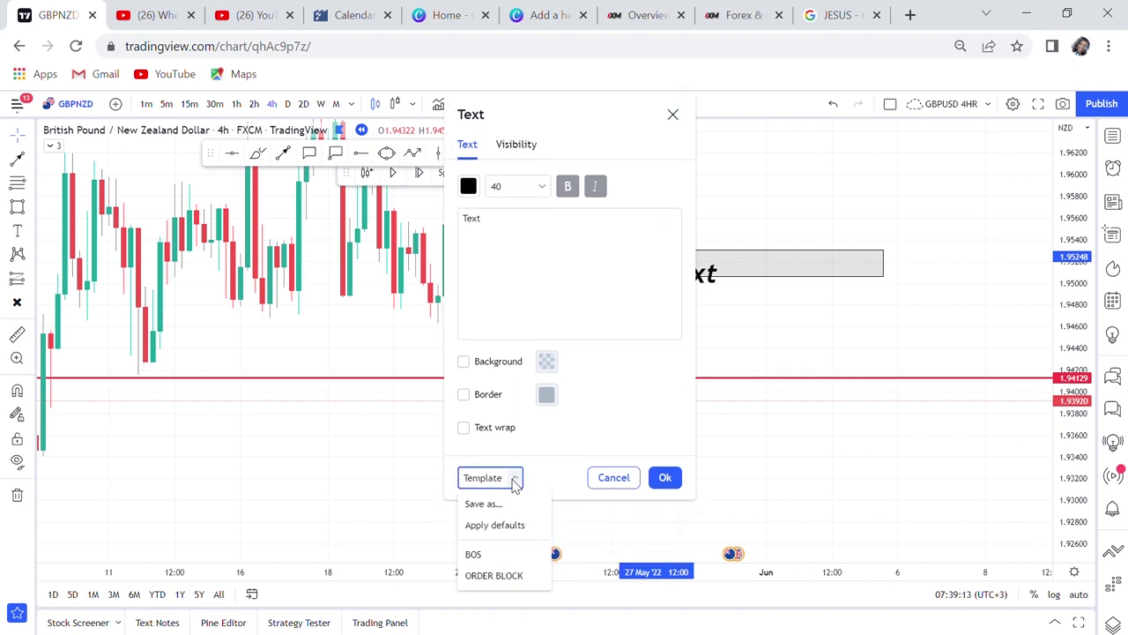
click(481, 578)
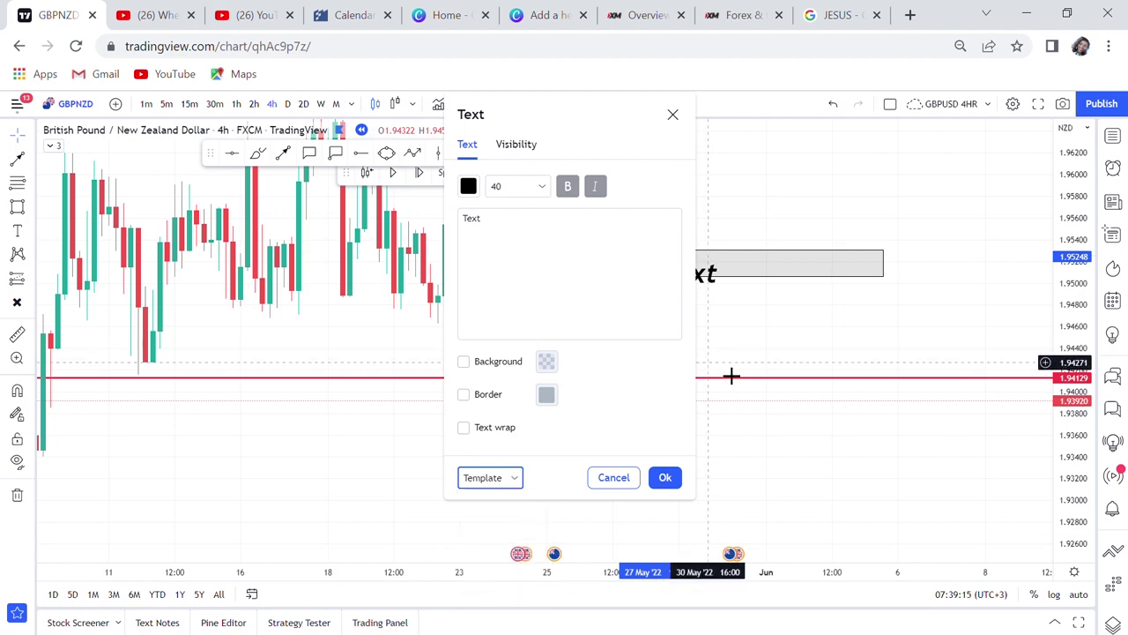
click(790, 409)
drag(744, 325, 788, 347)
scroll(788, 347, up, 1)
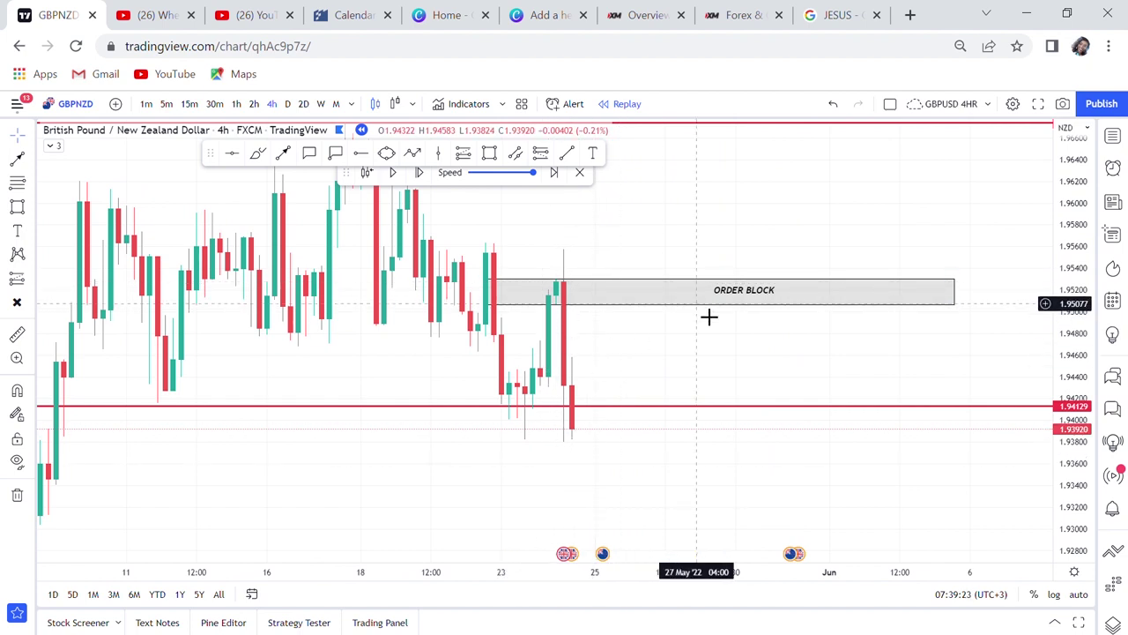
scroll(628, 377, down, 3)
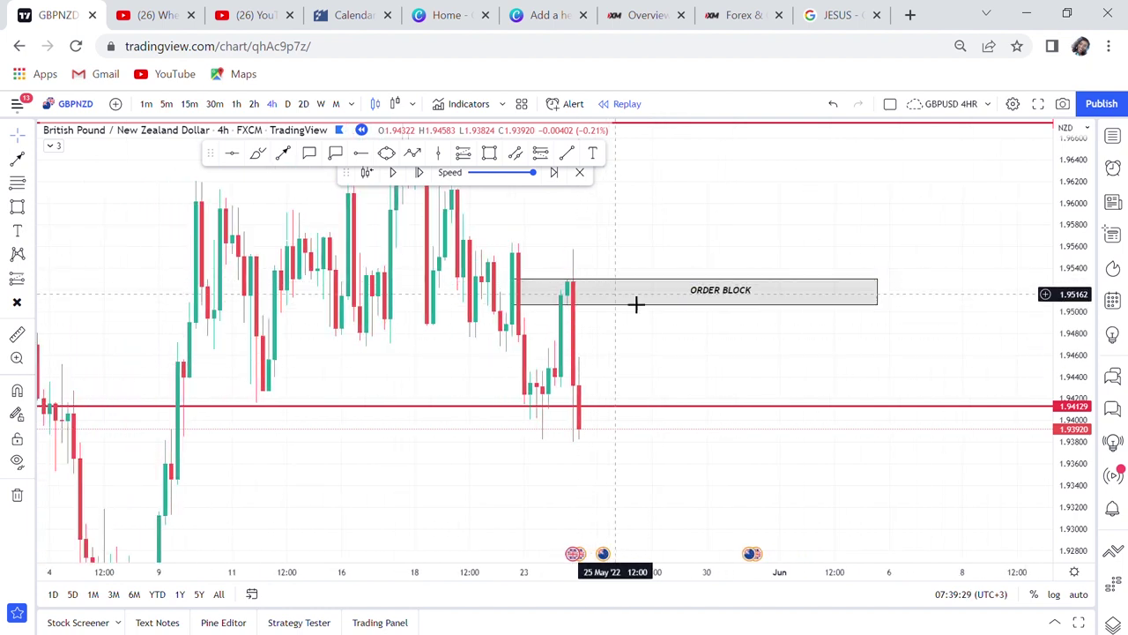
click(572, 292)
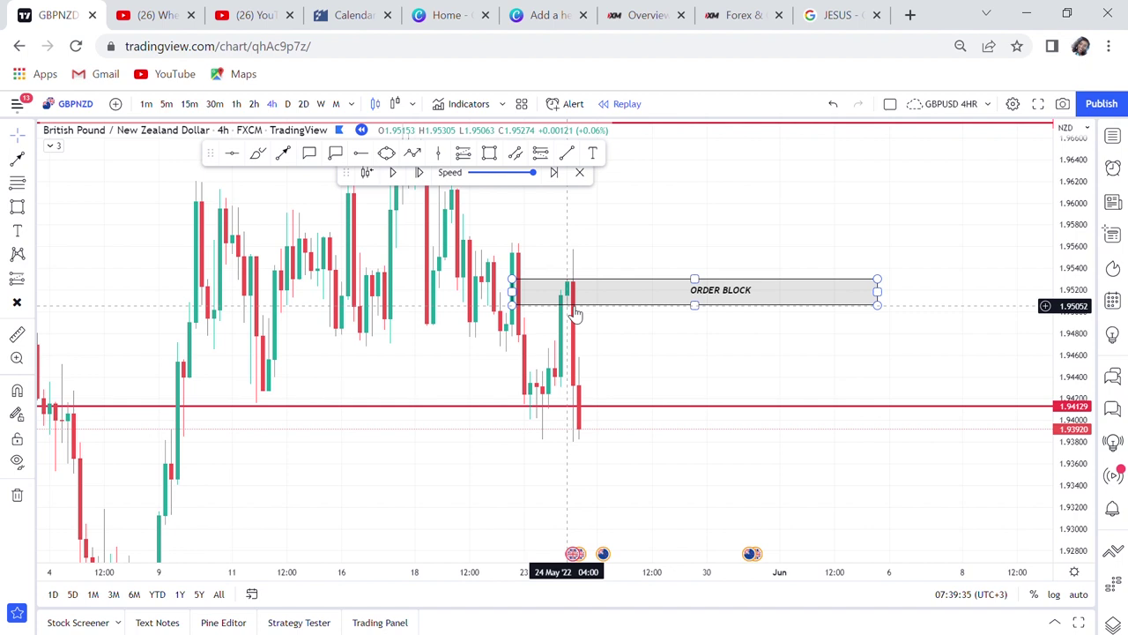
click(715, 314)
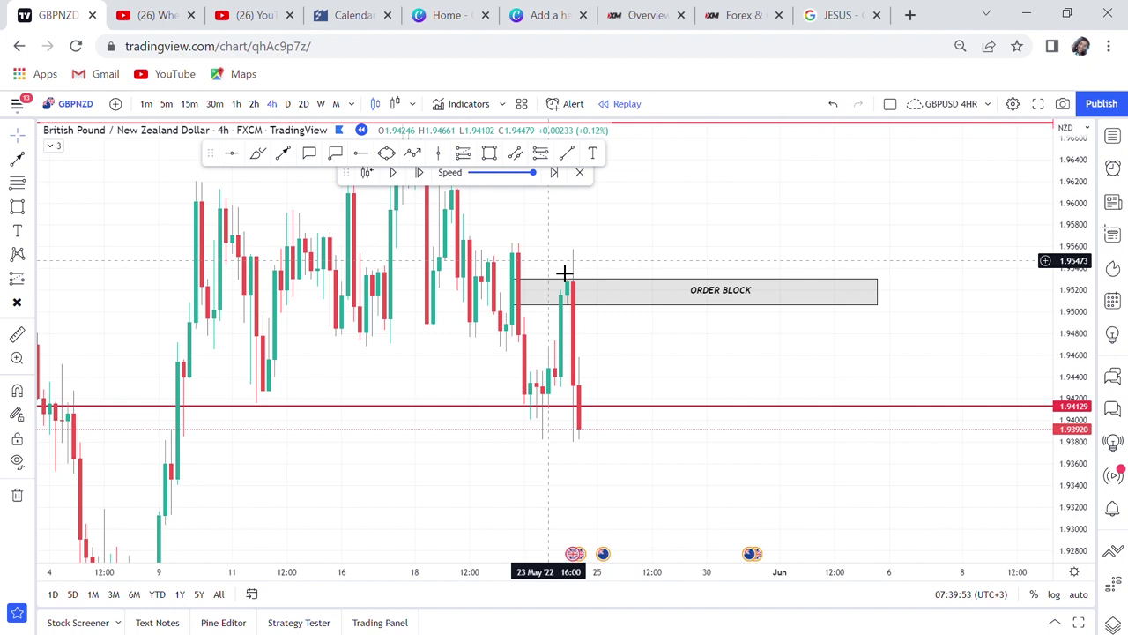
Step: Switch the chart to 1h and resize the order block rectangle to span 1.95437 to about 1.95153, starting 20 May 18:00
click(241, 110)
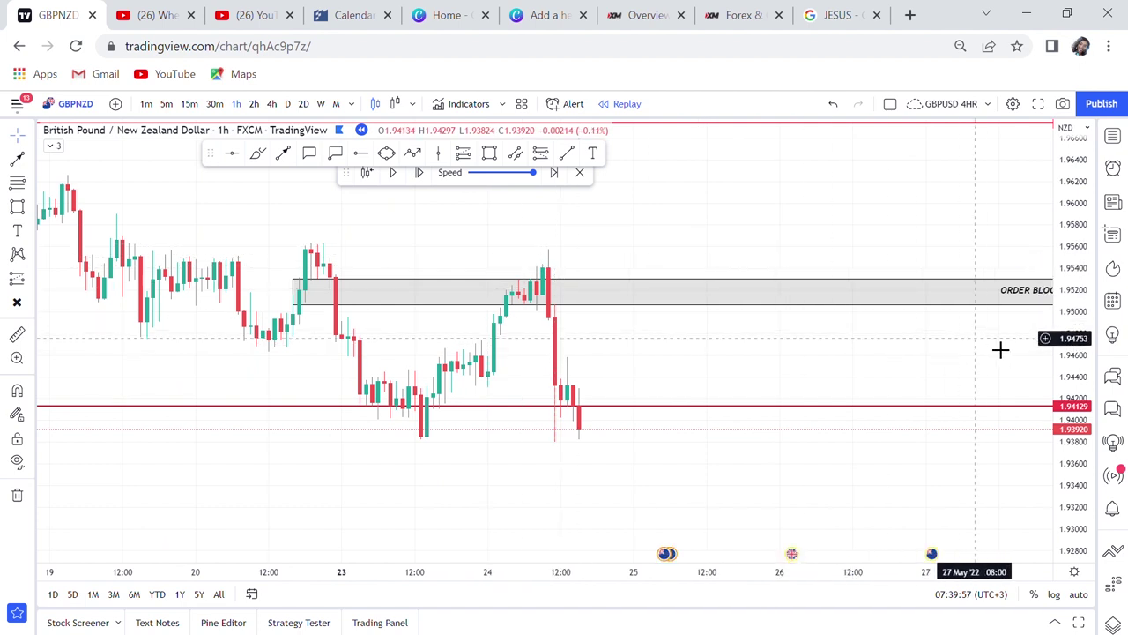
drag(1068, 361, 1069, 326)
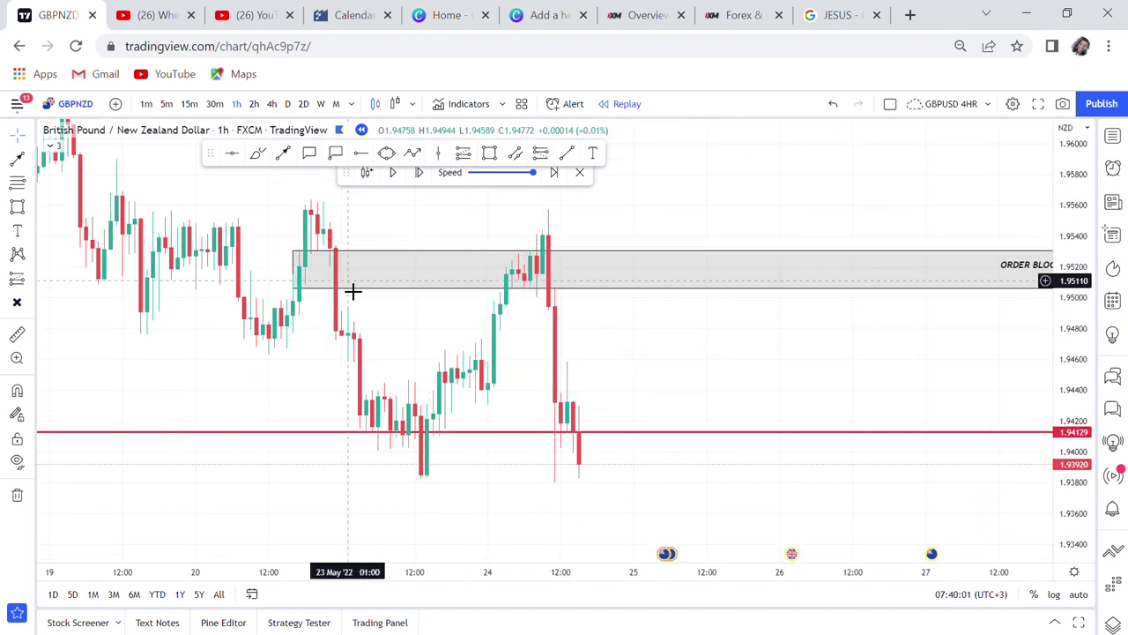
drag(295, 253, 319, 233)
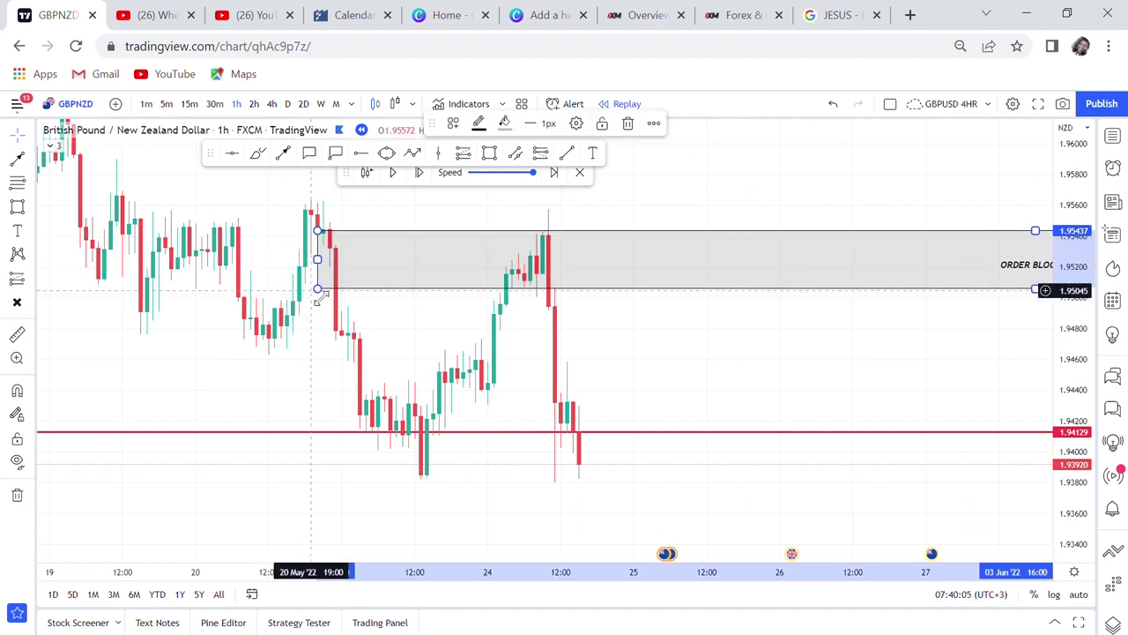
drag(317, 288, 305, 273)
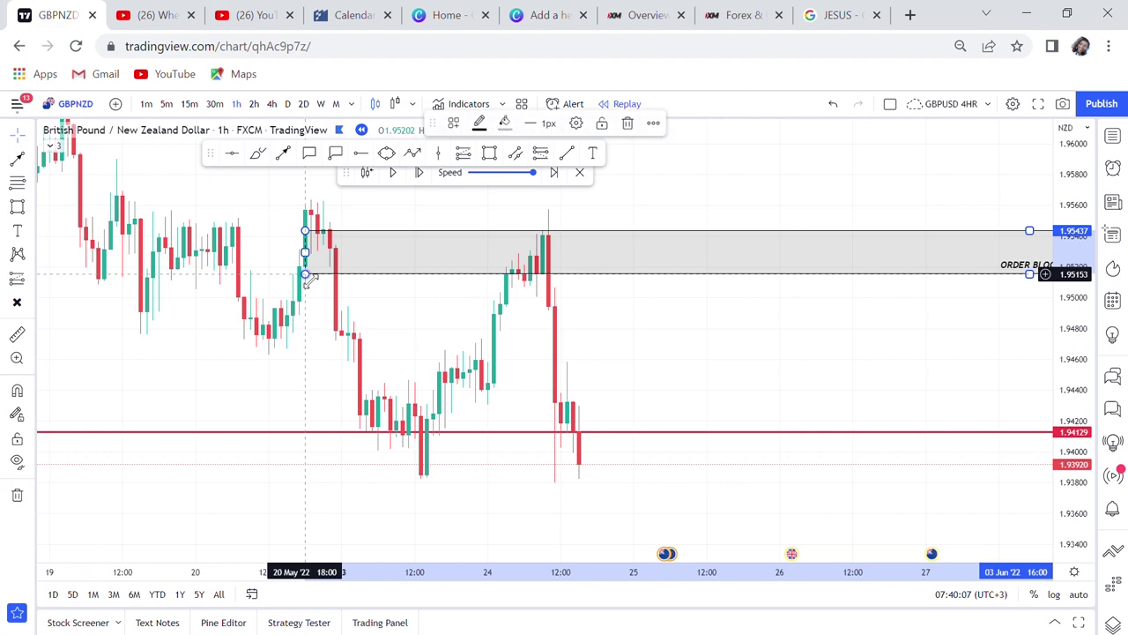
mouse_move(600, 364)
mouse_down()
mouse_move(342, 377)
mouse_move(579, 376)
mouse_up()
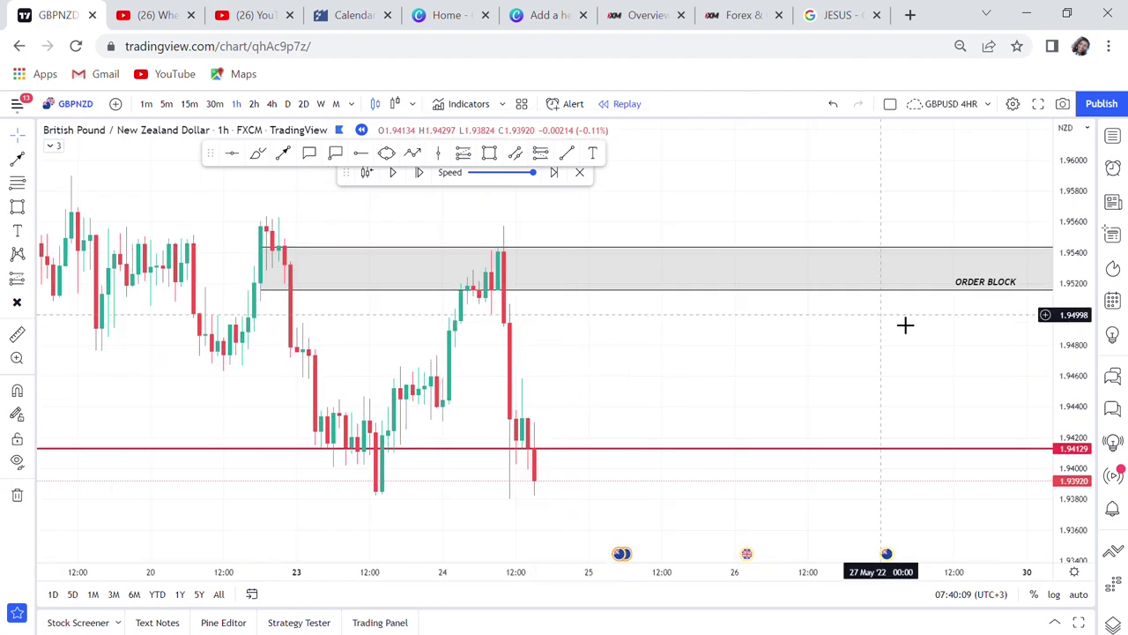
Step: Move the ORDER BLOCK label back along the zone to about 26 May and centre it between the rectangle's edges
click(989, 293)
drag(989, 293, 826, 286)
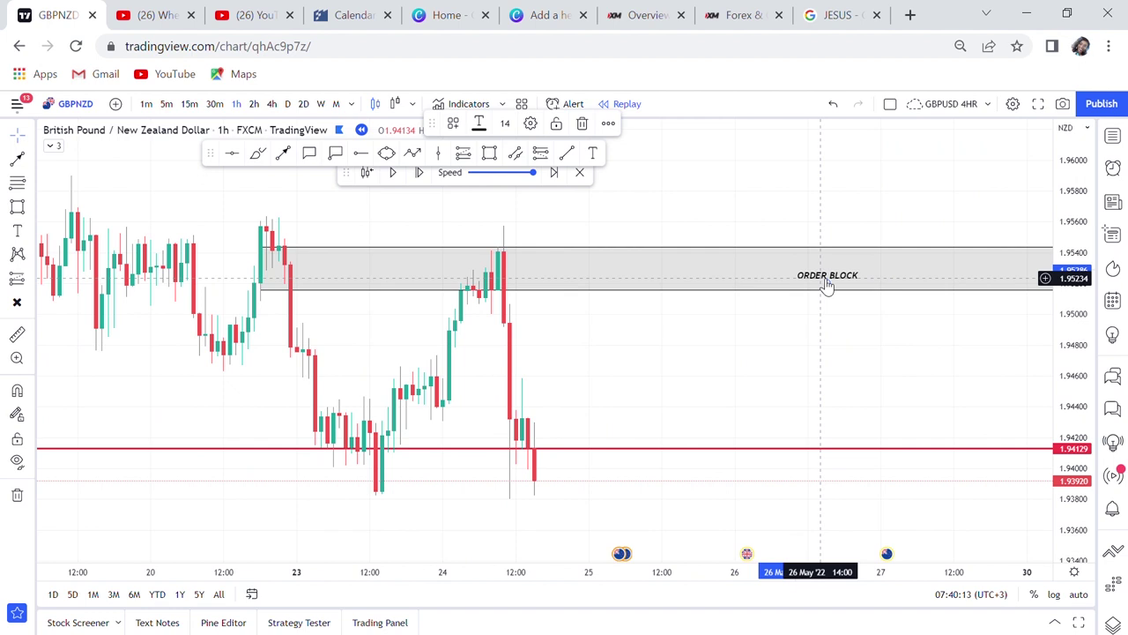
click(658, 396)
drag(658, 396, 656, 392)
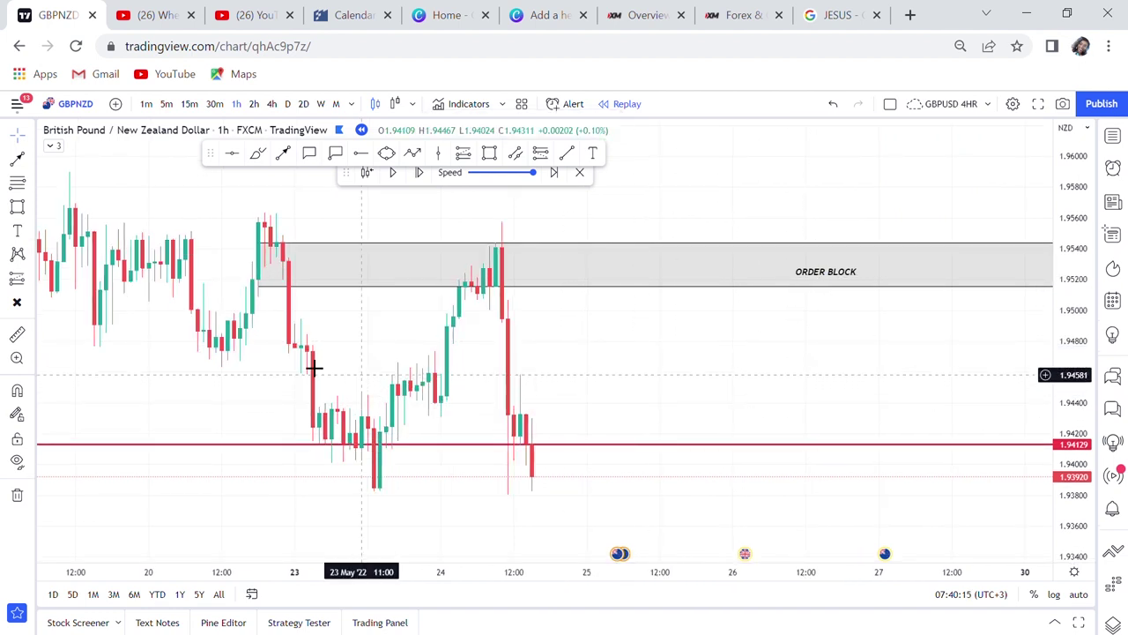
Step: Switch the chart to 15m and draw a horizontal line at 1.94318 along the lows around the start of 24 May
click(190, 104)
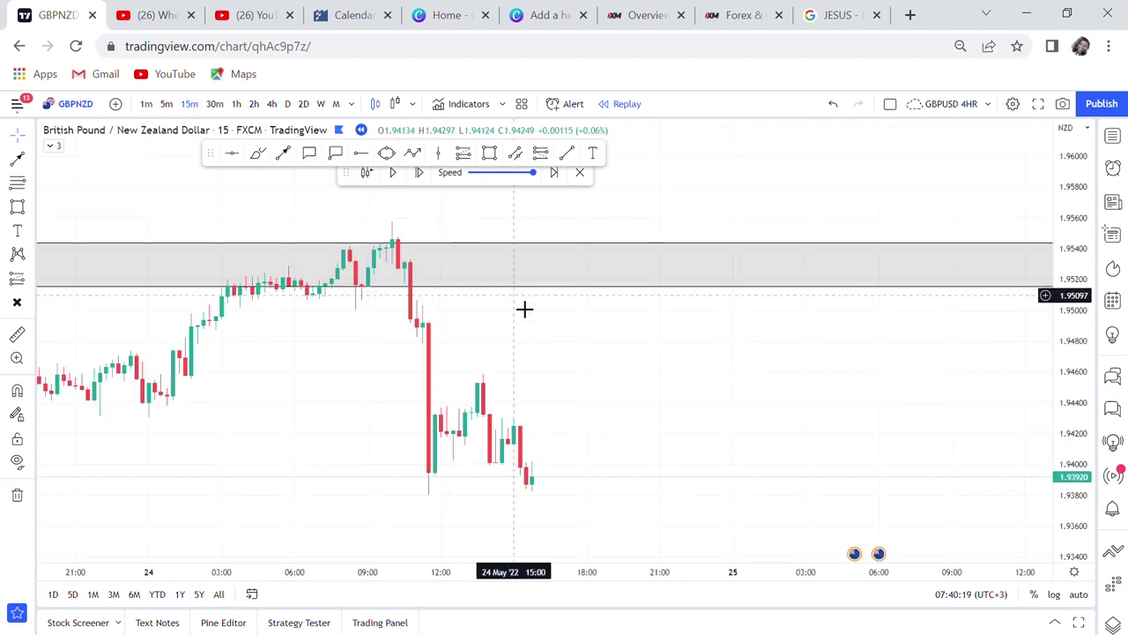
drag(546, 332, 635, 302)
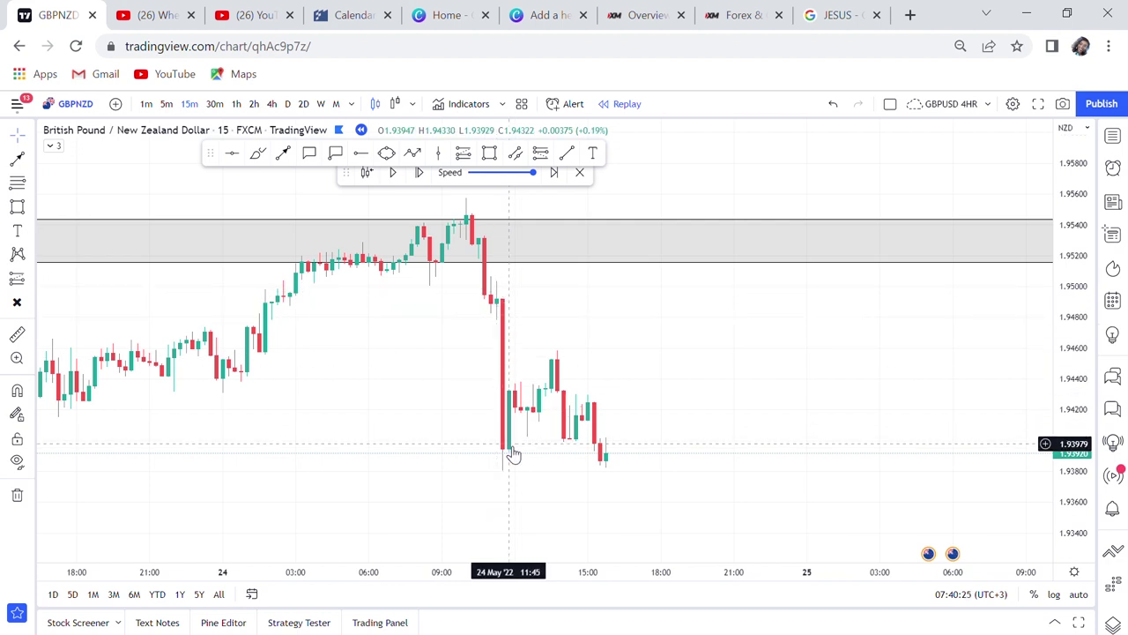
scroll(665, 330, up, 2)
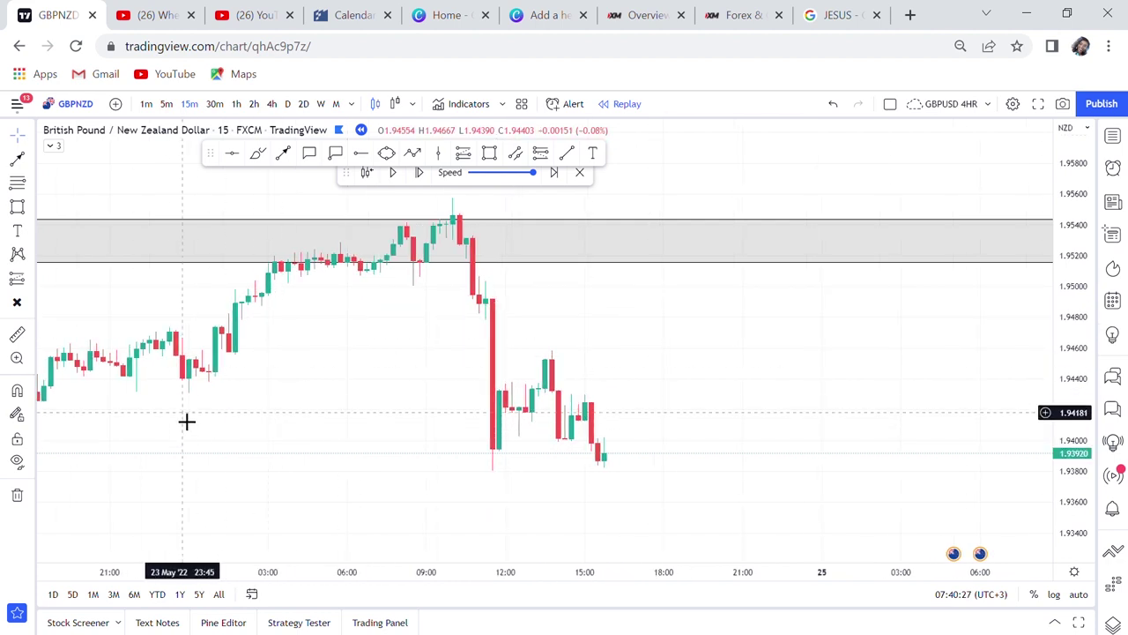
click(233, 153)
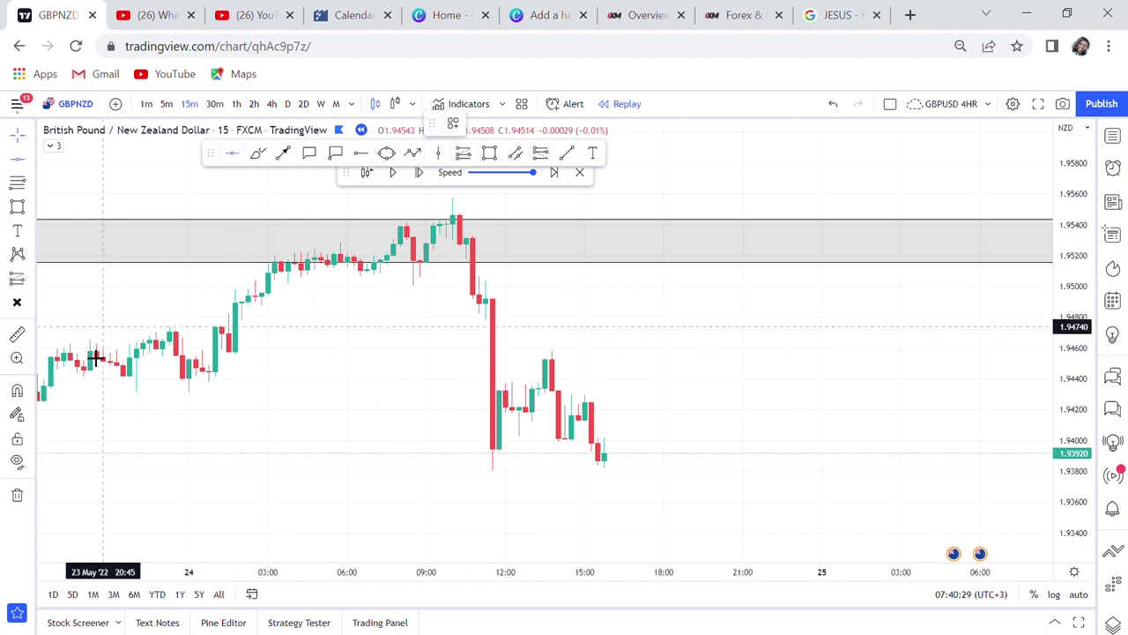
click(68, 398)
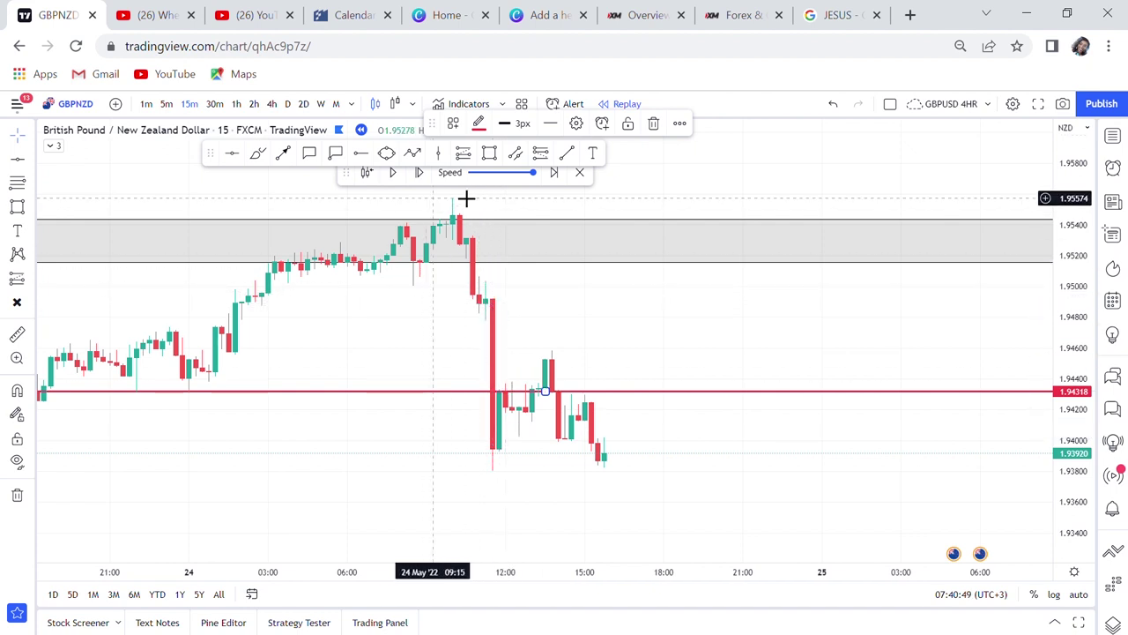
Step: Draw a second rectangle below the order block, from 24 May 08:45 rightward, spanning about 1.9503 to 1.9480
click(489, 153)
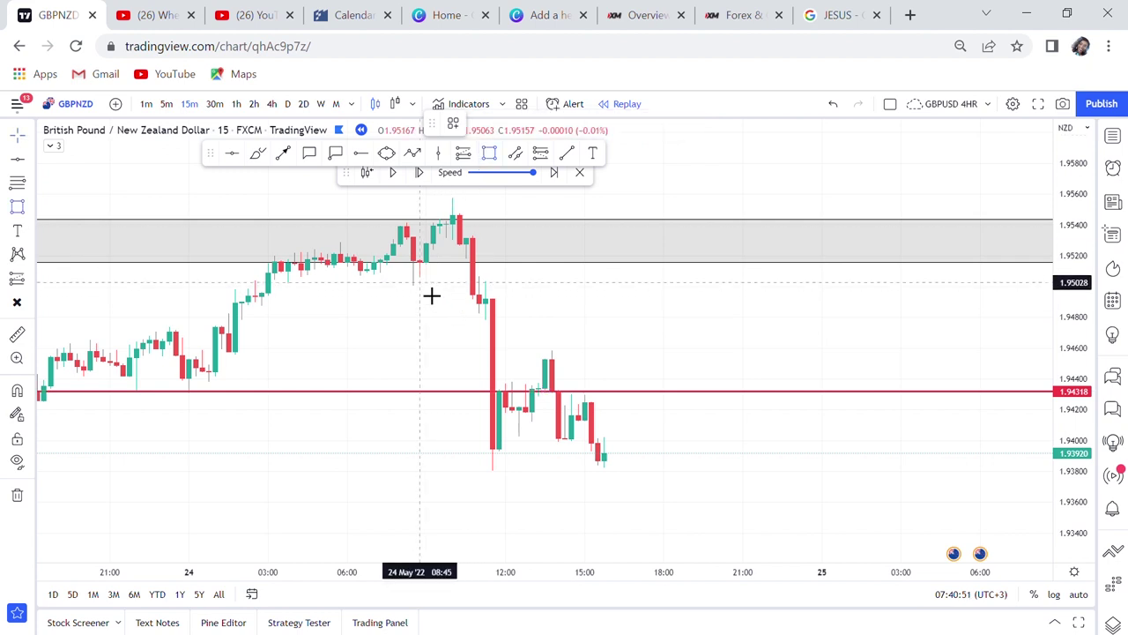
mouse_move(431, 295)
mouse_down()
mouse_move(788, 338)
mouse_move(928, 329)
mouse_up()
click(869, 381)
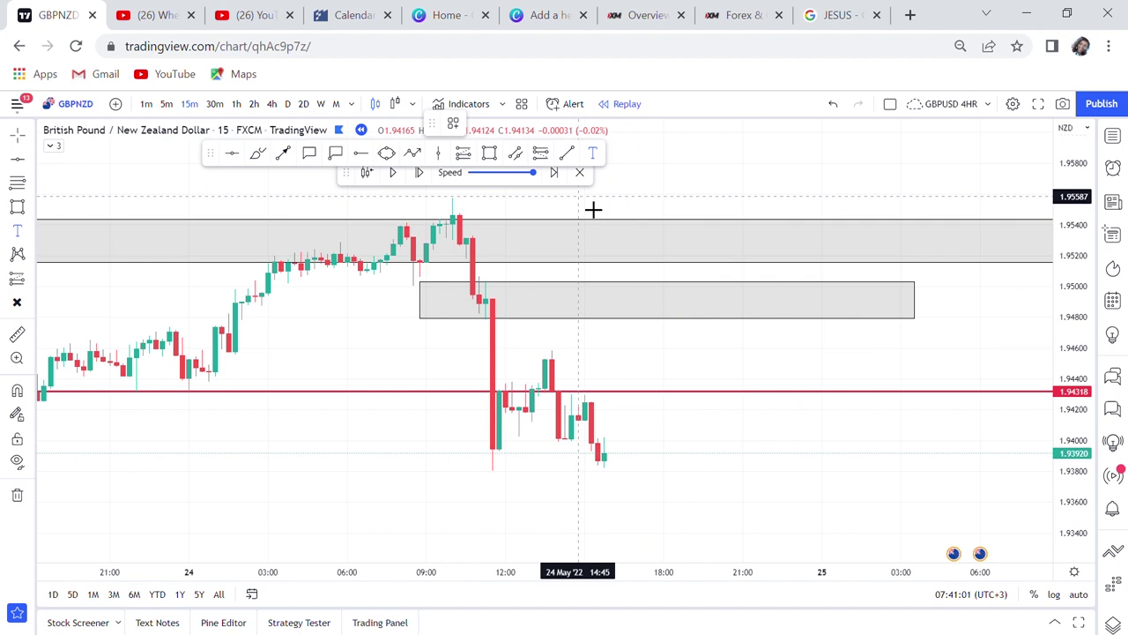
Step: Add a text label inside the second rectangle using the saved ORDER BLOCK template
click(597, 308)
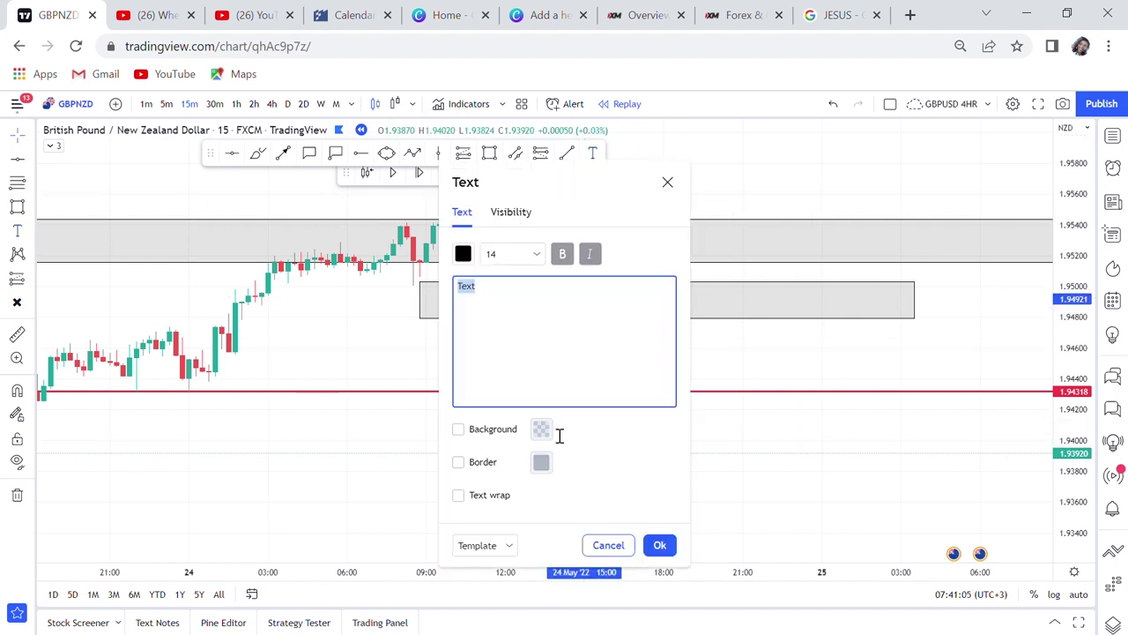
click(510, 545)
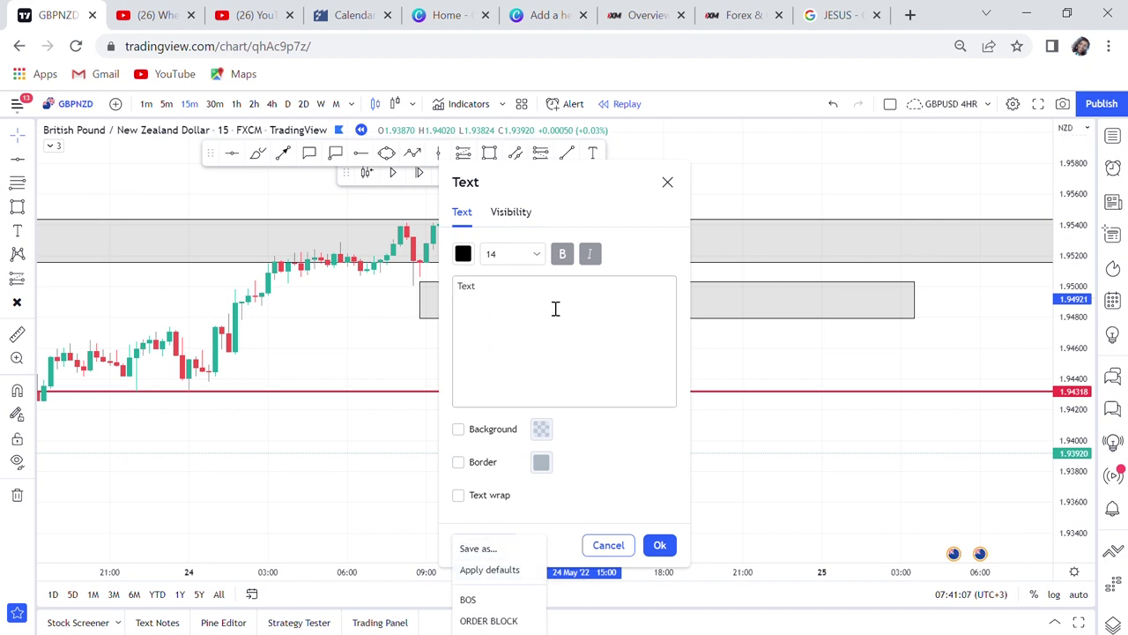
click(576, 199)
drag(576, 199, 582, 106)
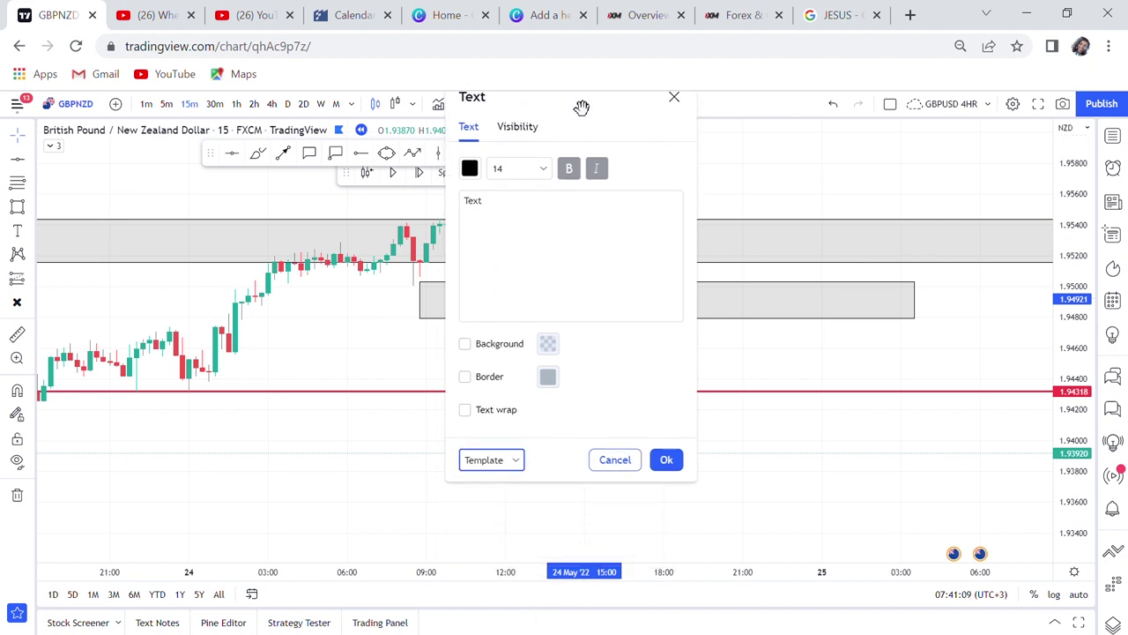
click(519, 460)
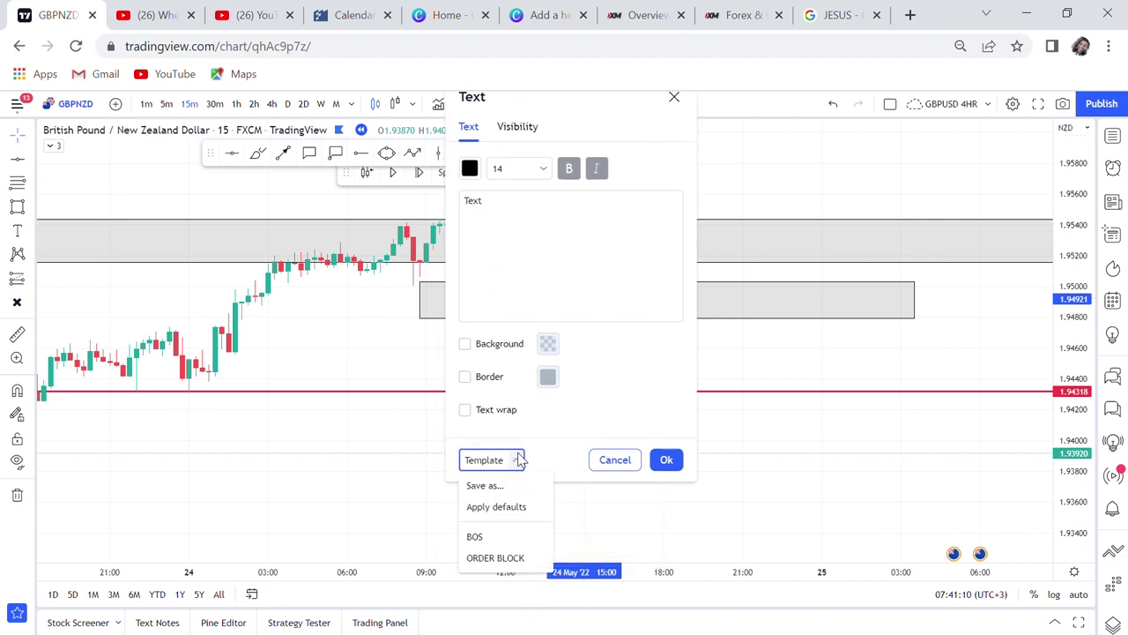
click(496, 558)
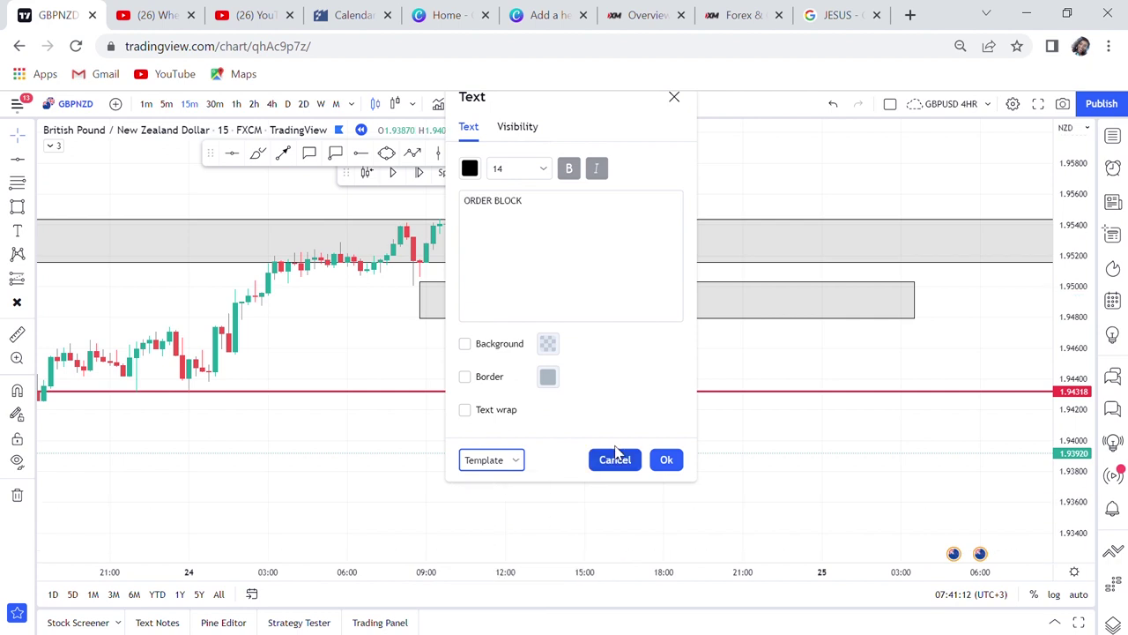
click(670, 462)
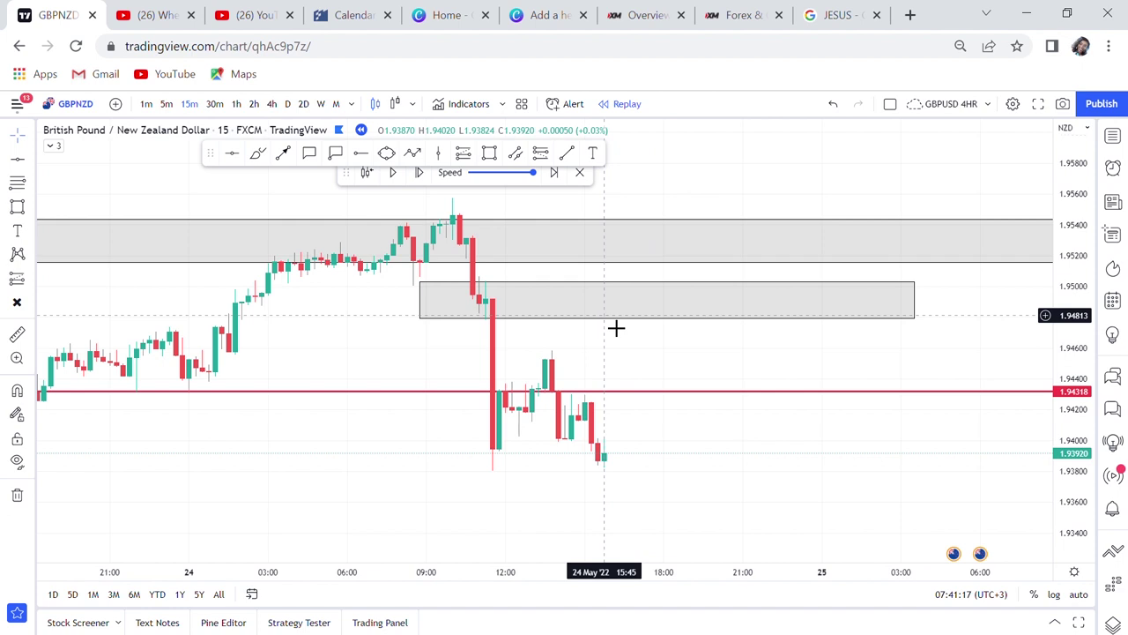
Step: Measure the price distance from the lower rectangle's bottom edge up to the upper order block's bottom edge
click(17, 335)
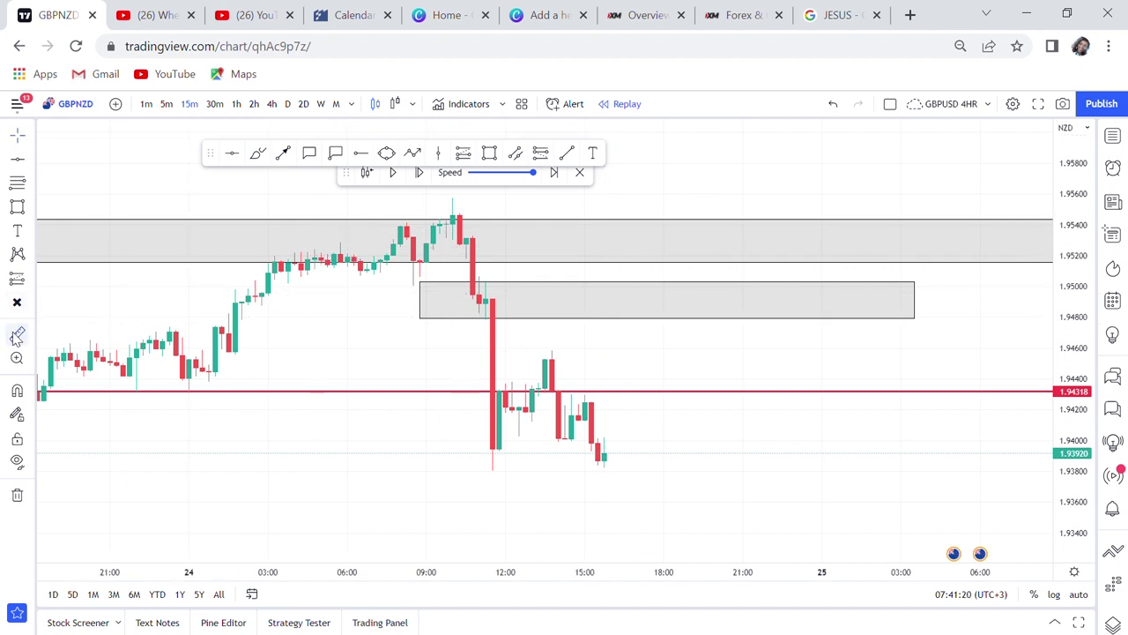
click(573, 317)
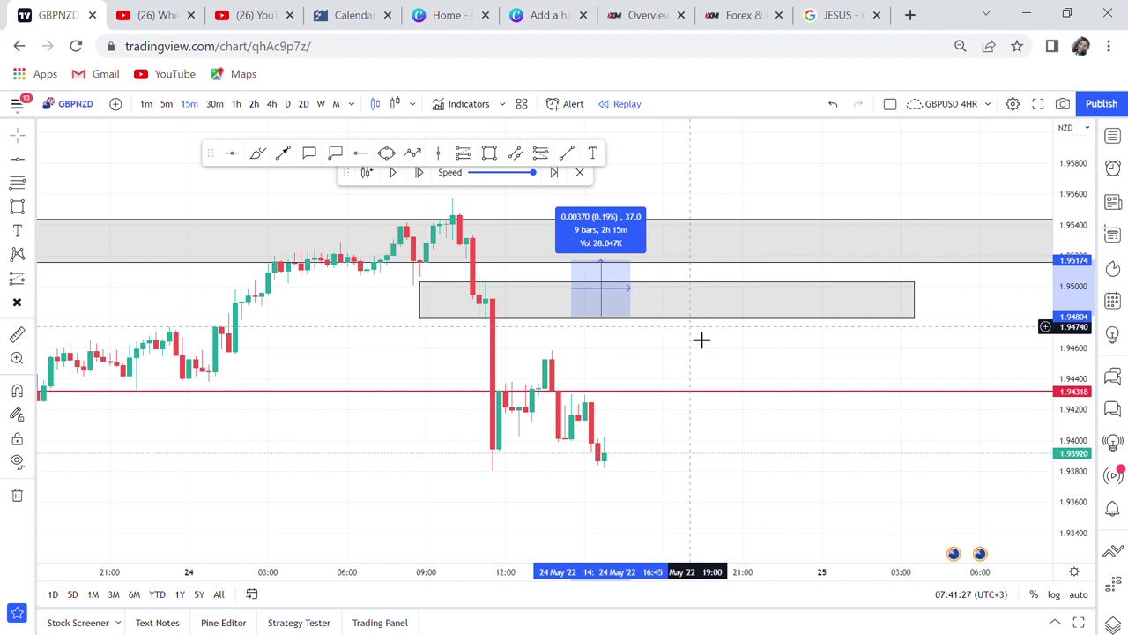
click(712, 196)
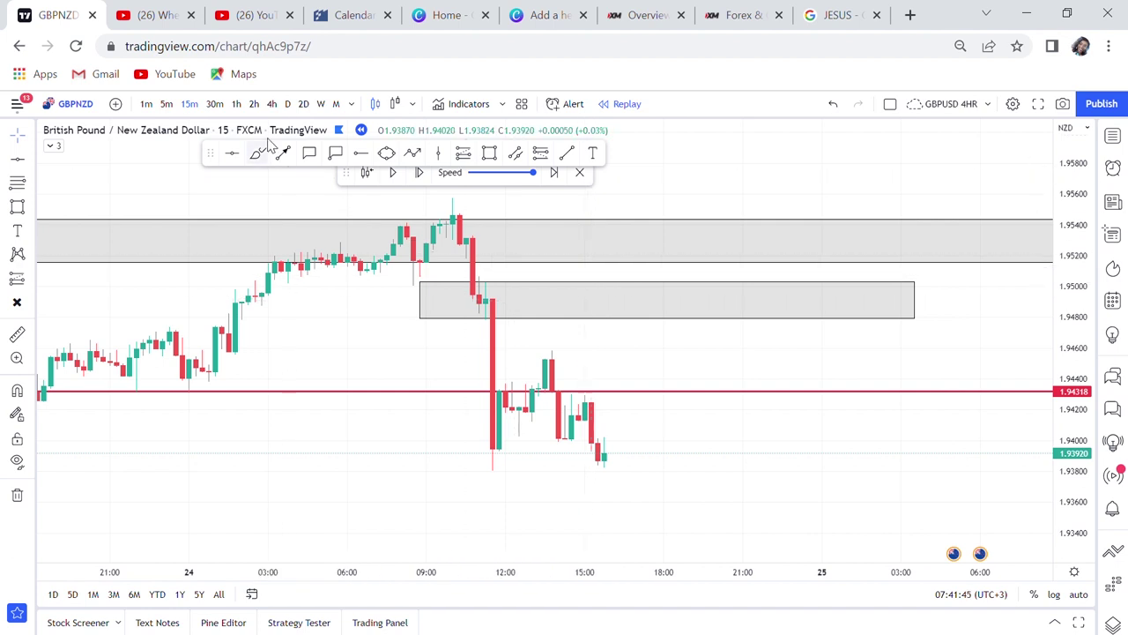
Step: Switch the chart to 4h and extend the lower order block rectangle's end to 3 June 16:00, level with the upper one
click(274, 104)
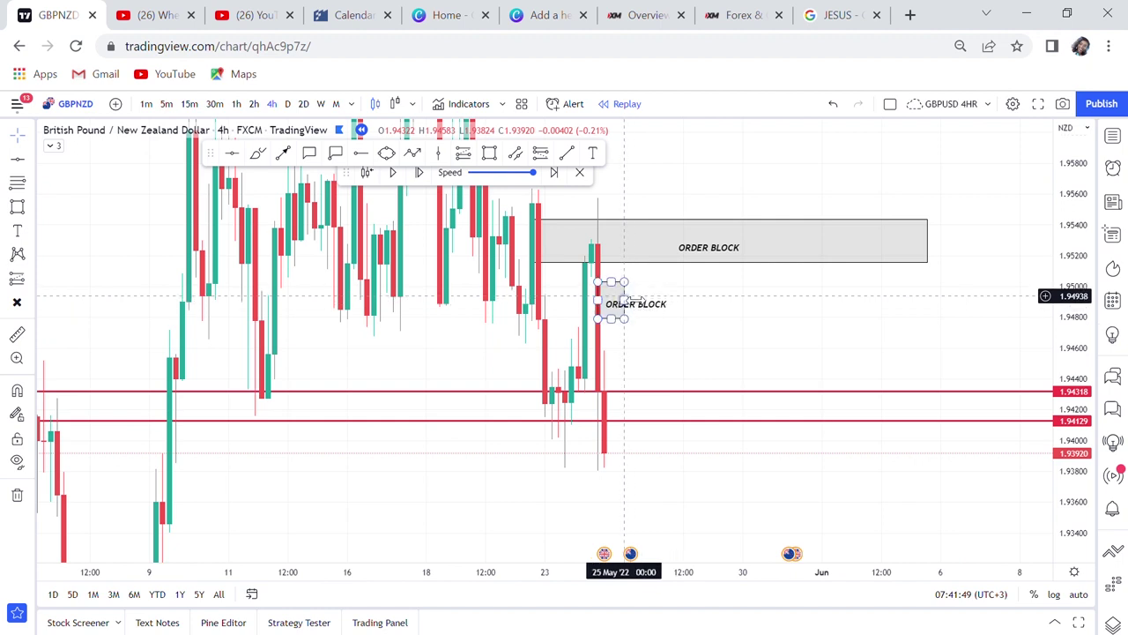
drag(626, 300, 928, 297)
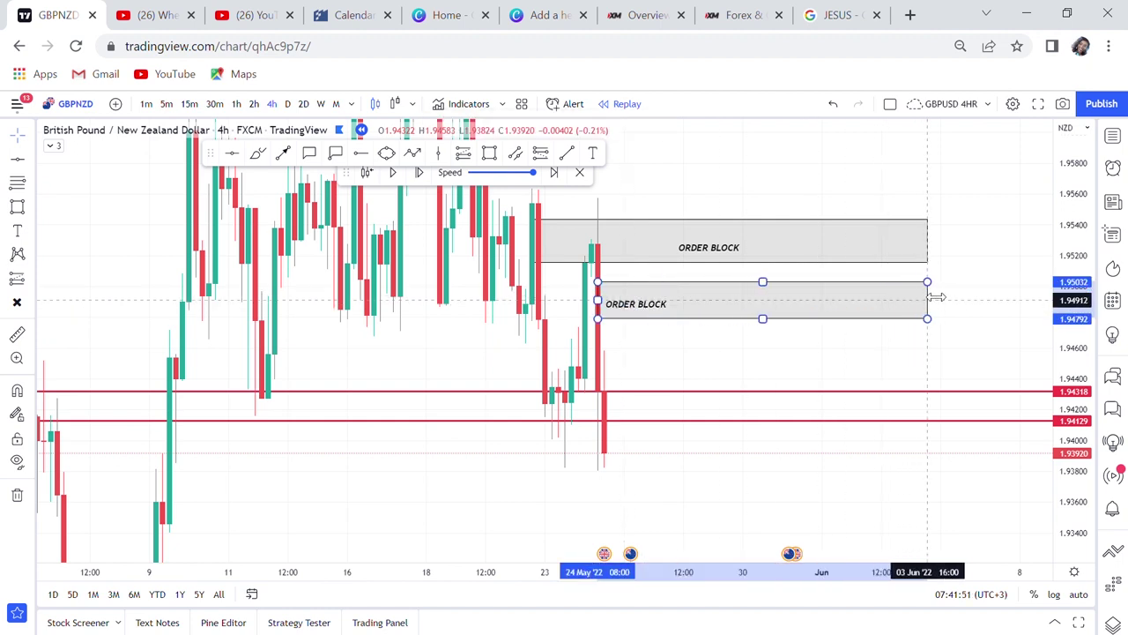
click(655, 349)
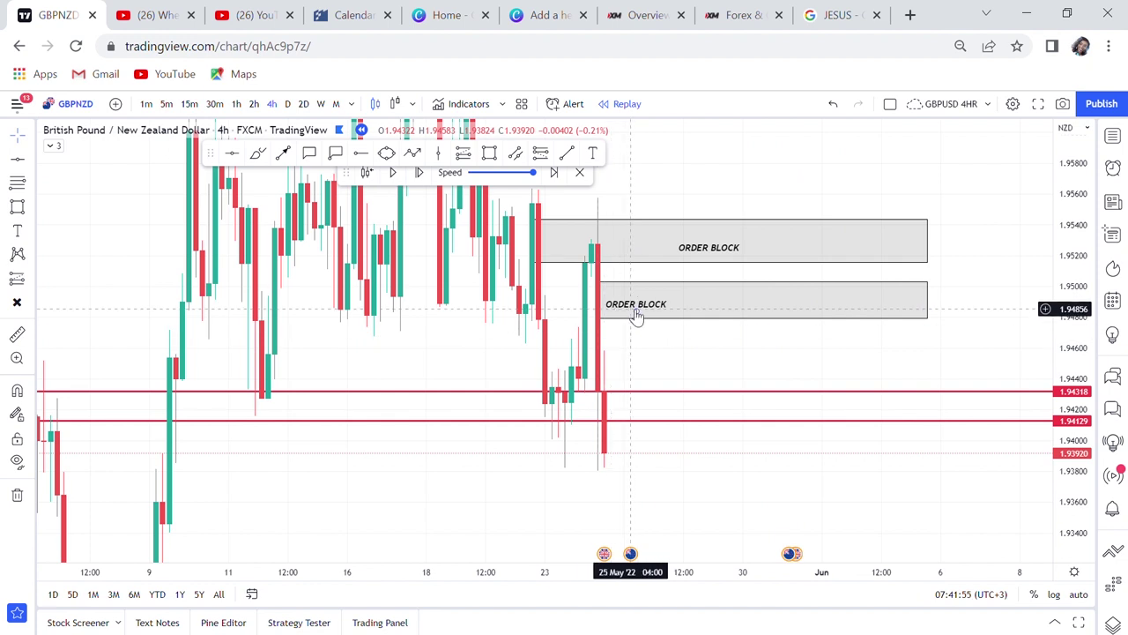
Step: Draw a rectangle at the early May lows from 5 May 04:00 to 6 June 00:00, spanning about 1.92445 to 1.91617
drag(678, 370, 710, 300)
drag(1074, 216, 1064, 314)
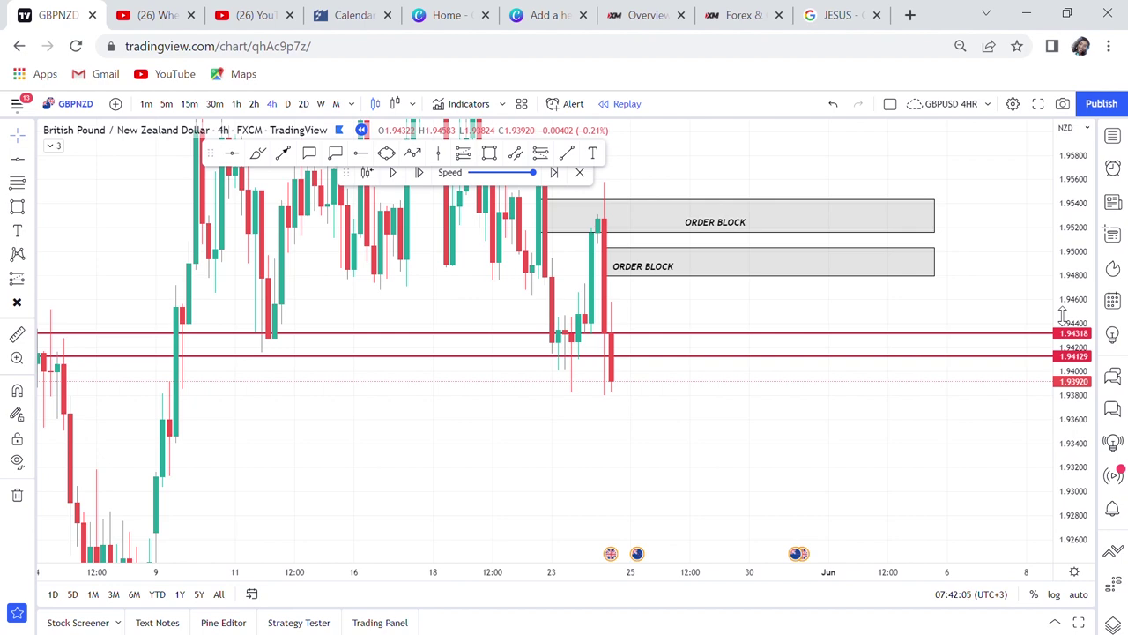
drag(1066, 299, 1046, 421)
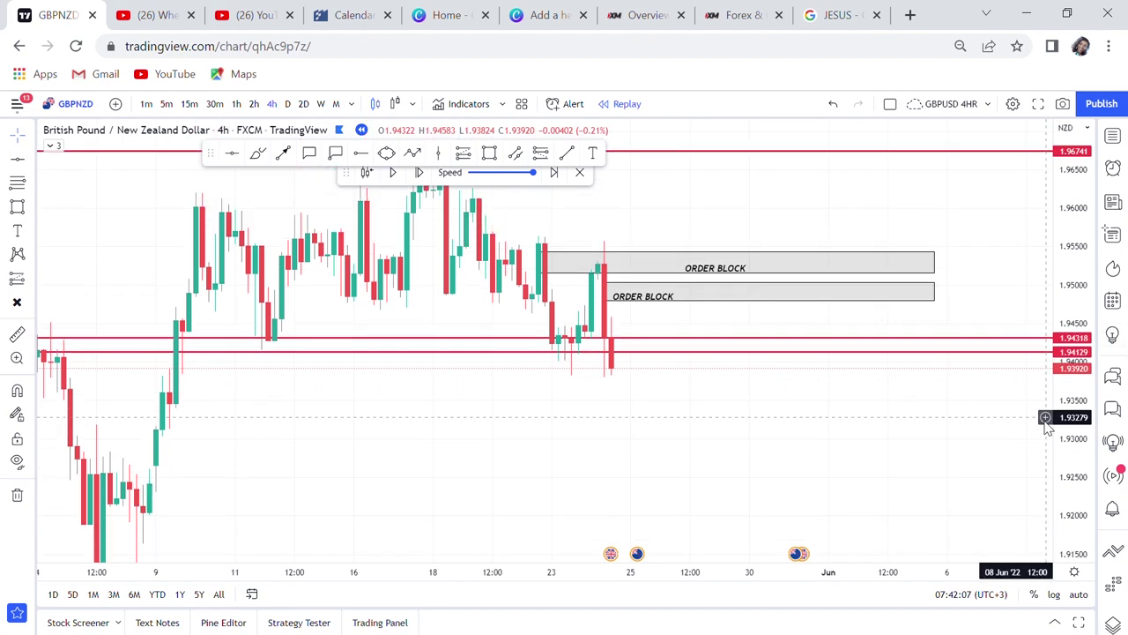
scroll(733, 383, down, 2)
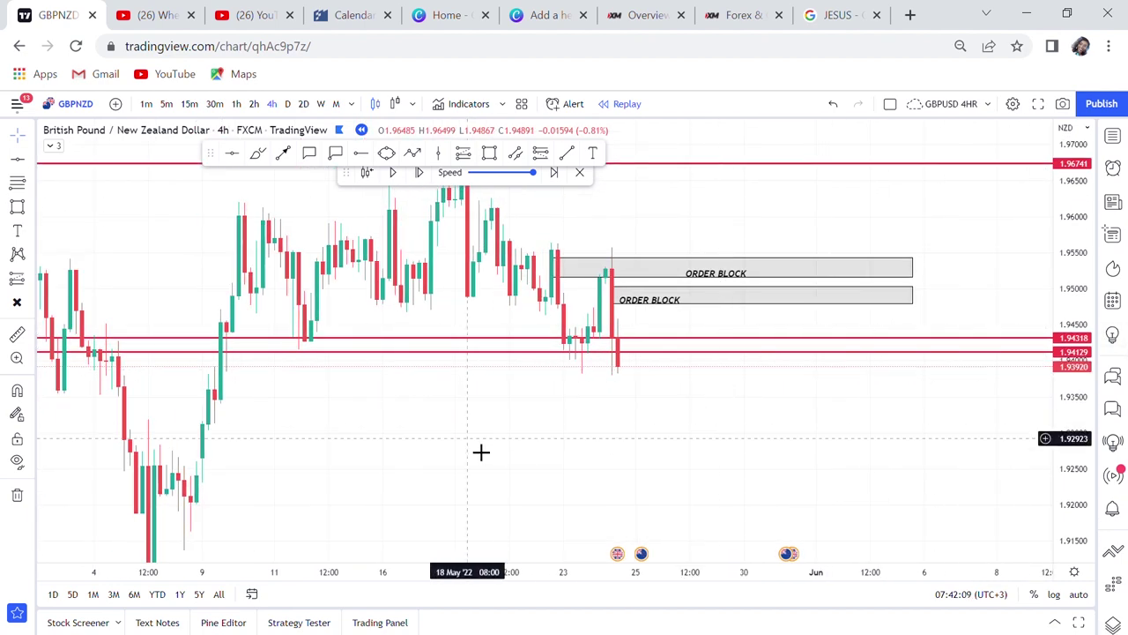
drag(478, 450, 539, 358)
drag(461, 437, 519, 378)
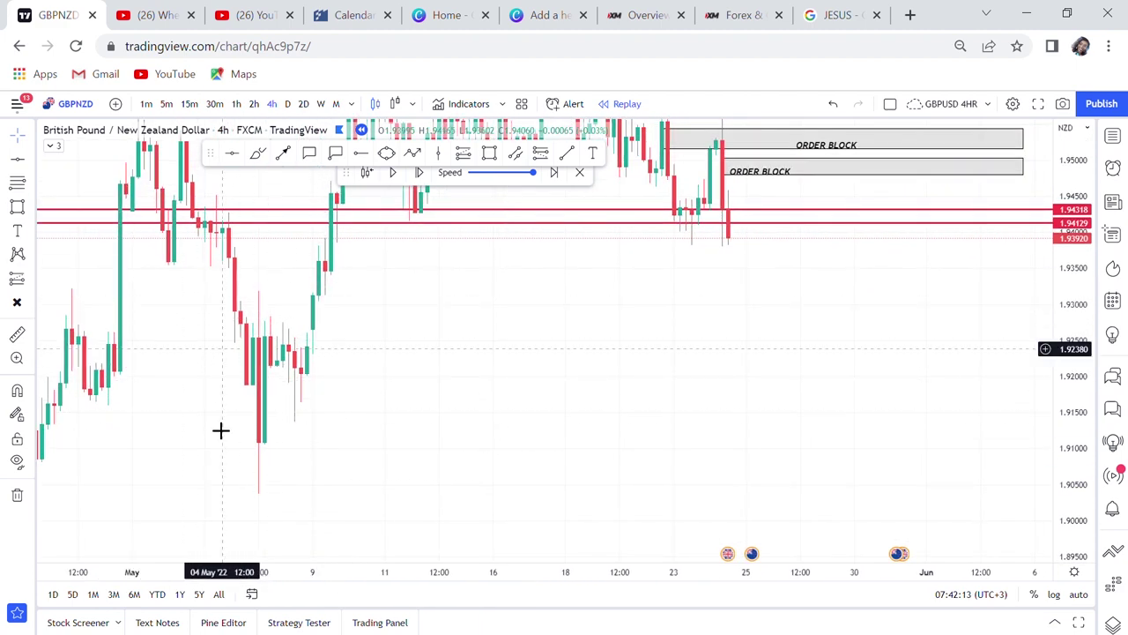
drag(453, 373, 429, 405)
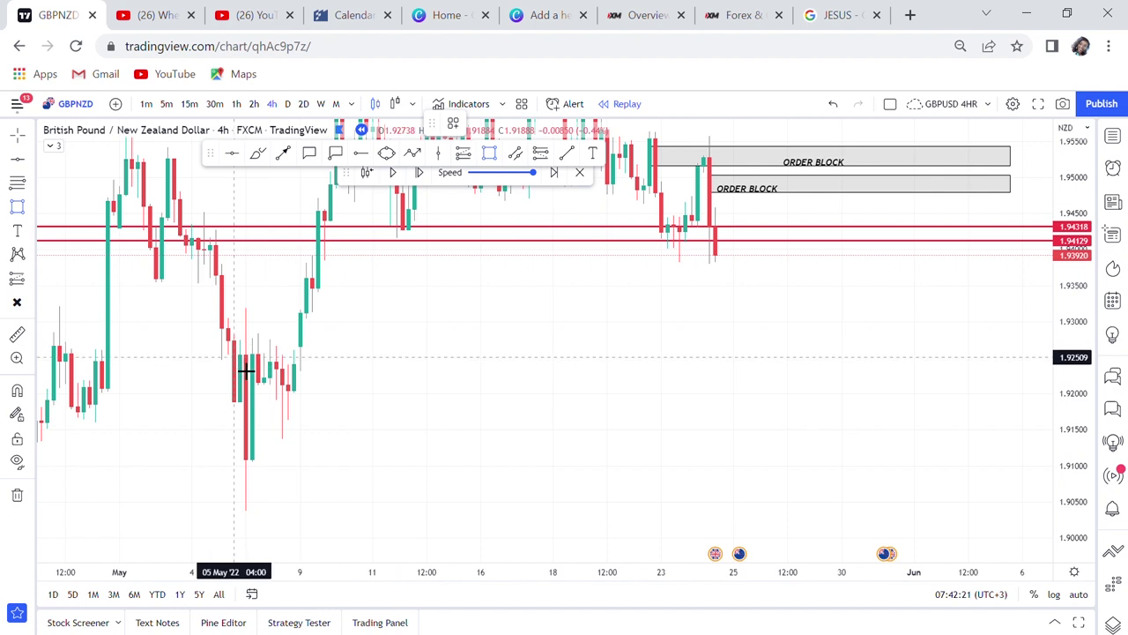
mouse_move(245, 375)
mouse_down()
mouse_move(692, 425)
mouse_move(1033, 434)
mouse_move(1025, 424)
mouse_up()
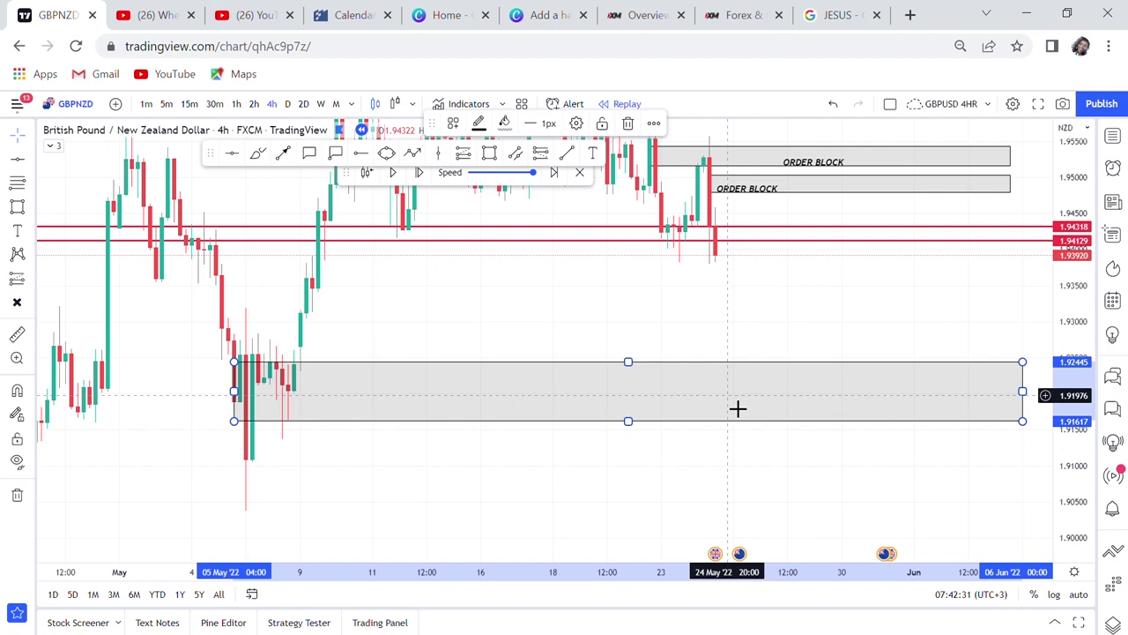
Step: Switch the chart to 1h and examine the candles around the early May rectangle, from 4 to 9 May
click(234, 104)
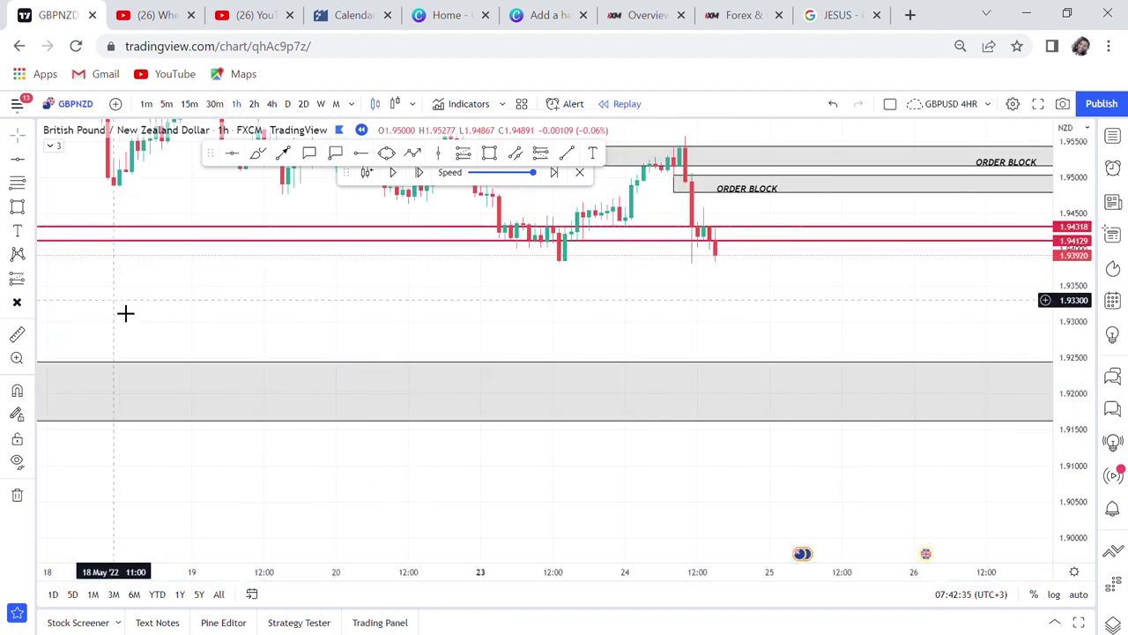
scroll(499, 335, down, 5)
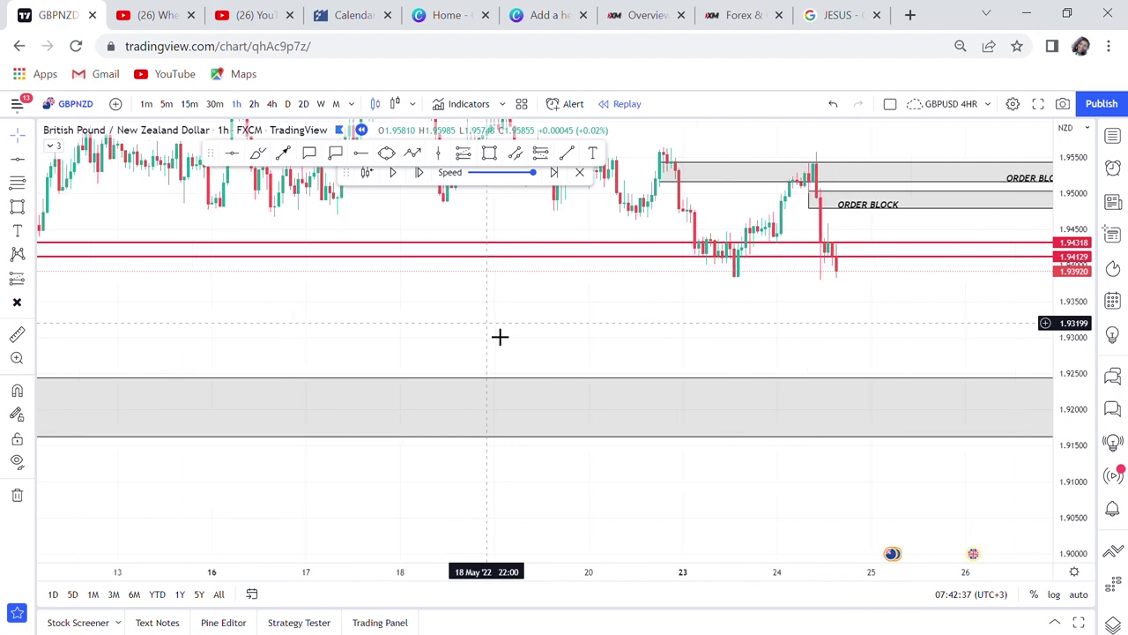
scroll(499, 336, down, 2)
drag(272, 323, 708, 326)
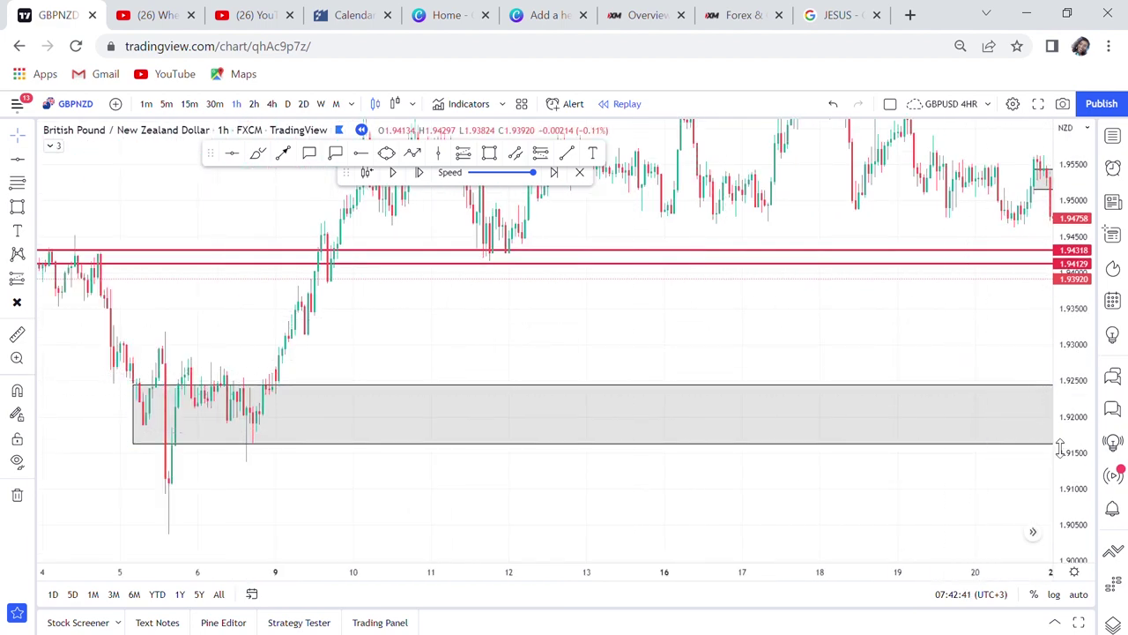
drag(1066, 458, 1058, 304)
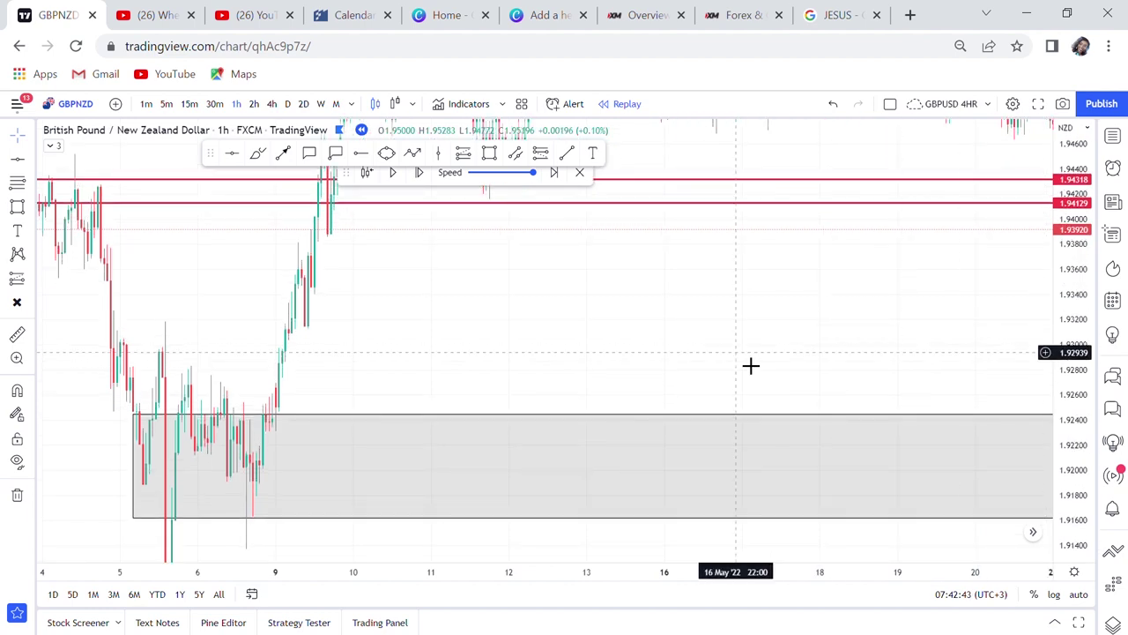
drag(685, 343, 731, 411)
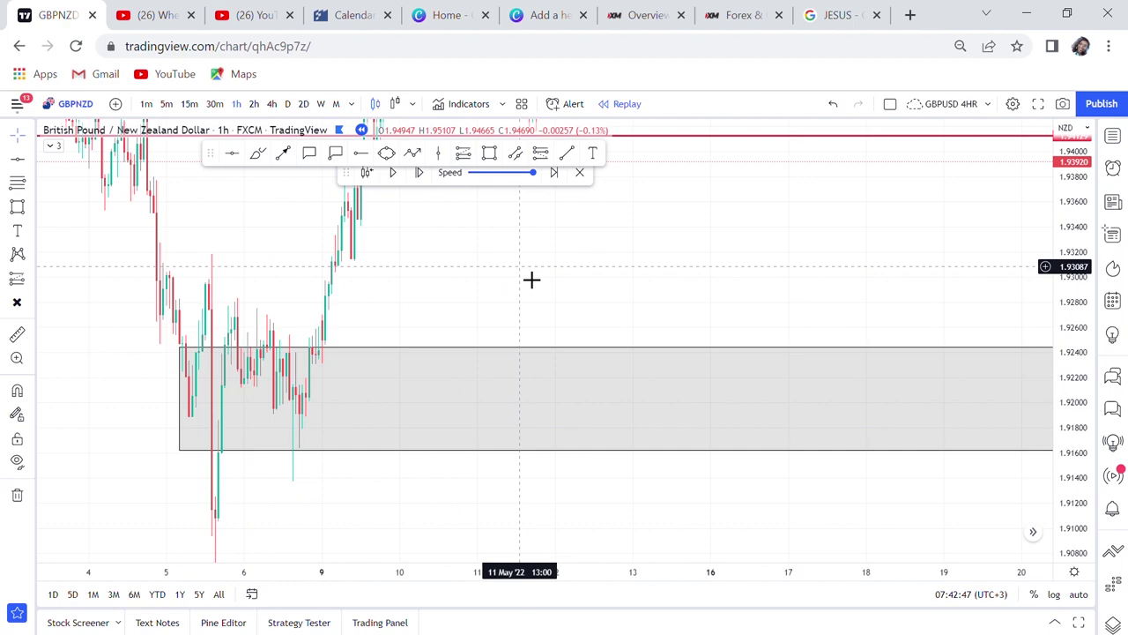
drag(552, 284, 661, 318)
scroll(661, 318, up, 2)
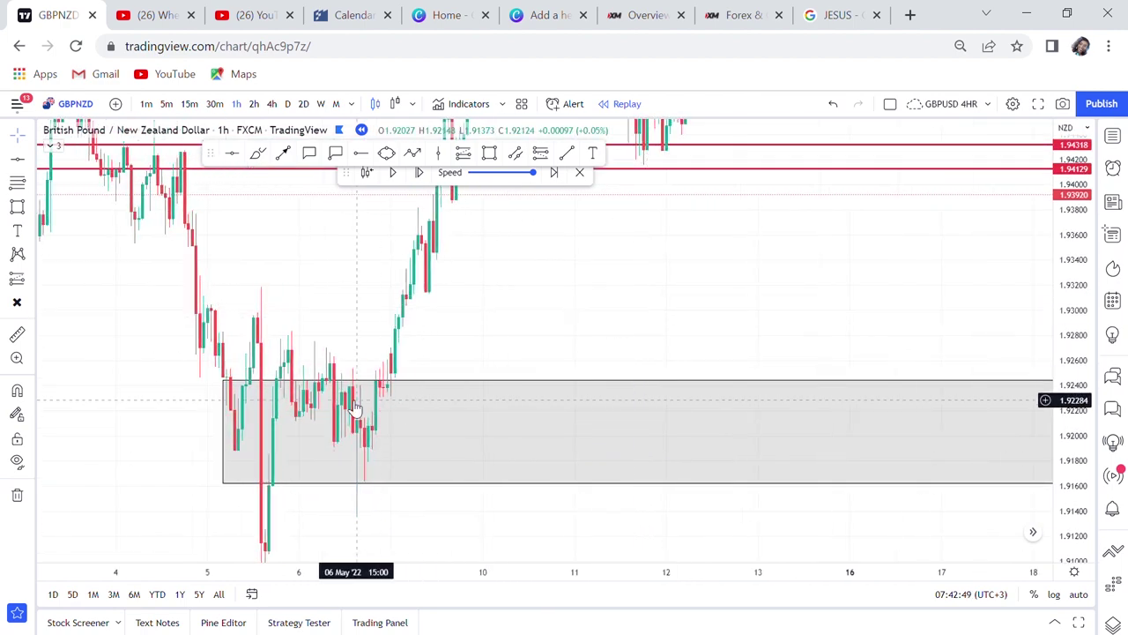
drag(514, 335, 503, 287)
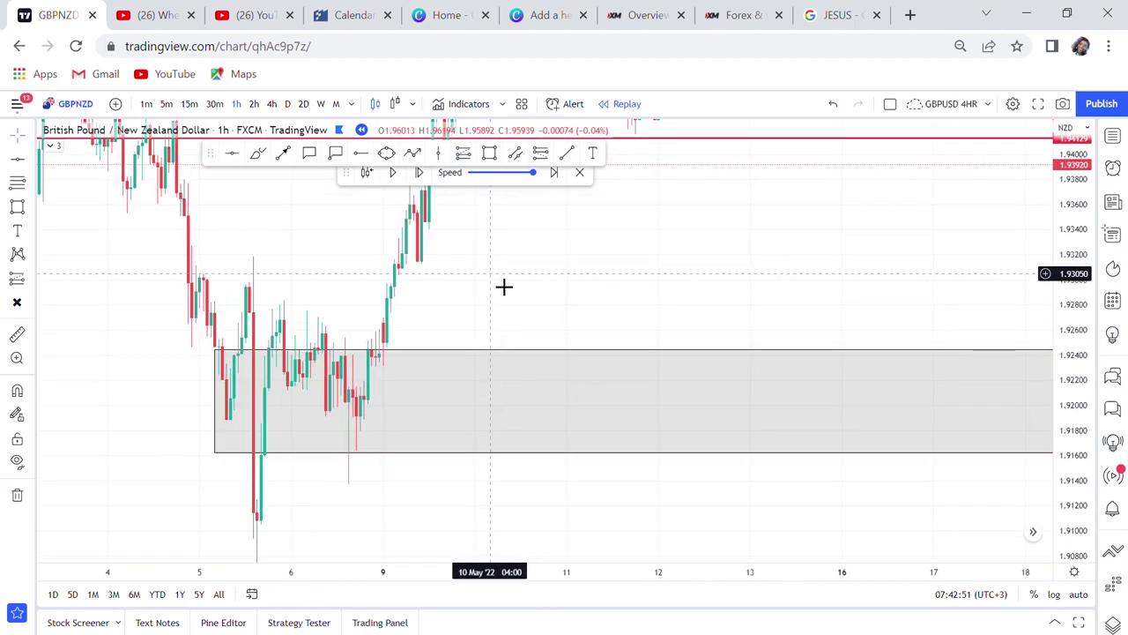
Step: Switch the chart to 15m and draw a horizontal line at 1.92833 along the late 5 May highs above the rectangle
click(189, 104)
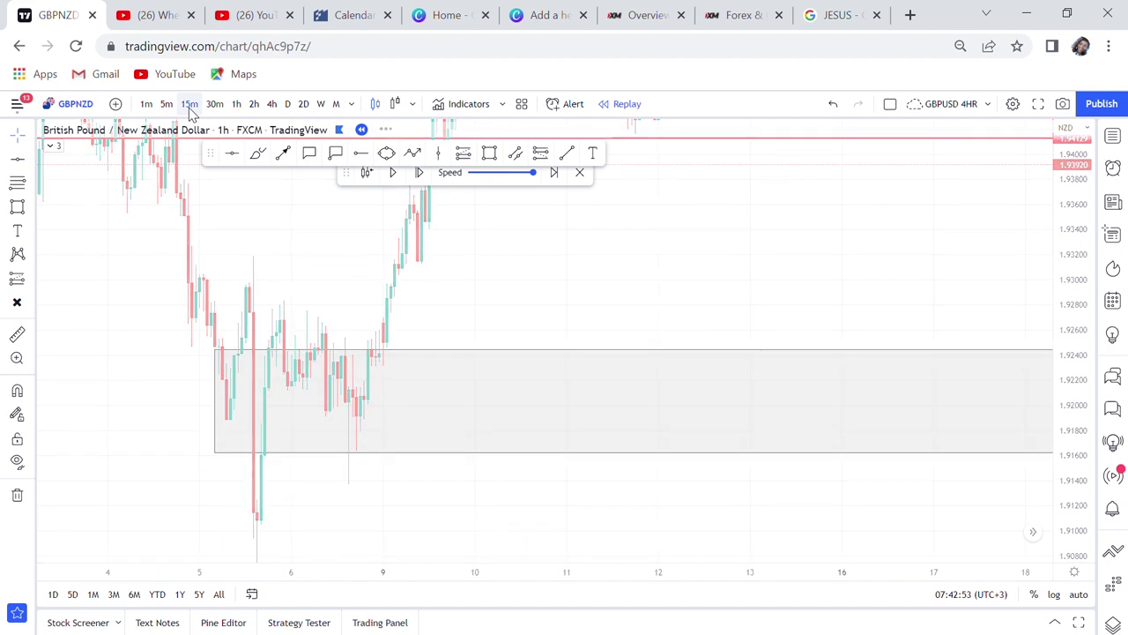
drag(135, 296, 799, 375)
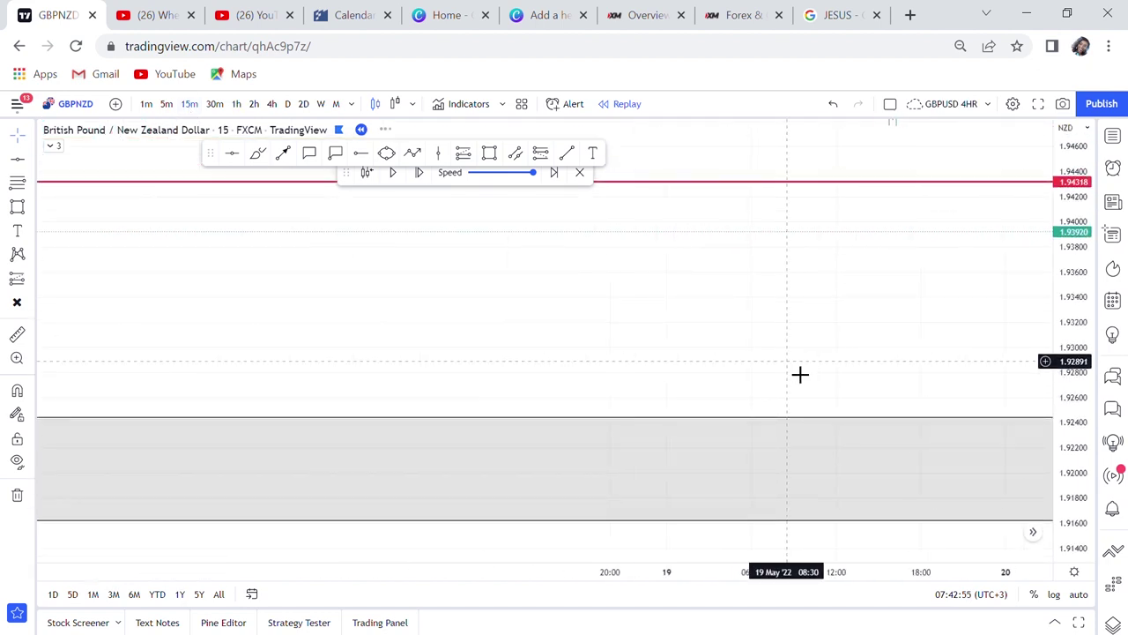
scroll(800, 375, down, 2)
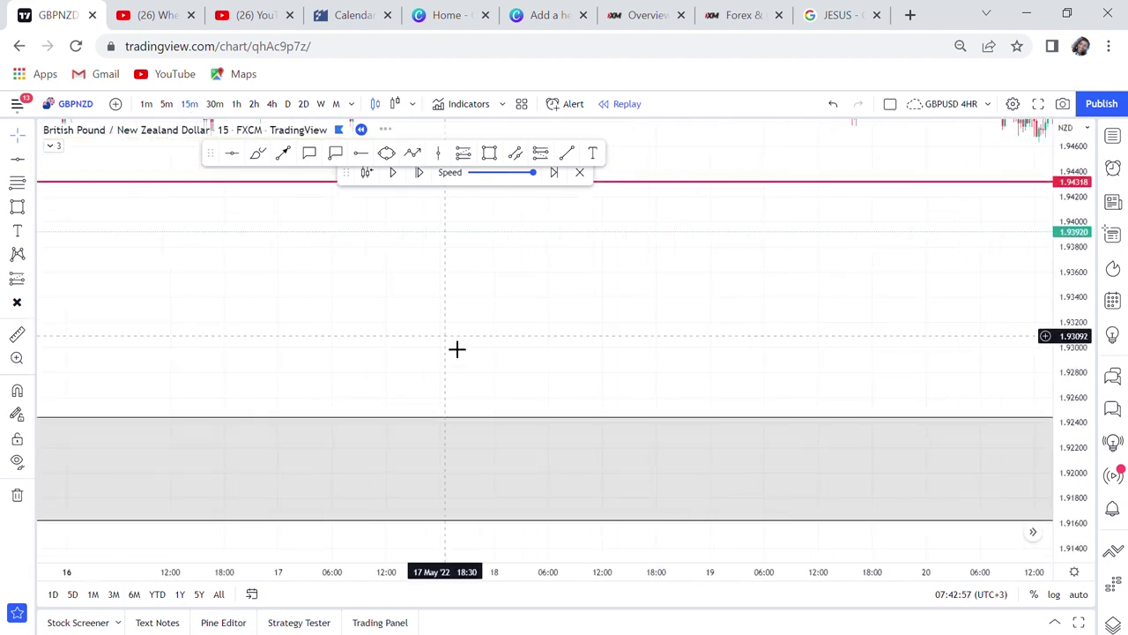
drag(456, 348, 928, 300)
scroll(308, 300, down, 1)
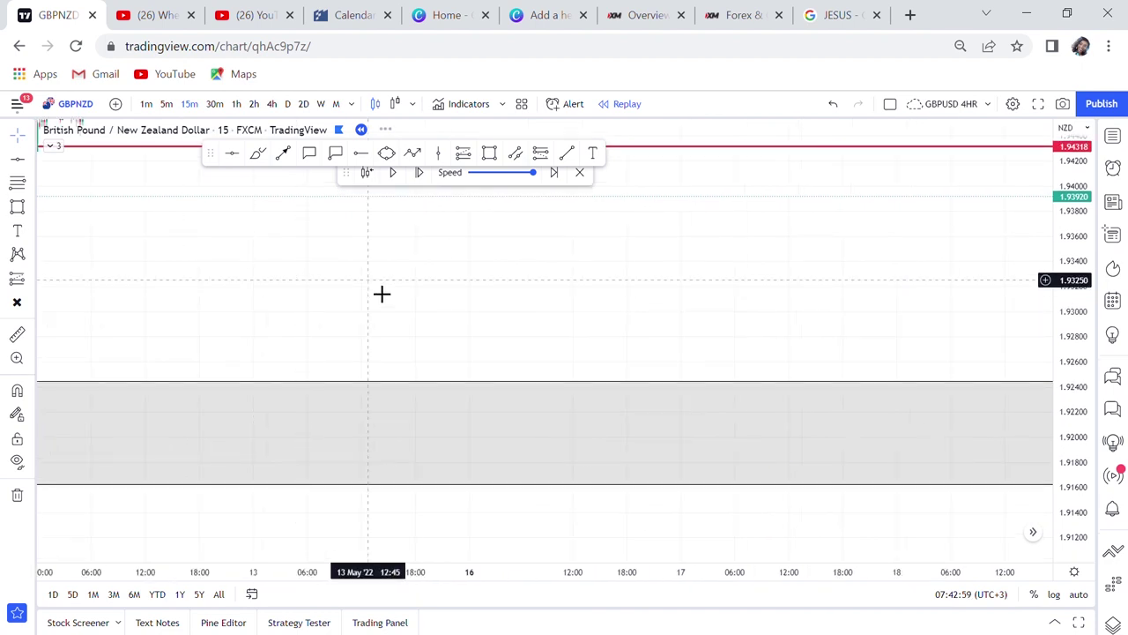
scroll(382, 294, up, 1)
drag(788, 300, 647, 307)
scroll(647, 307, down, 1)
scroll(647, 306, down, 4)
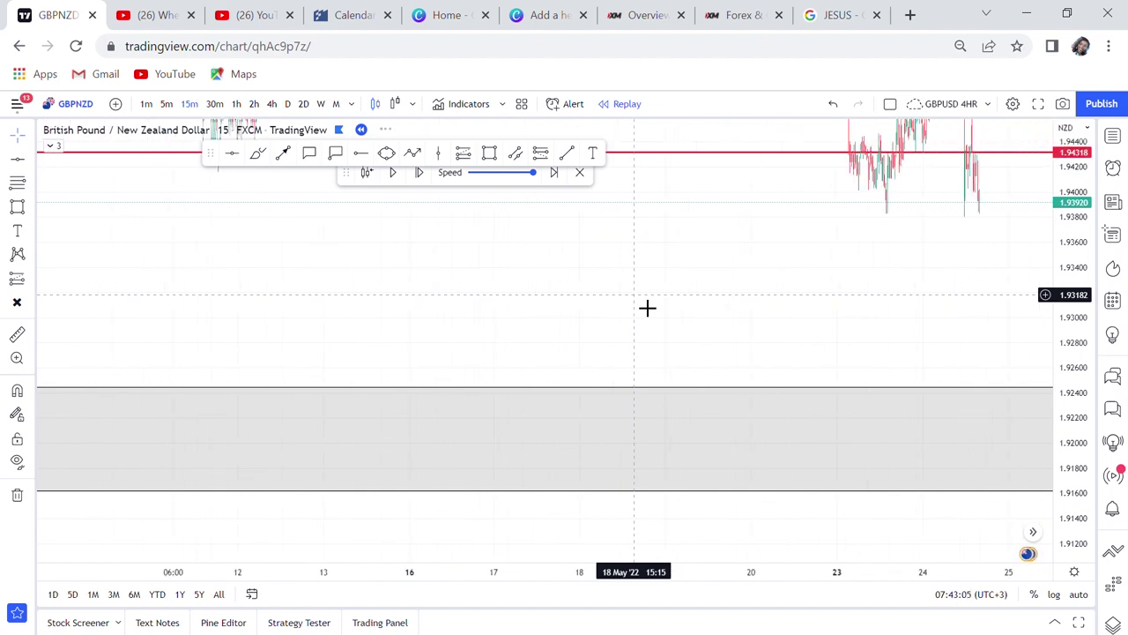
drag(197, 327, 706, 327)
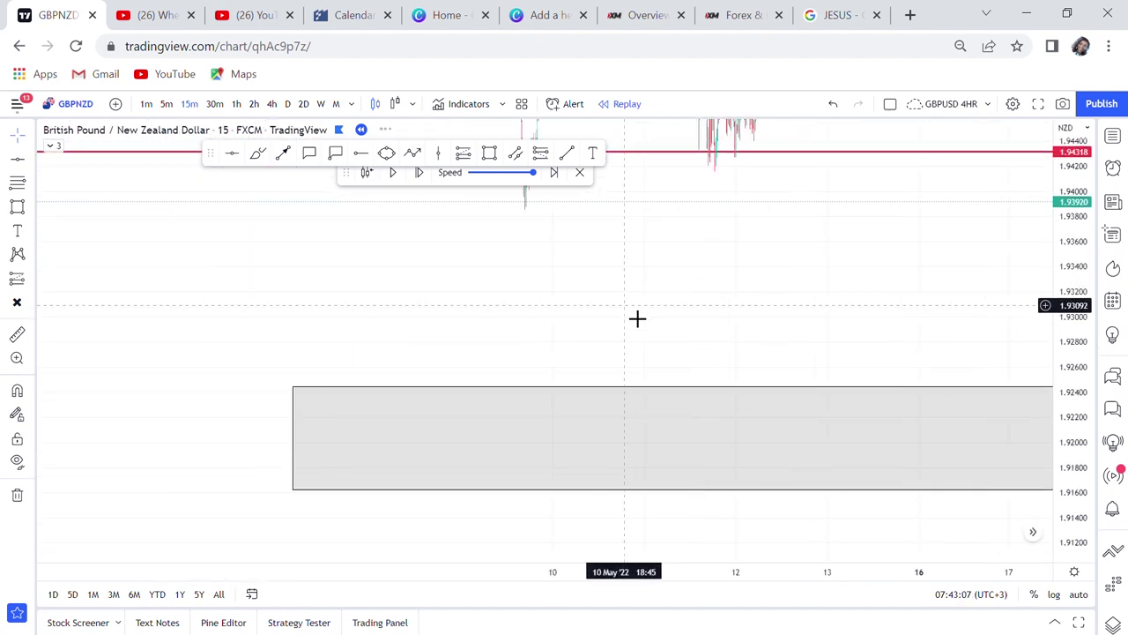
scroll(637, 318, up, 1)
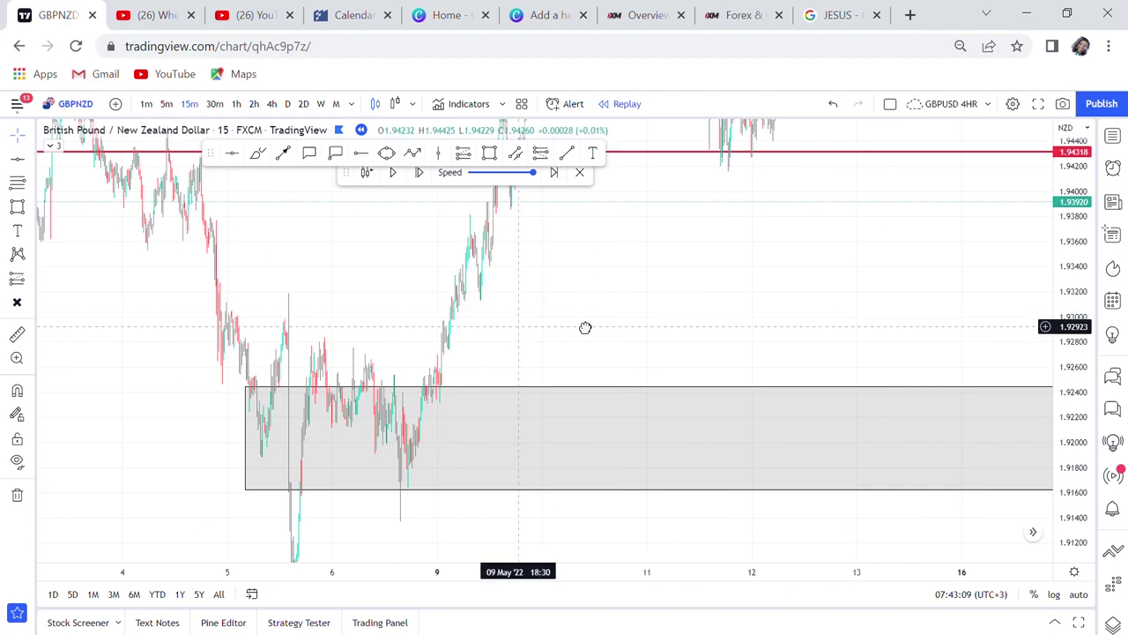
drag(531, 338, 698, 323)
scroll(698, 322, up, 3)
scroll(697, 322, up, 5)
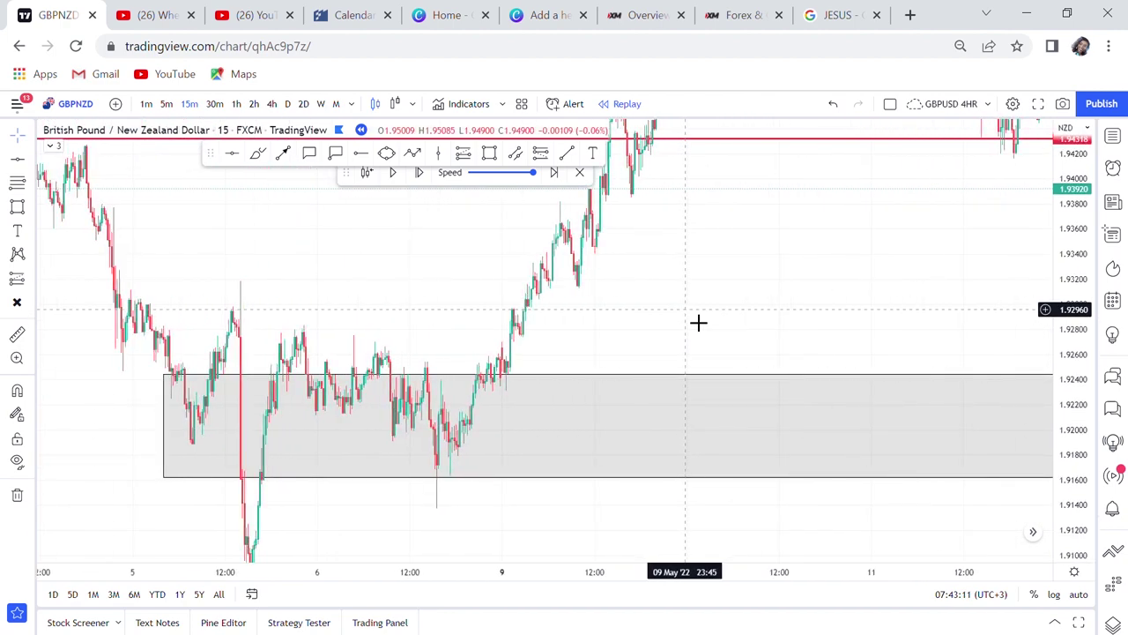
scroll(540, 341, up, 3)
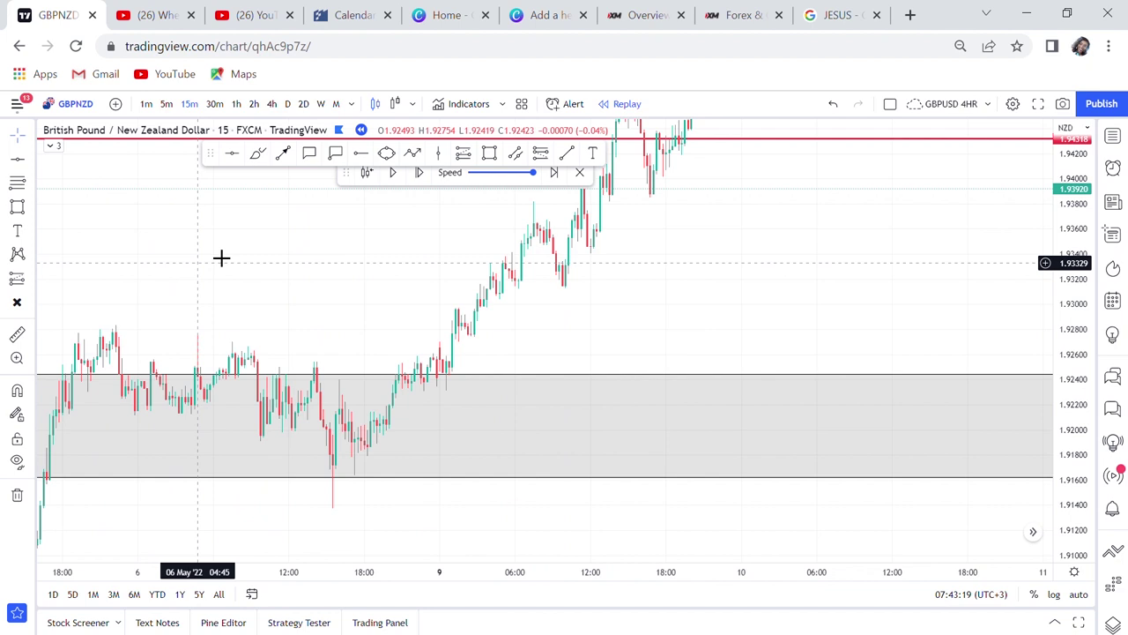
click(153, 338)
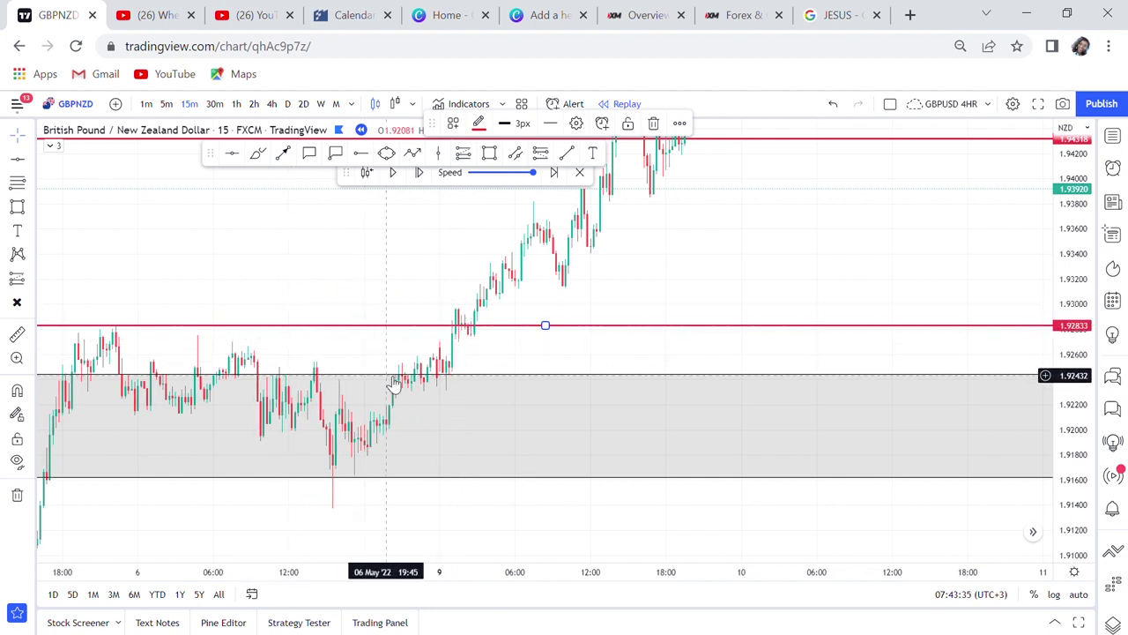
Step: Narrow the early May rectangle to span about 1.92556 to 1.9243 and move its start to 5 May 09:30
drag(380, 365, 526, 370)
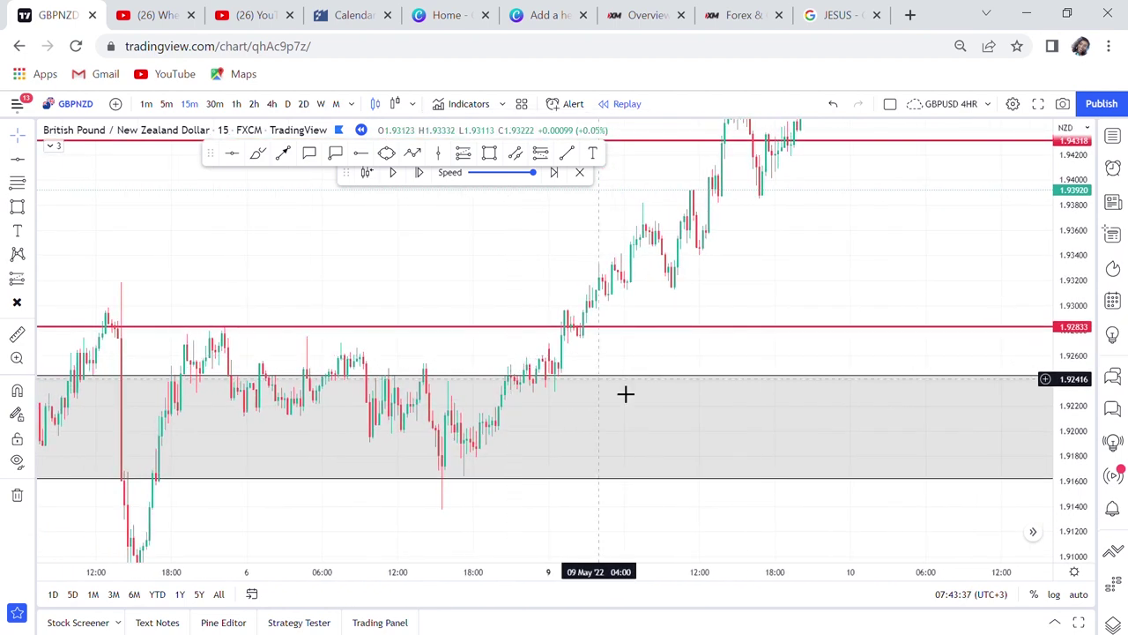
scroll(628, 397, up, 3)
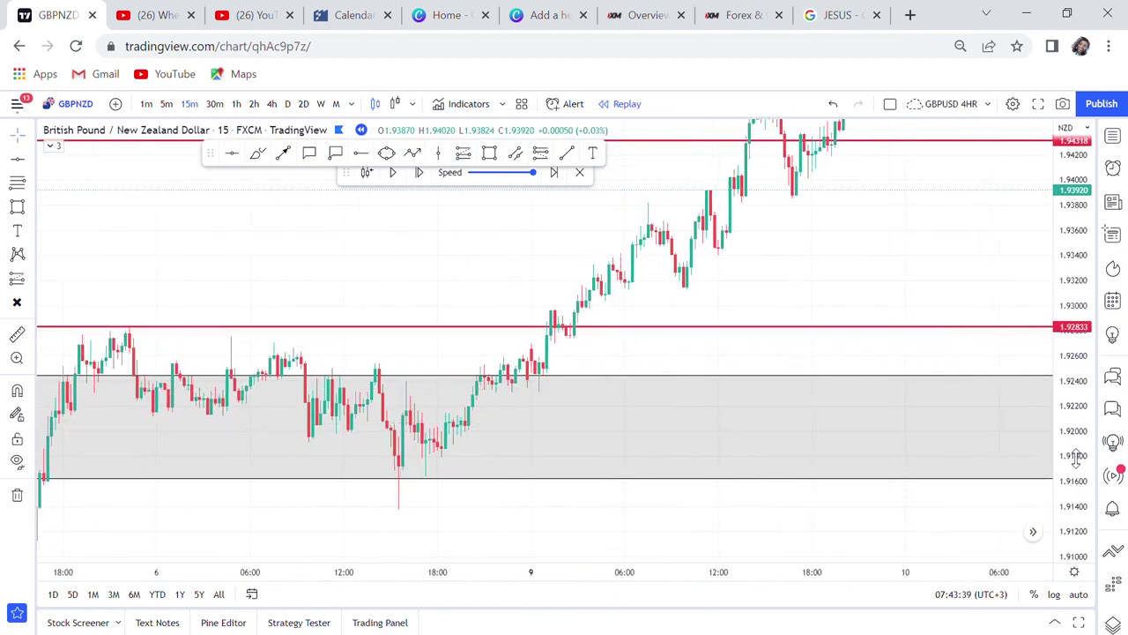
drag(1077, 414, 1077, 370)
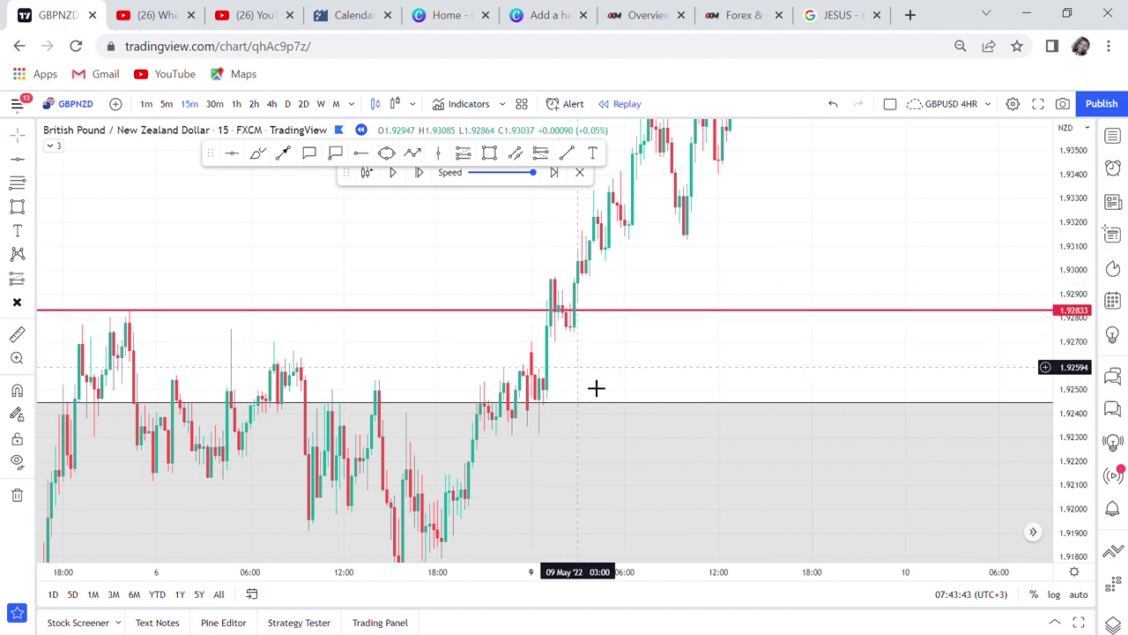
drag(588, 410, 615, 384)
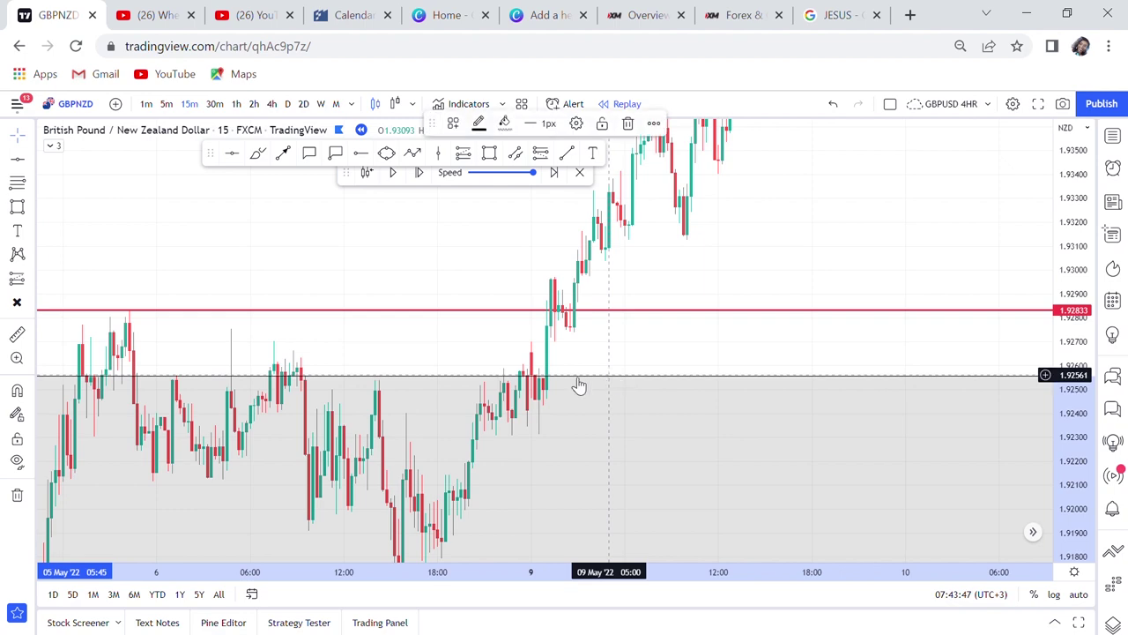
scroll(388, 365, down, 3)
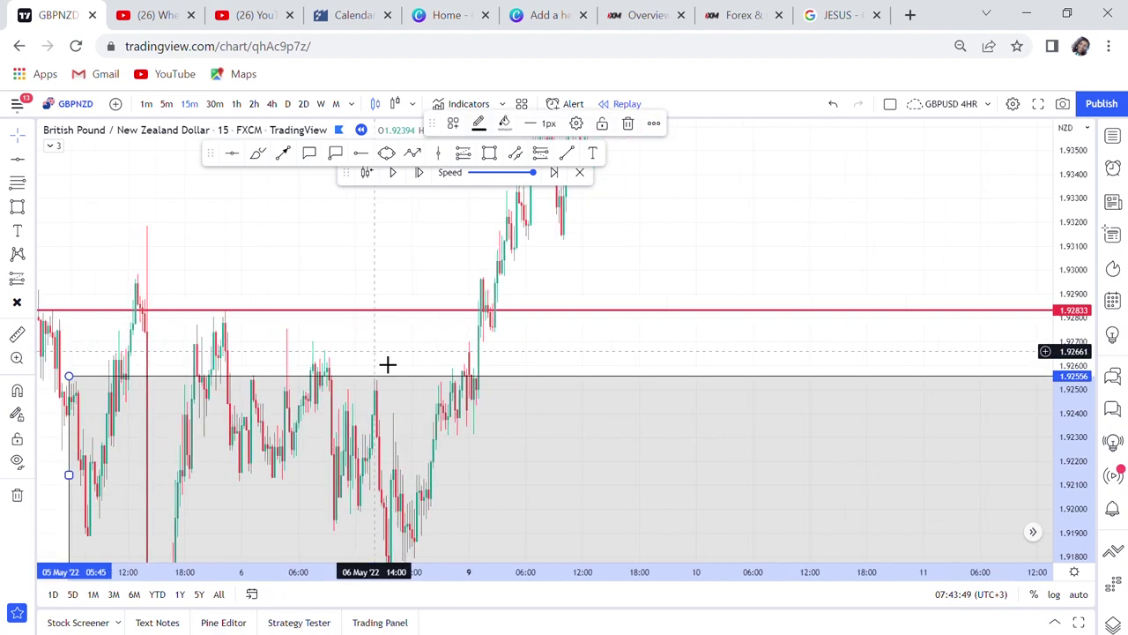
scroll(388, 365, down, 1)
drag(89, 503, 117, 407)
drag(117, 478, 155, 315)
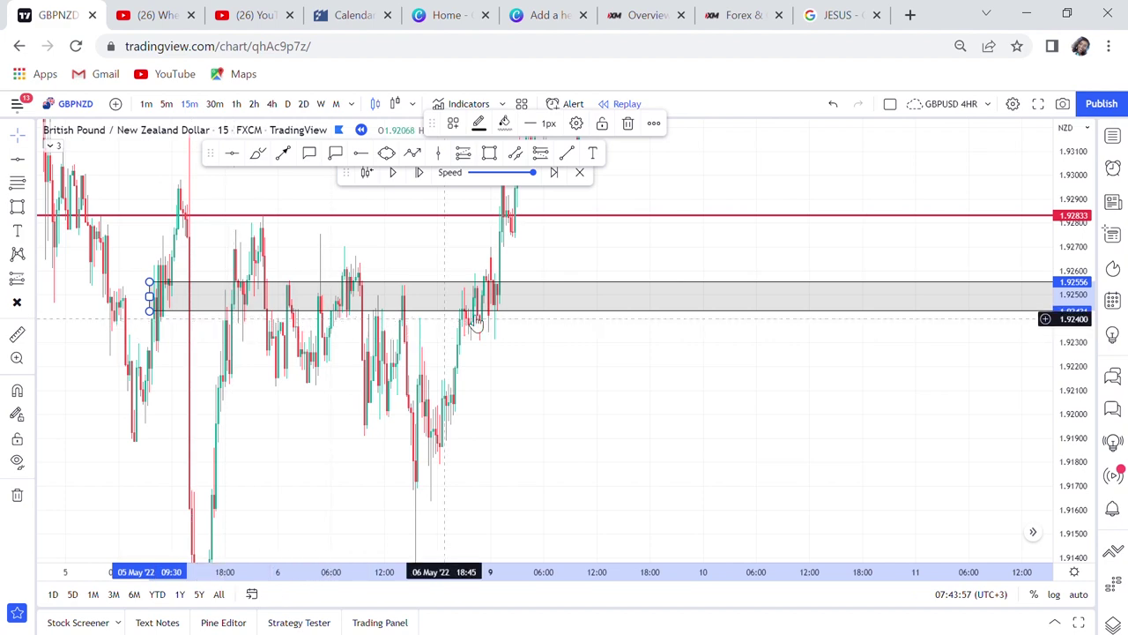
drag(718, 277, 473, 323)
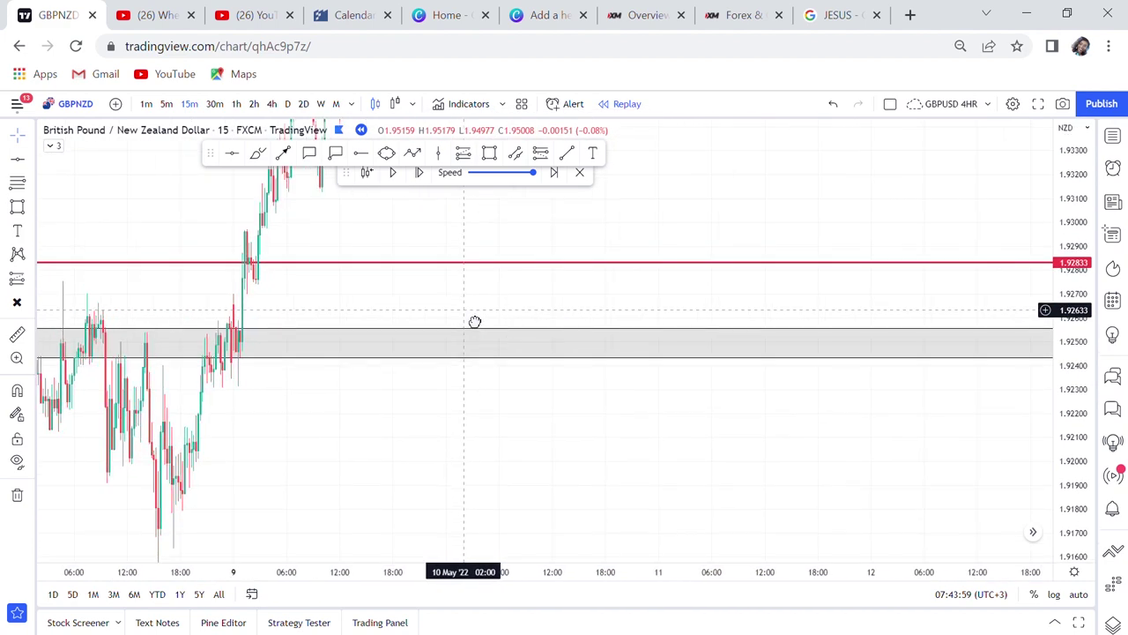
Step: Switch the chart to 4h and move the 1.92833 horizontal line down to 1.91038, near the late April lows
click(272, 103)
drag(785, 418, 419, 377)
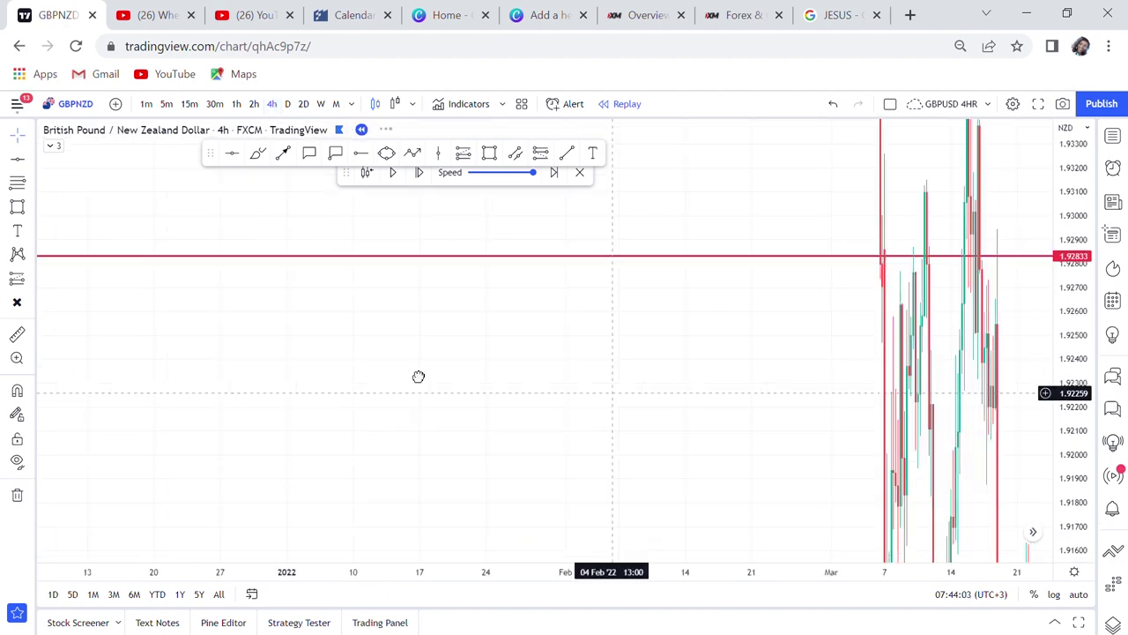
drag(973, 380, 696, 344)
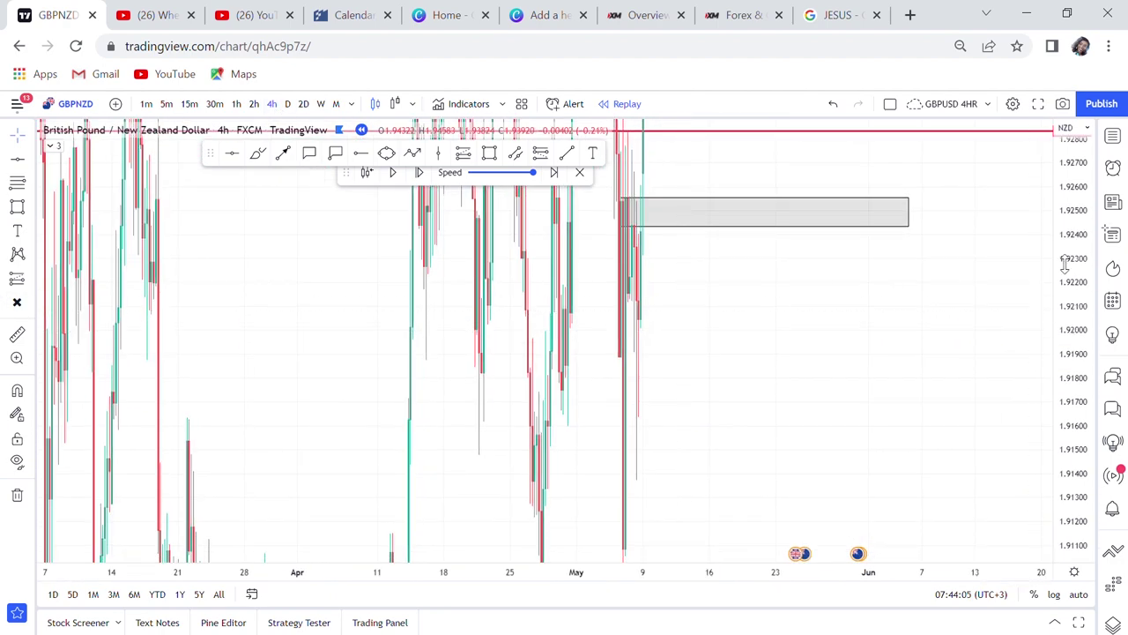
drag(1070, 225, 1035, 541)
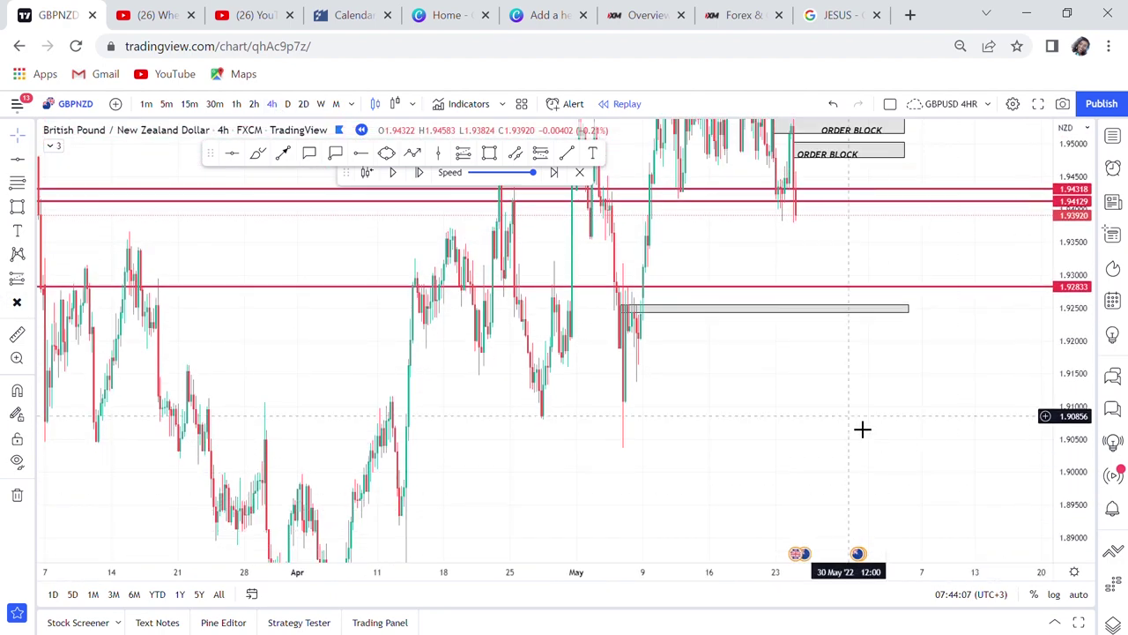
scroll(861, 428, up, 4)
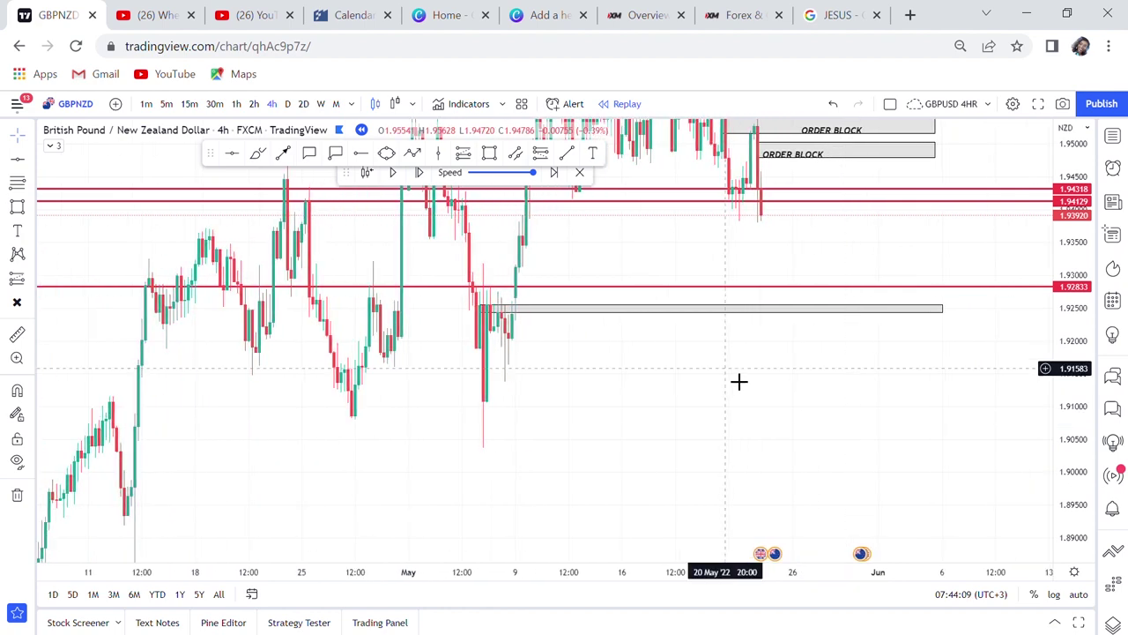
drag(738, 380, 626, 434)
drag(518, 319, 545, 401)
drag(575, 443, 607, 447)
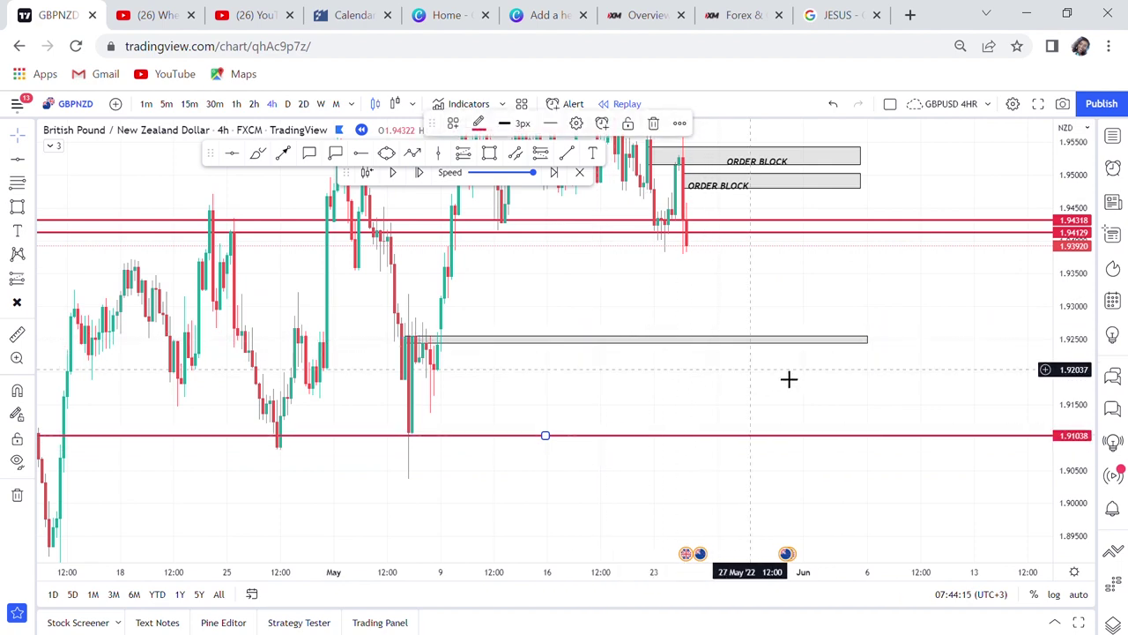
drag(811, 321, 849, 380)
scroll(848, 380, up, 3)
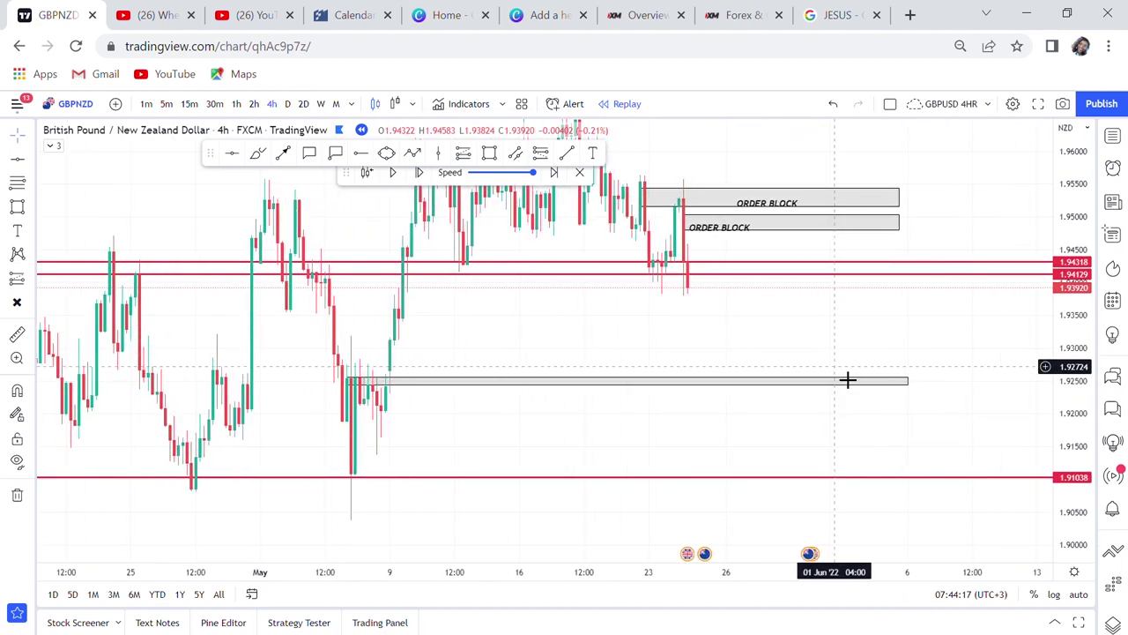
Step: Draw a path arrow from just below 1.94129 up to the lower order block and down to the early May rectangle
click(414, 155)
click(709, 277)
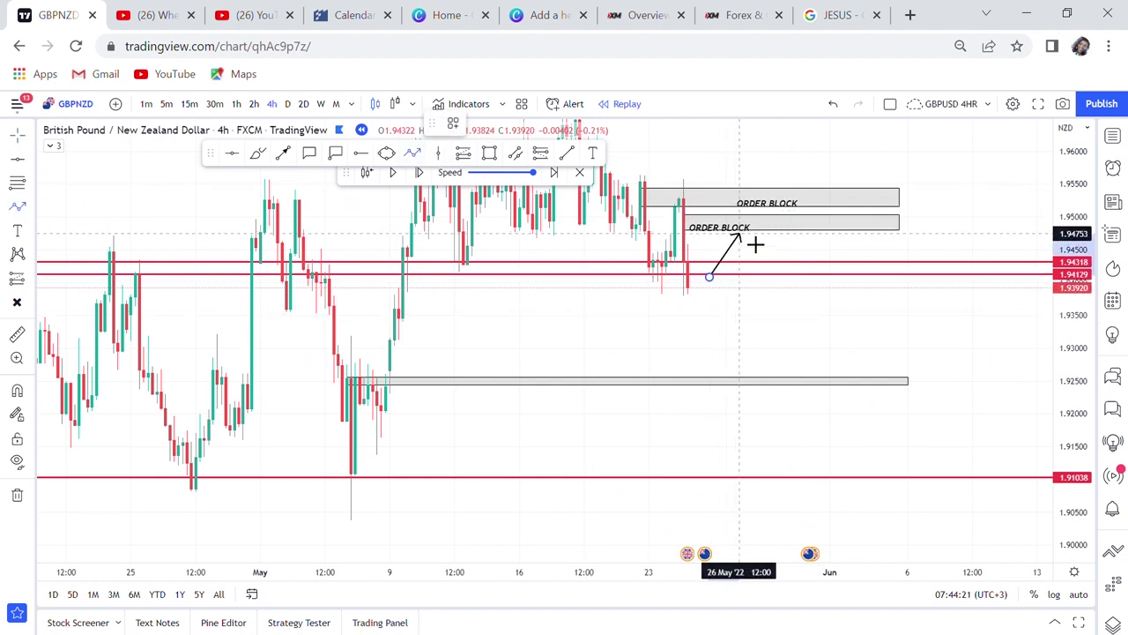
click(774, 381)
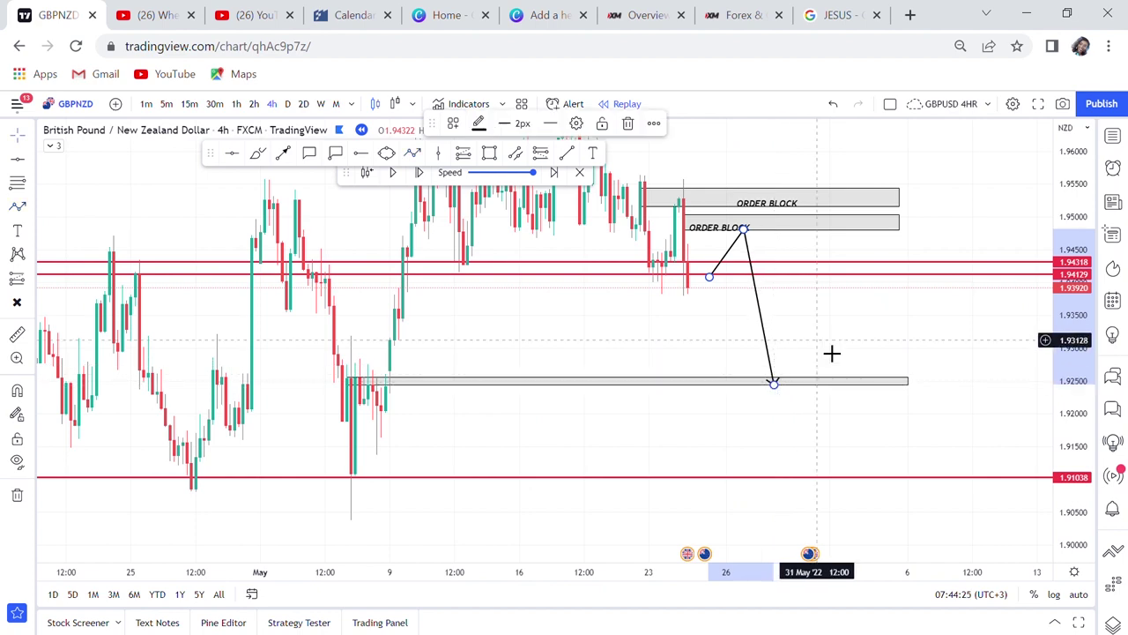
Step: Place a price label at 1.92623 by the path arrow's tip and a "tp 1" text above the early May rectangle
drag(831, 352, 688, 406)
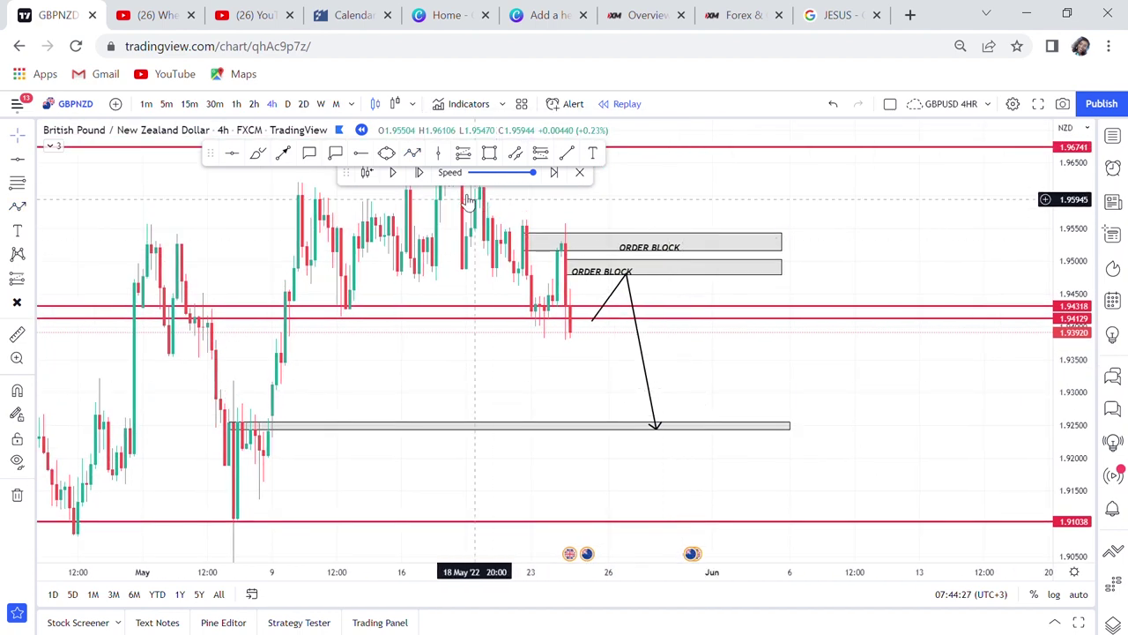
click(338, 155)
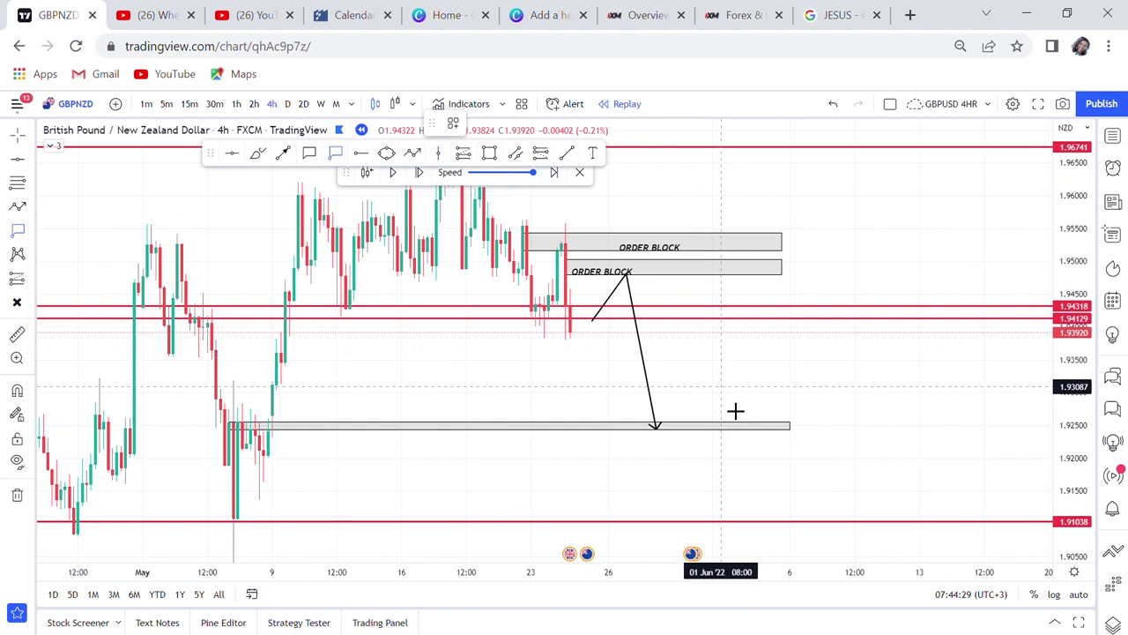
click(671, 415)
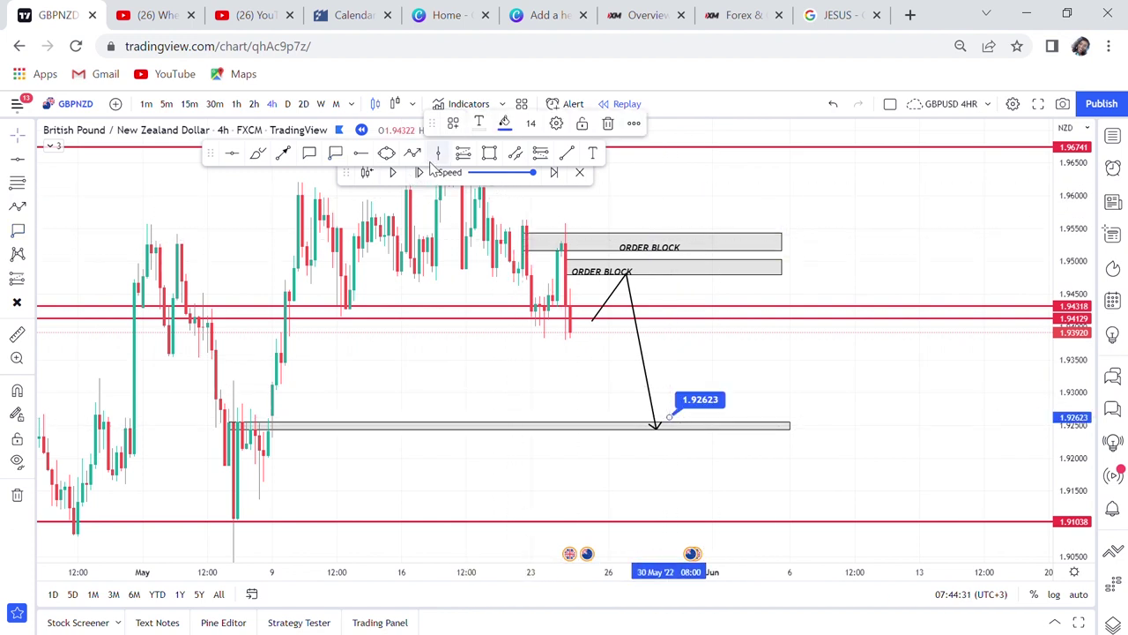
click(592, 153)
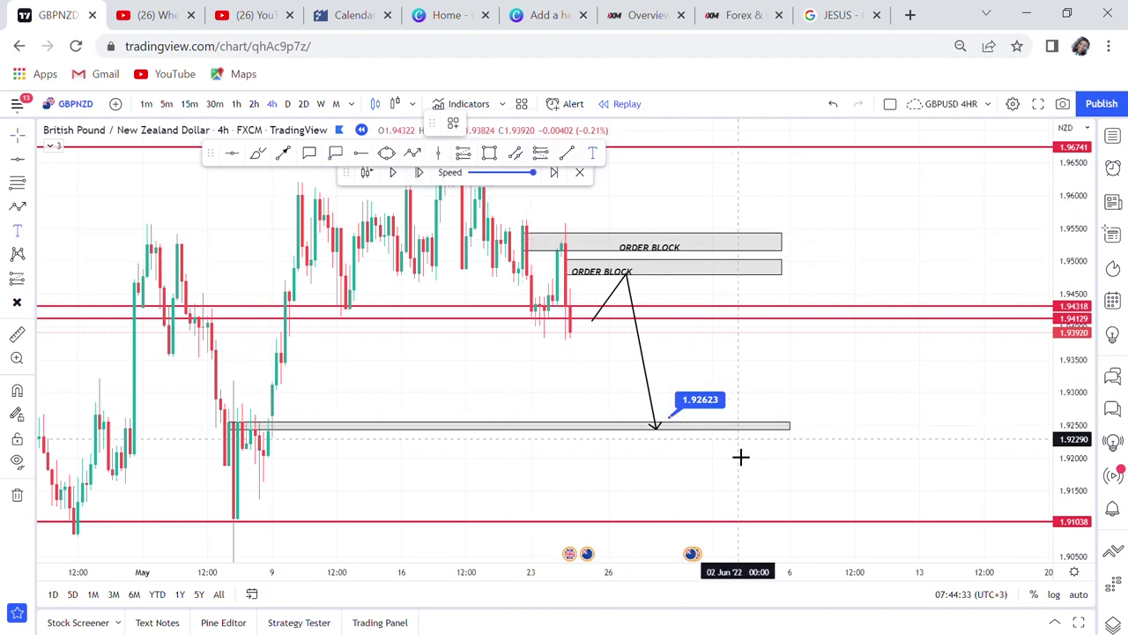
click(707, 457)
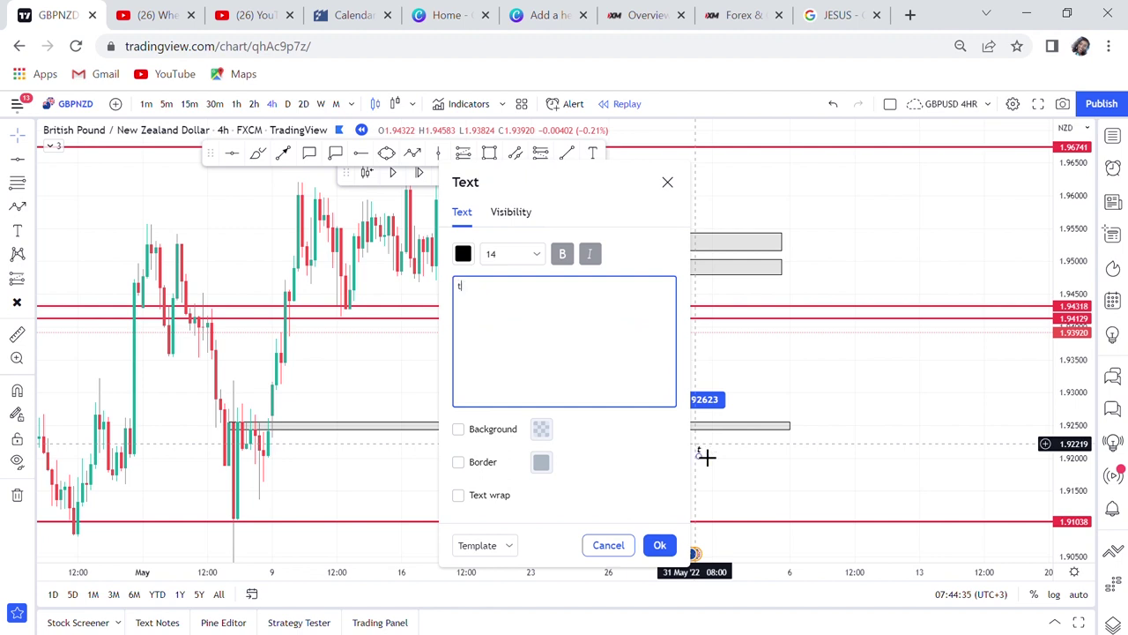
drag(786, 464, 696, 420)
Step: Add a callout reading "sell limit" that points to the path's peak in the lower order block, at about 1.94905
drag(782, 420, 834, 465)
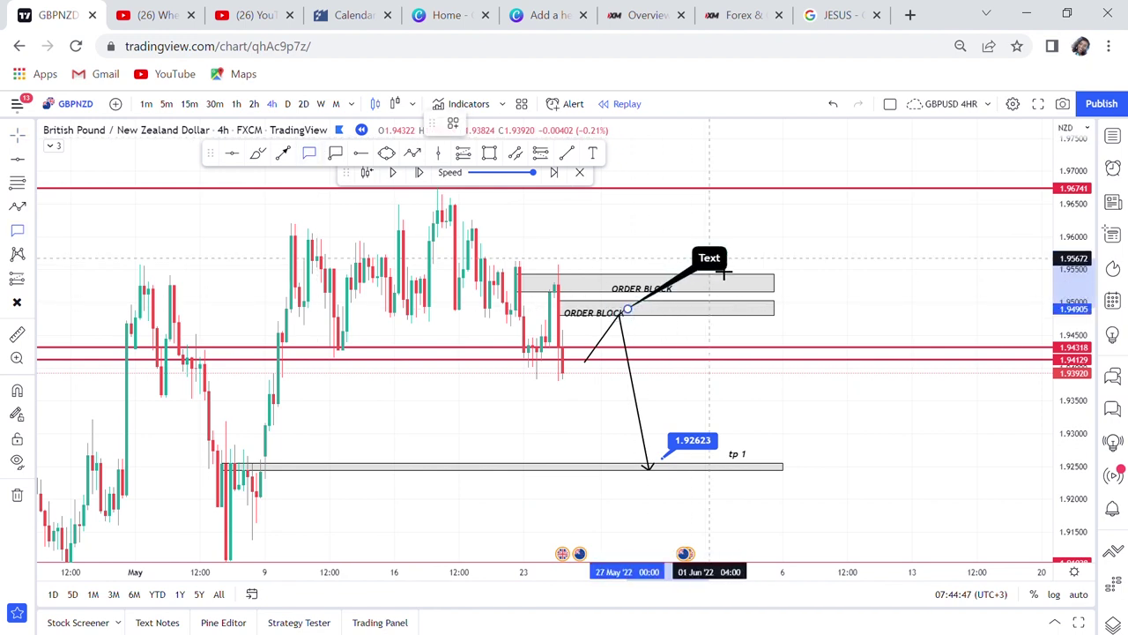
click(716, 336)
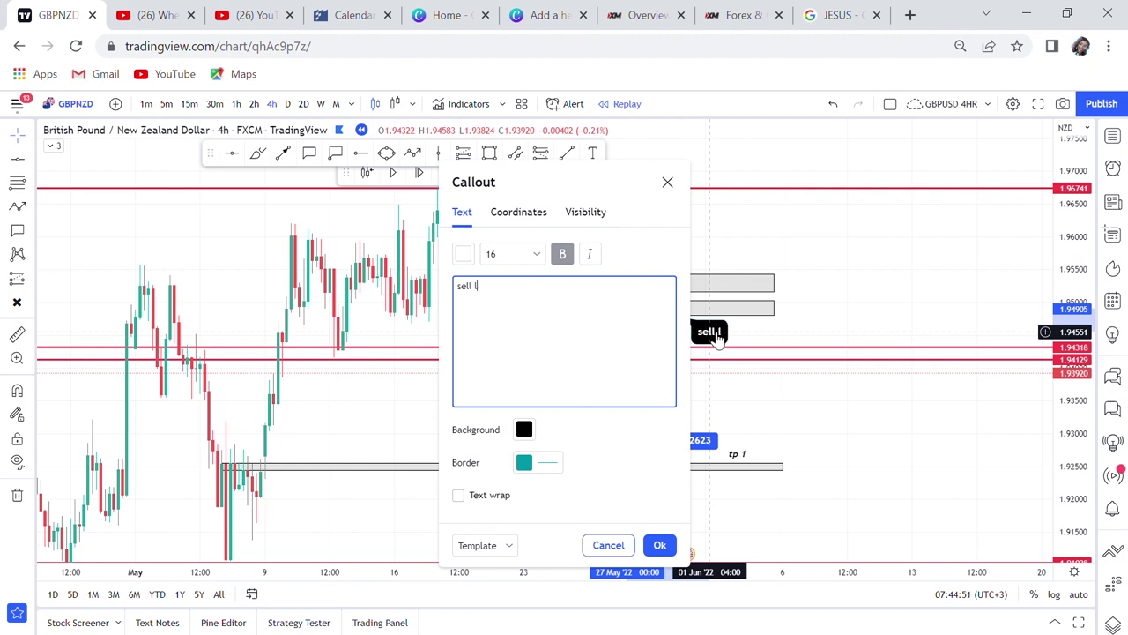
click(775, 388)
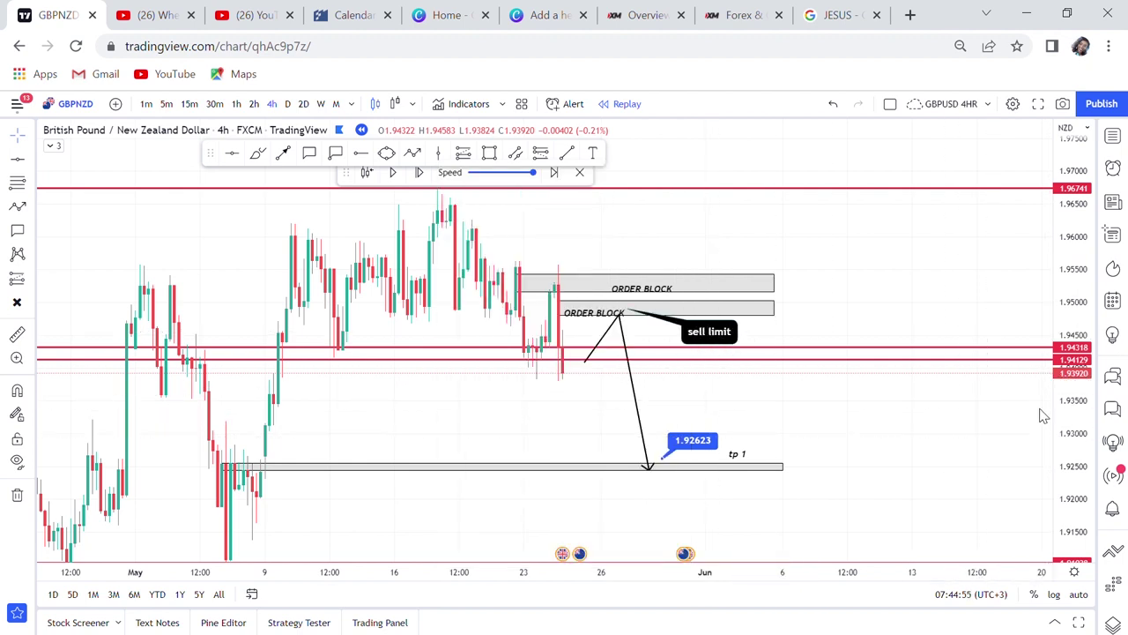
Step: Examine the projected trade on 4h, from the sell limit at the lower order block to the tp 1 target
drag(1055, 446, 1028, 330)
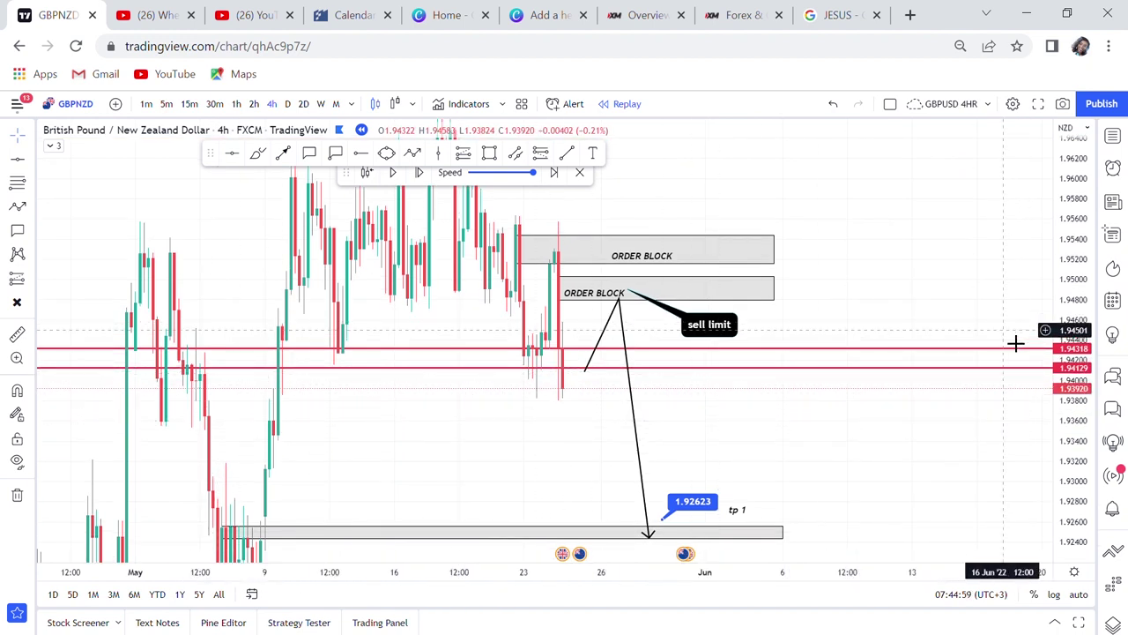
drag(1062, 318, 1037, 424)
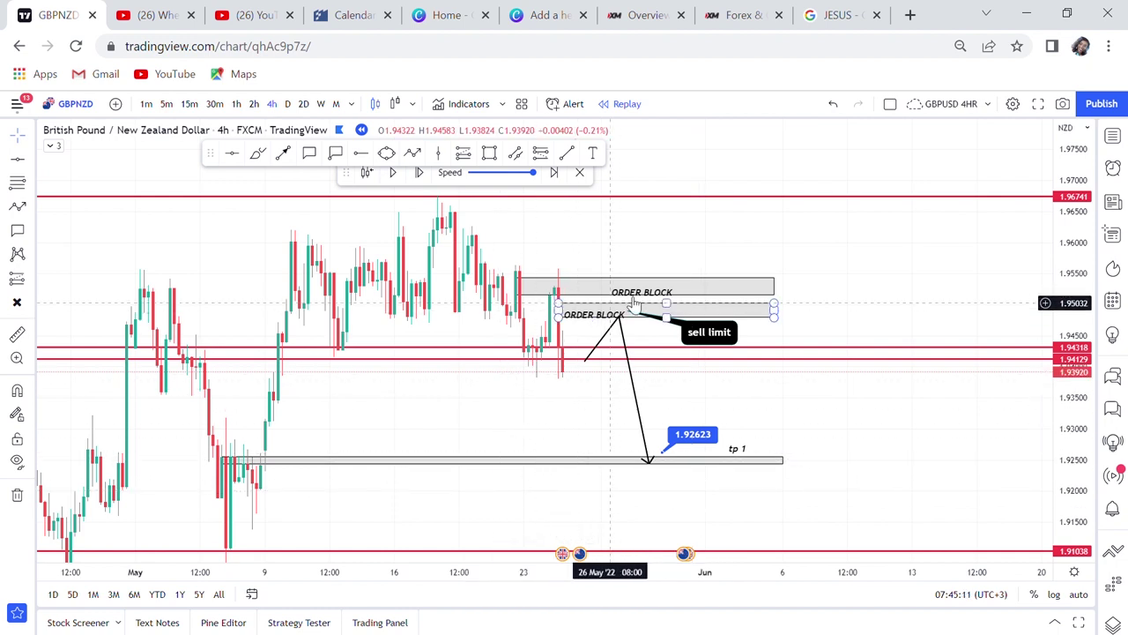
scroll(634, 303, up, 3)
scroll(635, 303, up, 1)
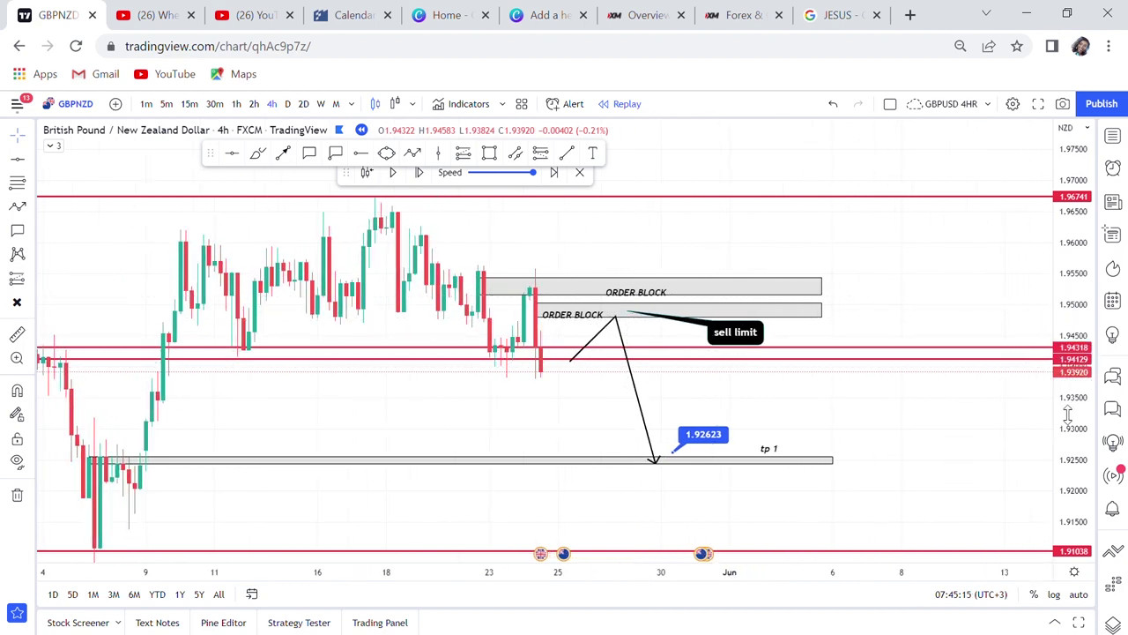
drag(1067, 414, 1045, 346)
drag(912, 458, 965, 433)
scroll(965, 433, up, 3)
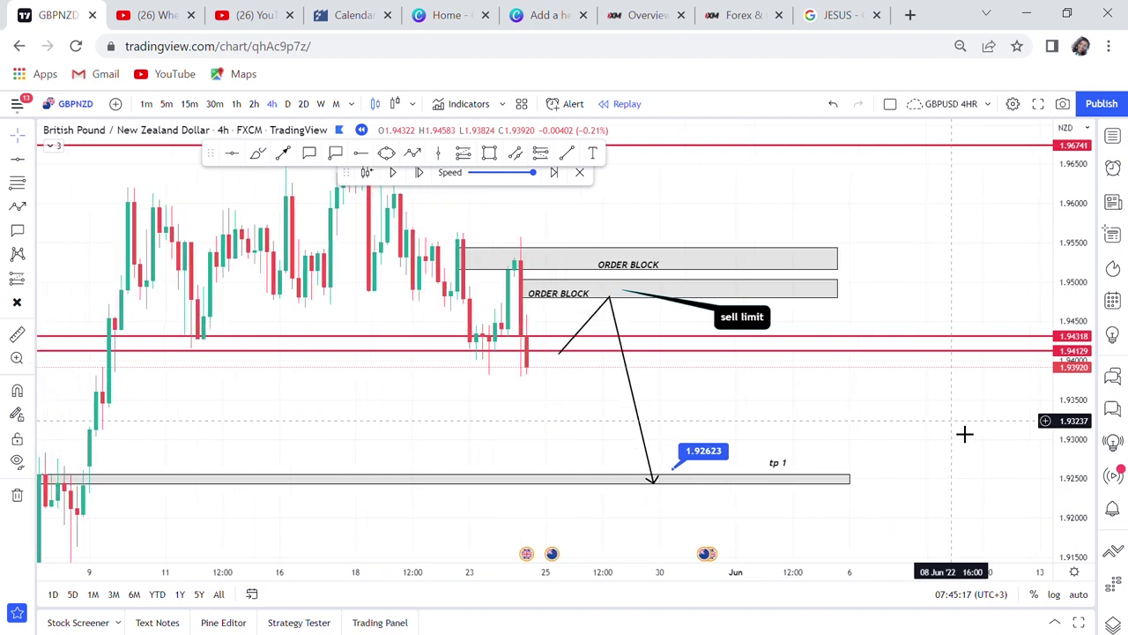
drag(796, 453, 856, 428)
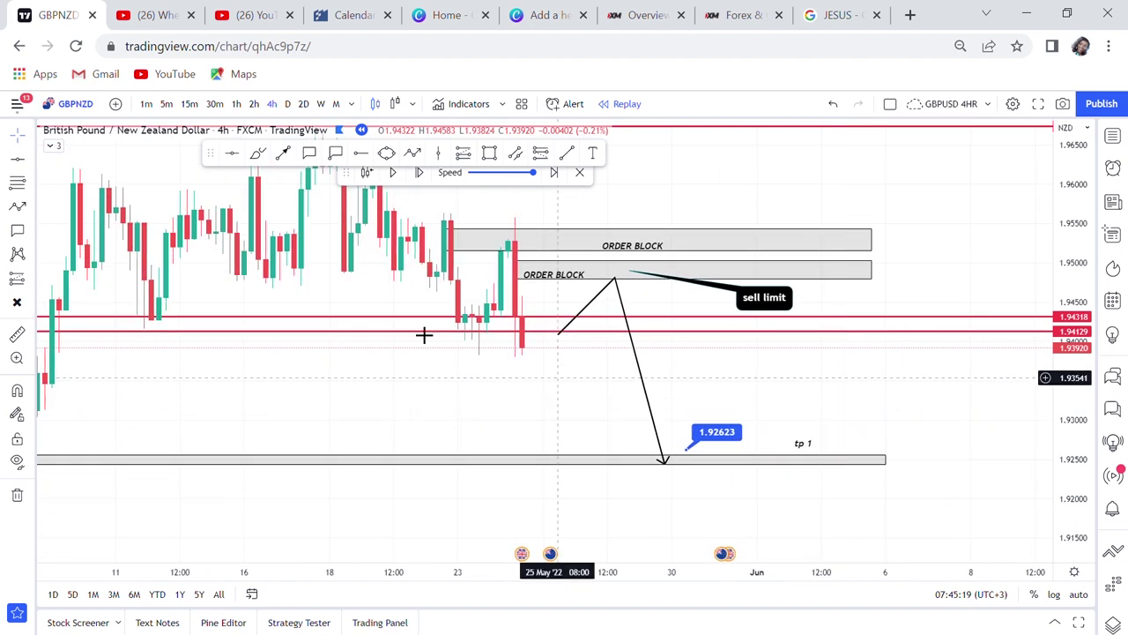
Step: Switch the chart to 15m and replay the candles after the 24 May drop at a medium replay speed
click(189, 104)
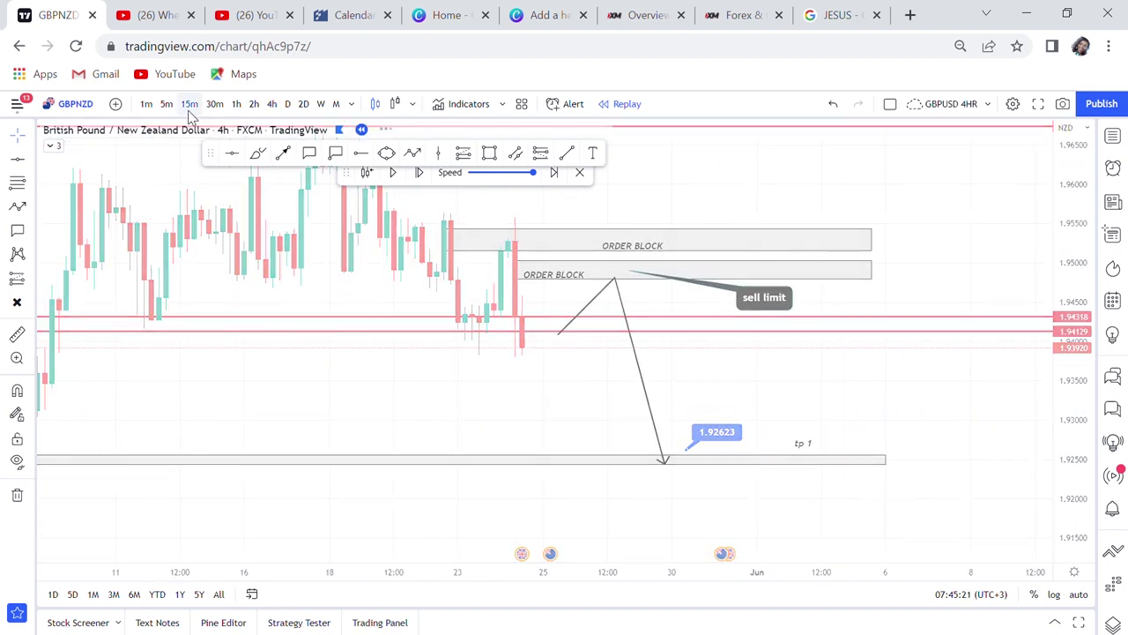
scroll(500, 319, down, 3)
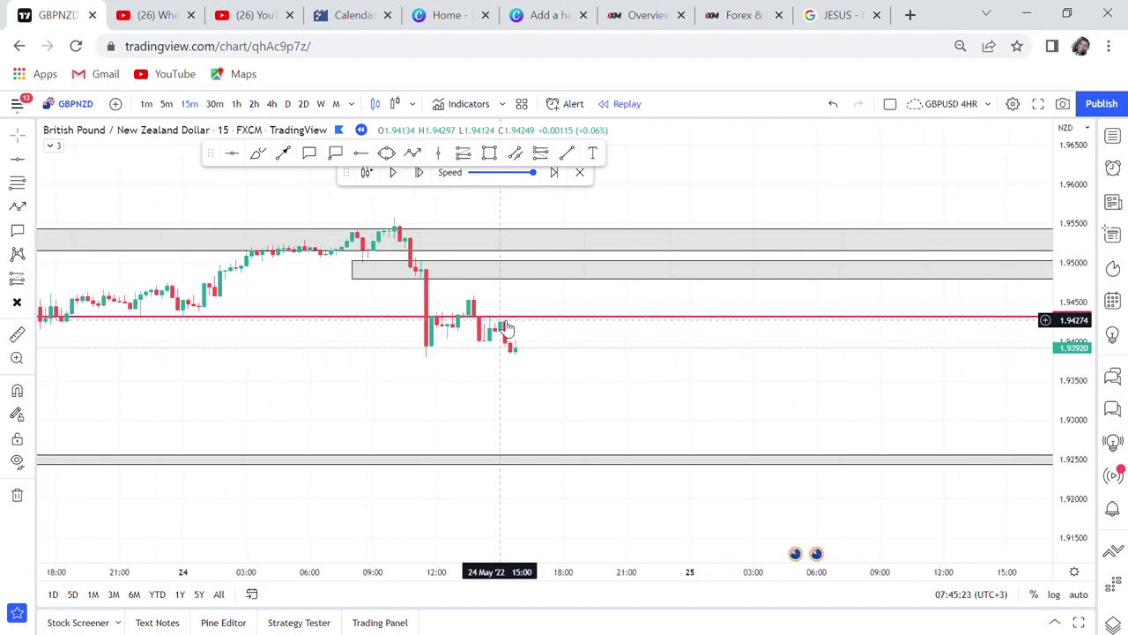
drag(1073, 429, 1072, 396)
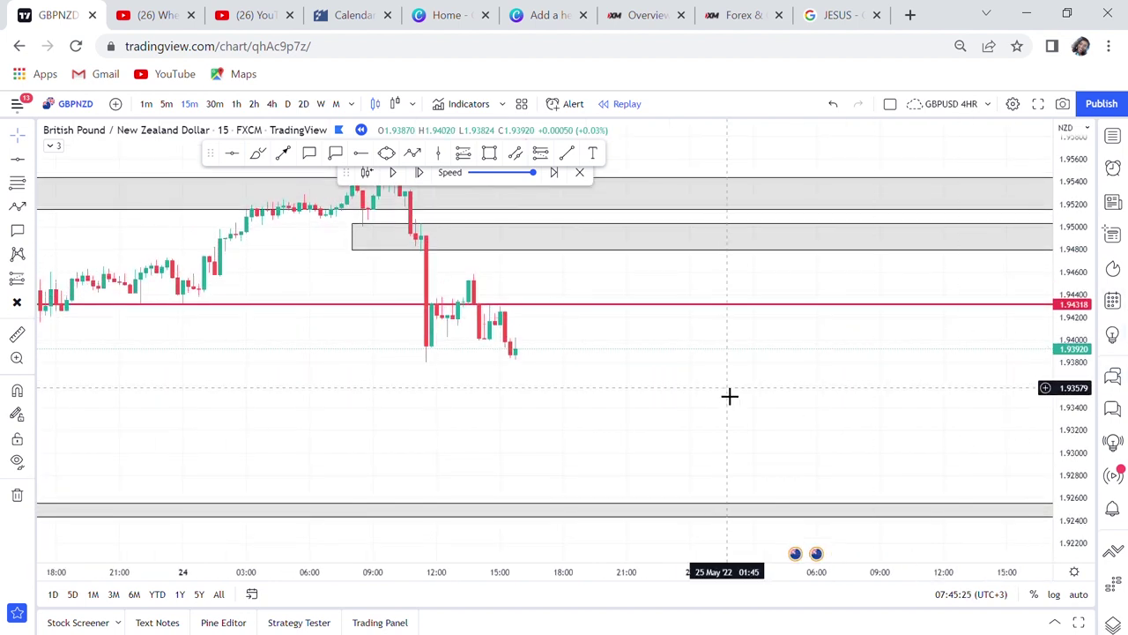
drag(667, 478, 776, 459)
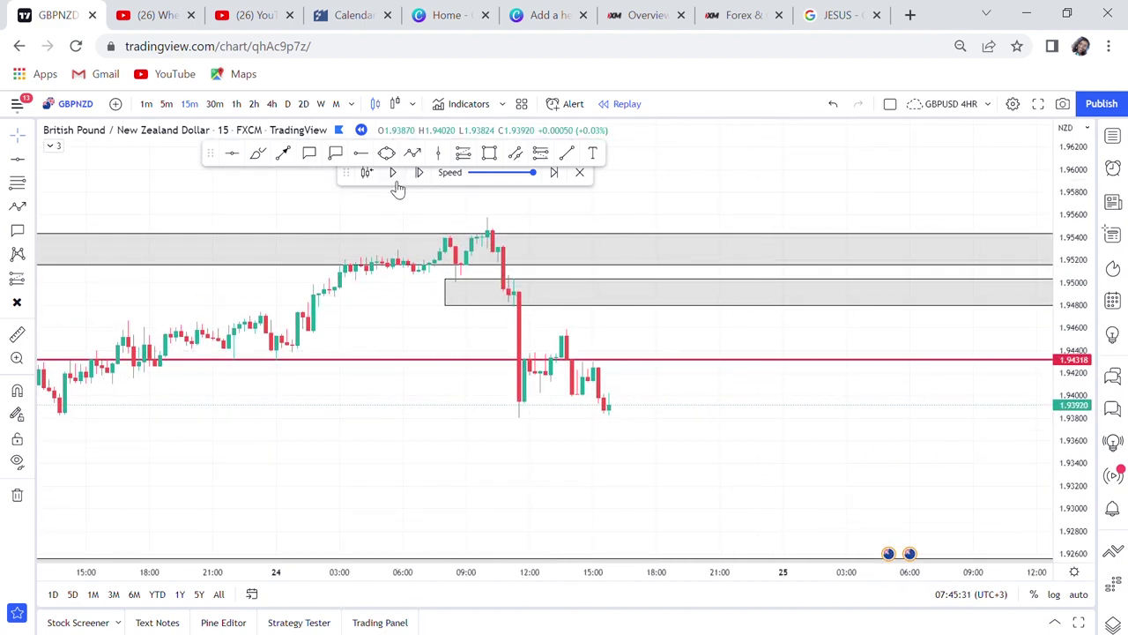
drag(535, 172, 506, 174)
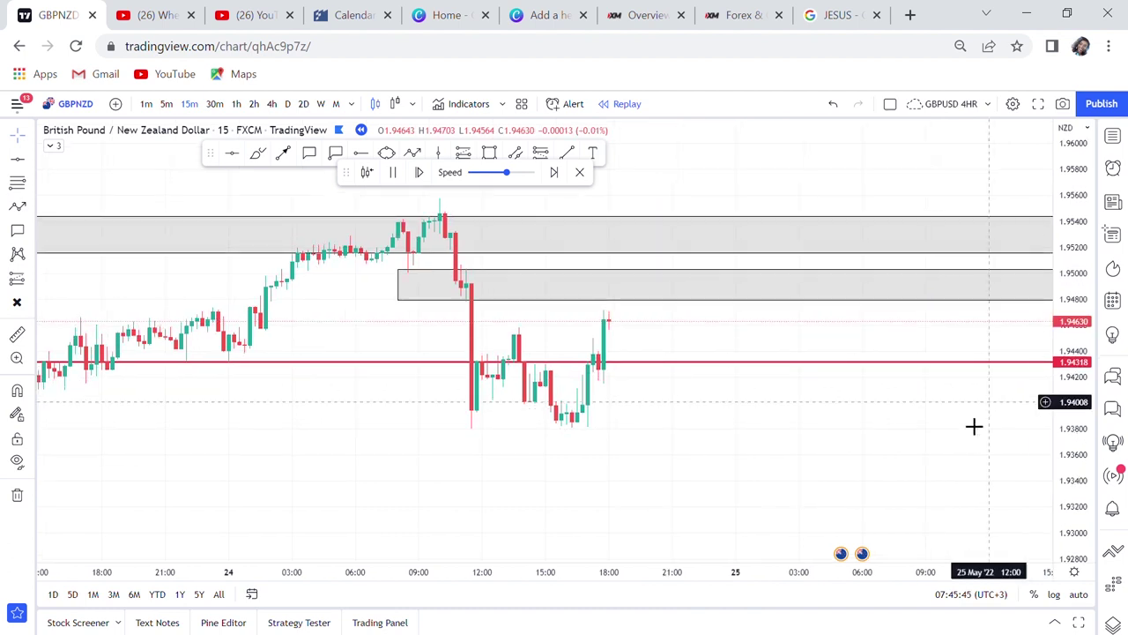
drag(841, 441, 728, 440)
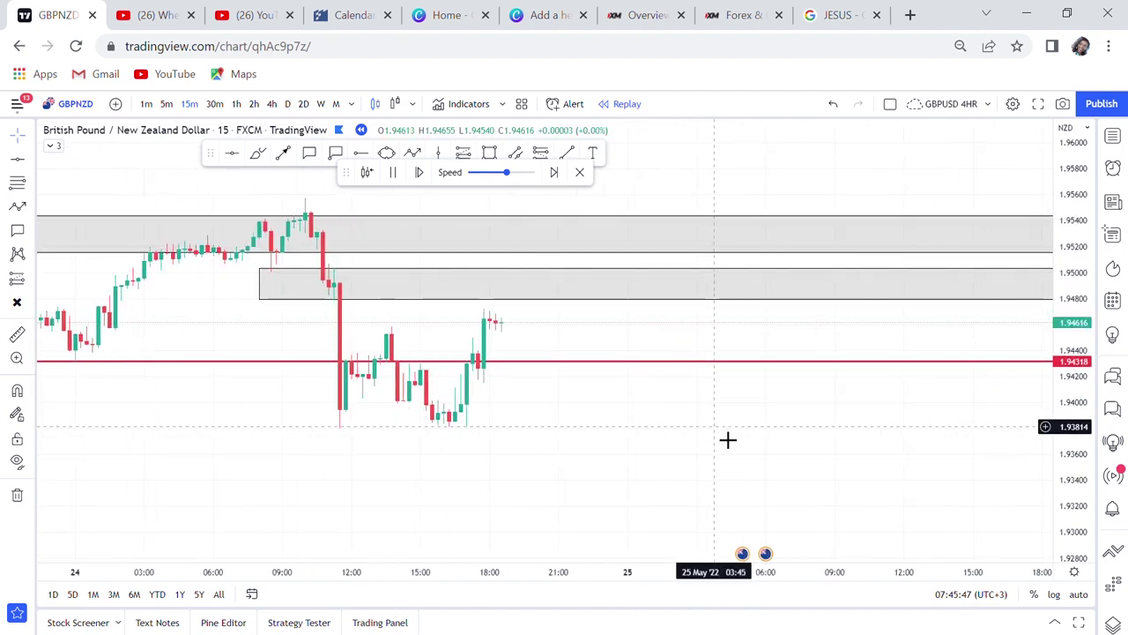
drag(1067, 432, 1040, 231)
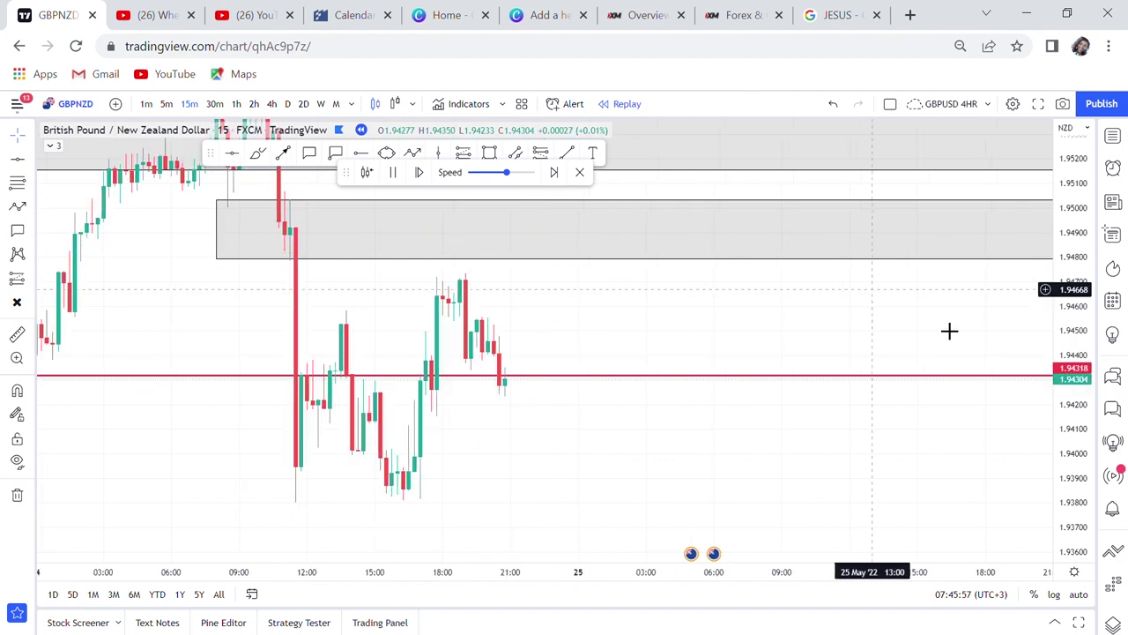
Step: Speed up the 15m replay and pause it after the sharp 25 May drop from the lower order block
drag(1065, 269, 1067, 328)
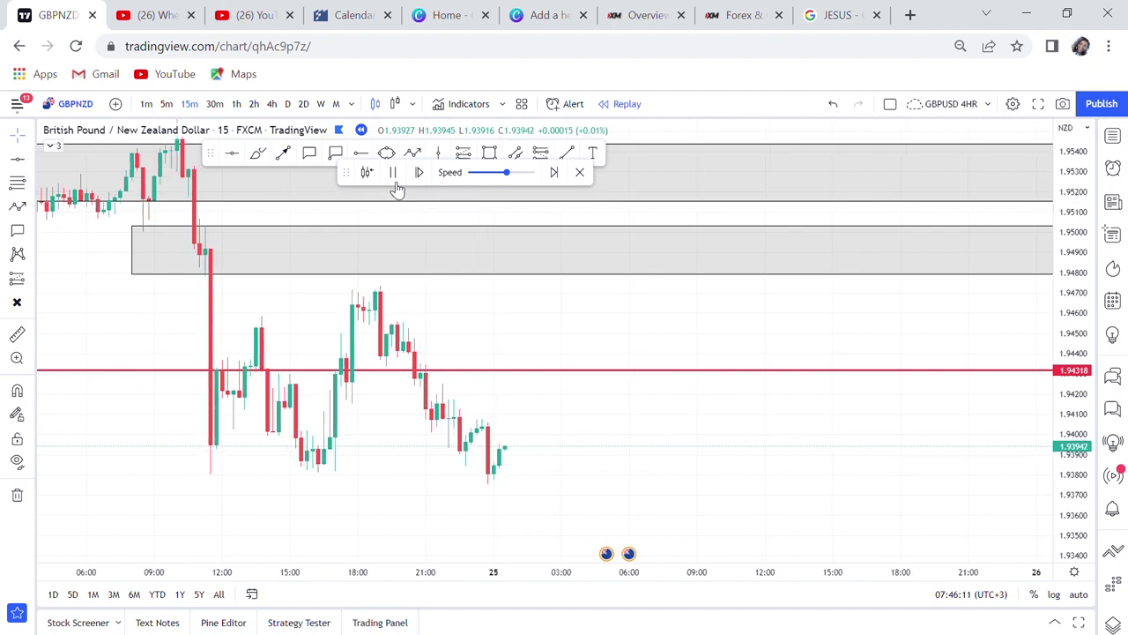
click(517, 174)
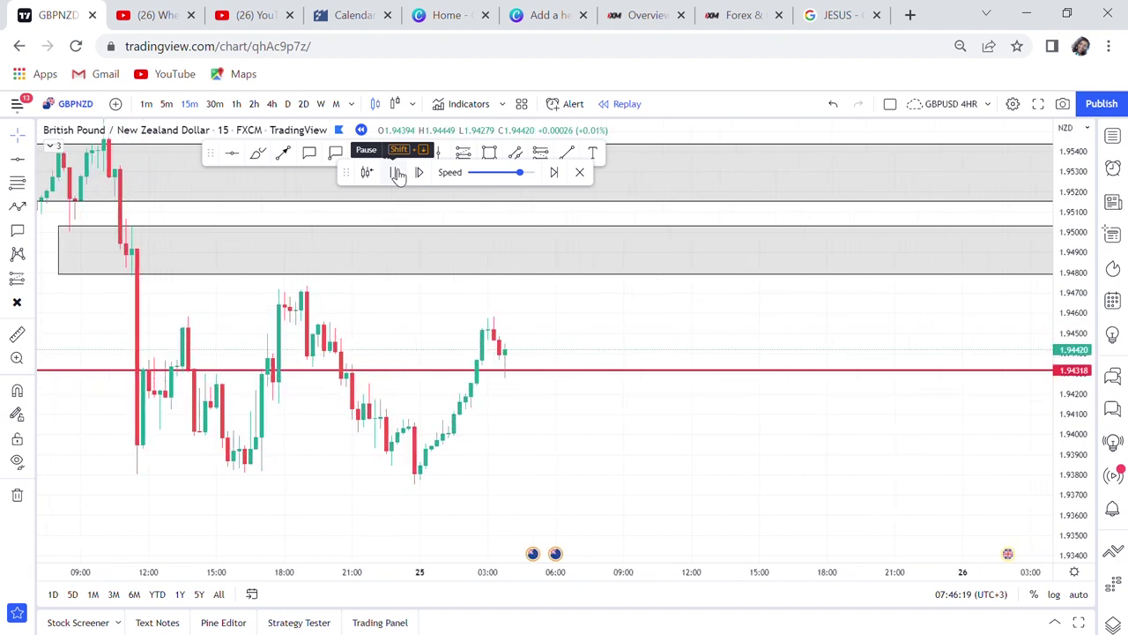
click(397, 174)
drag(617, 471, 801, 391)
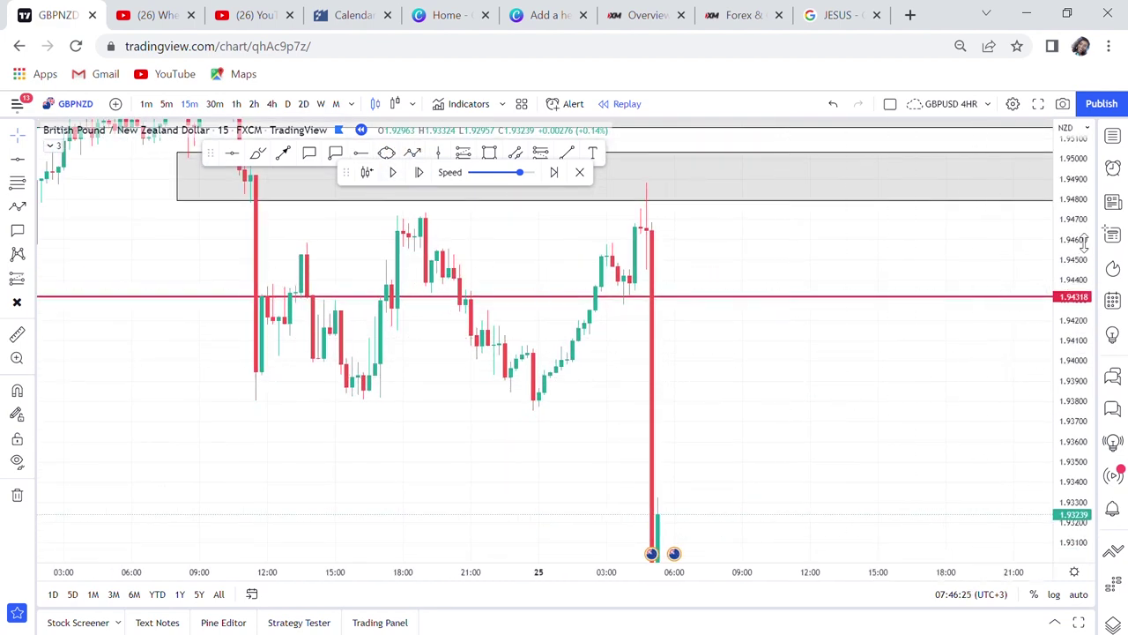
drag(1084, 245, 1058, 390)
scroll(935, 368, up, 4)
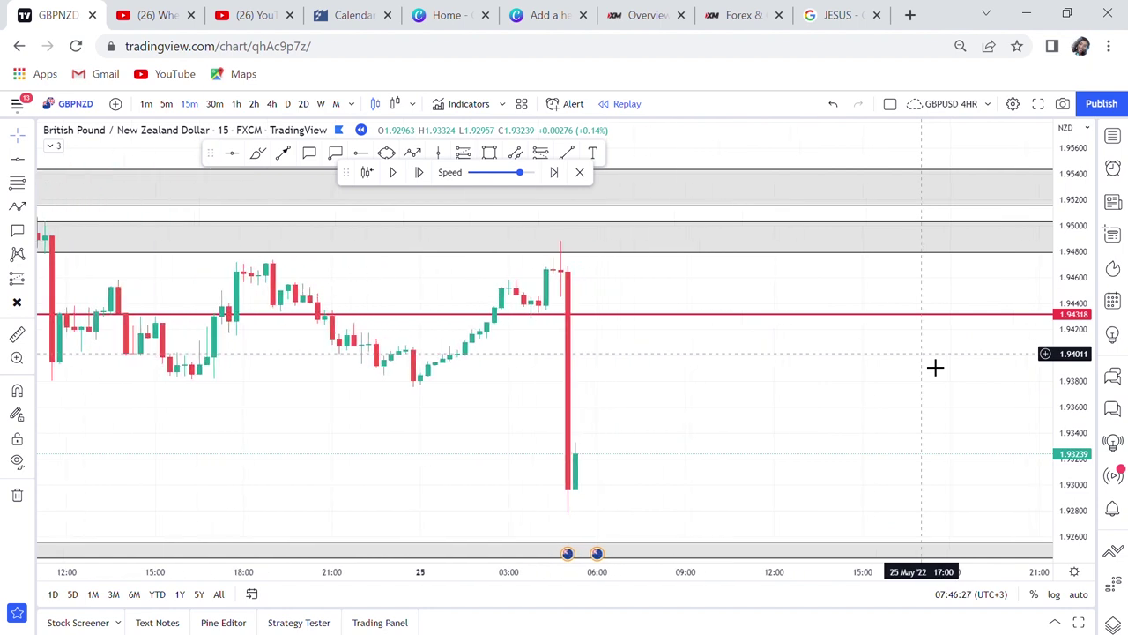
drag(764, 464, 811, 436)
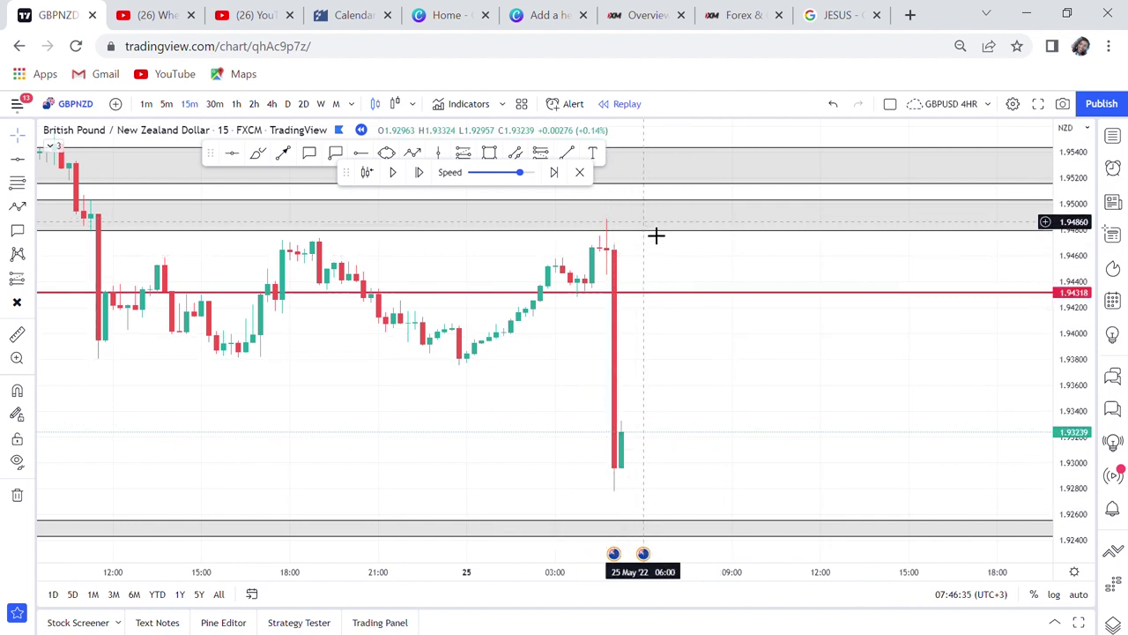
drag(728, 441, 670, 378)
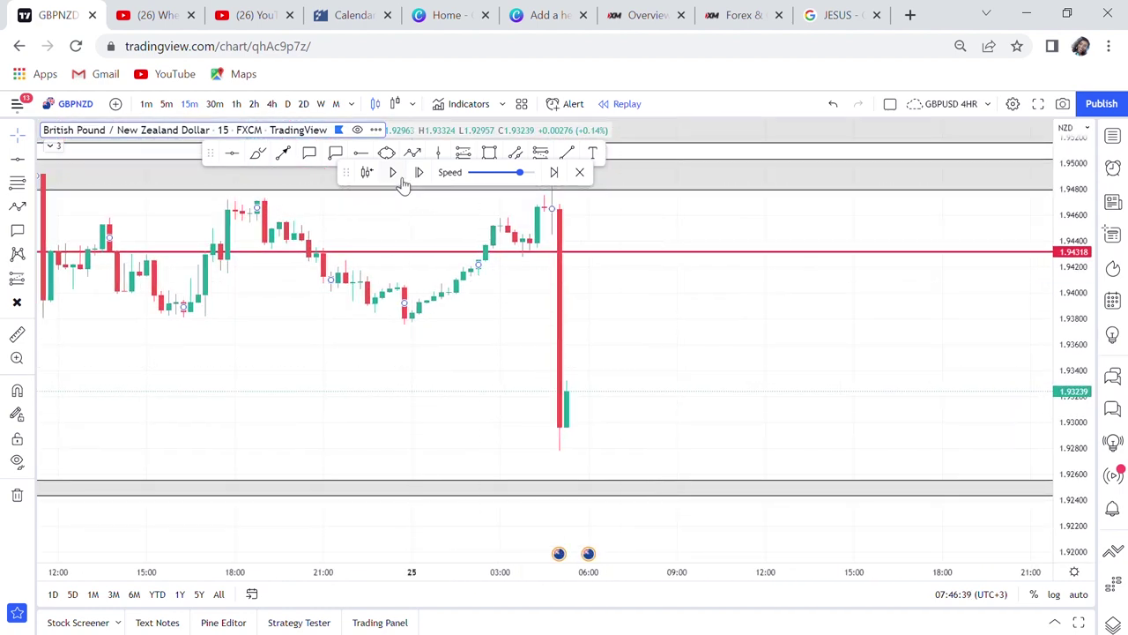
Step: Resume the replay until the candles reach the tp 1 rectangle on 25 May, and pause it there
click(394, 172)
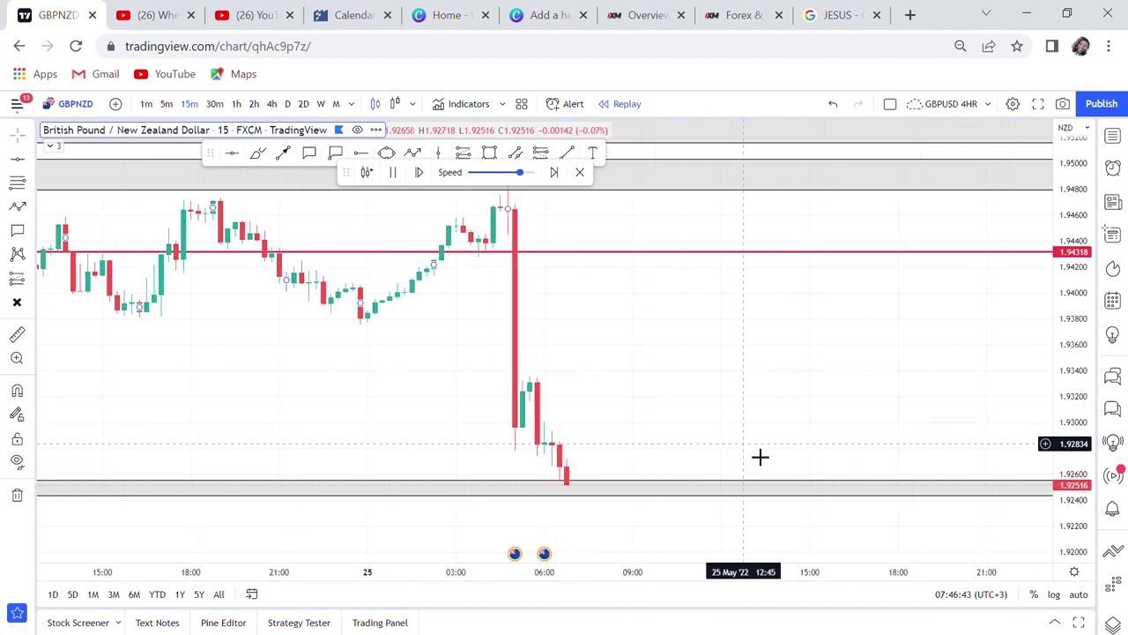
click(394, 172)
drag(703, 395, 784, 378)
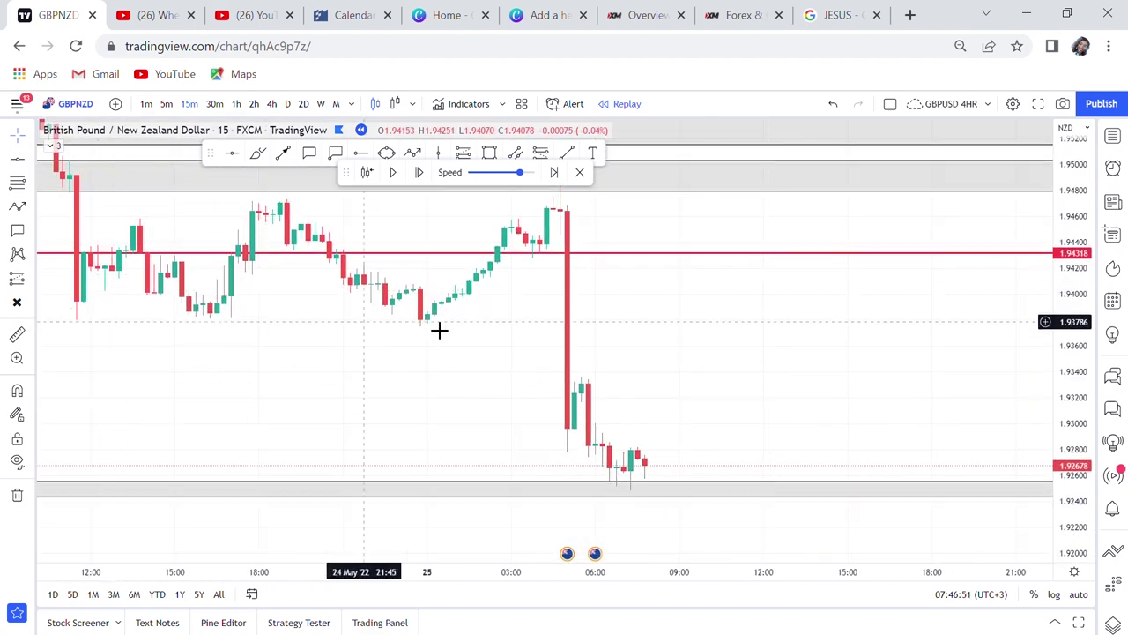
Step: Measure the price height of the lower order block beside the 25 May peak, and clear the measurement
drag(607, 312, 608, 398)
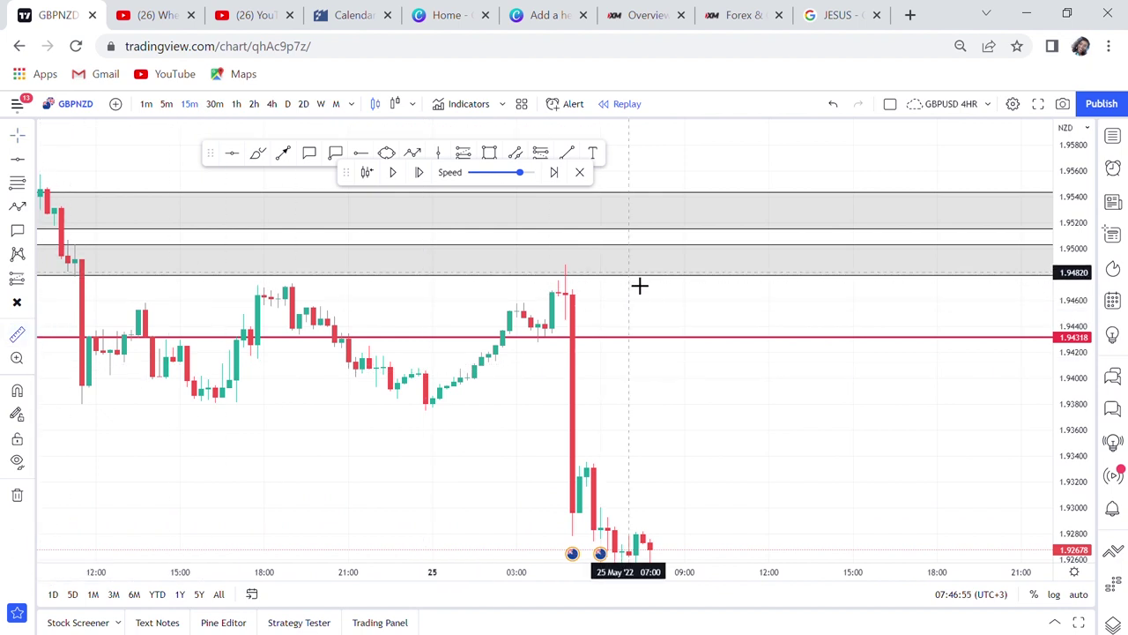
click(605, 288)
click(639, 273)
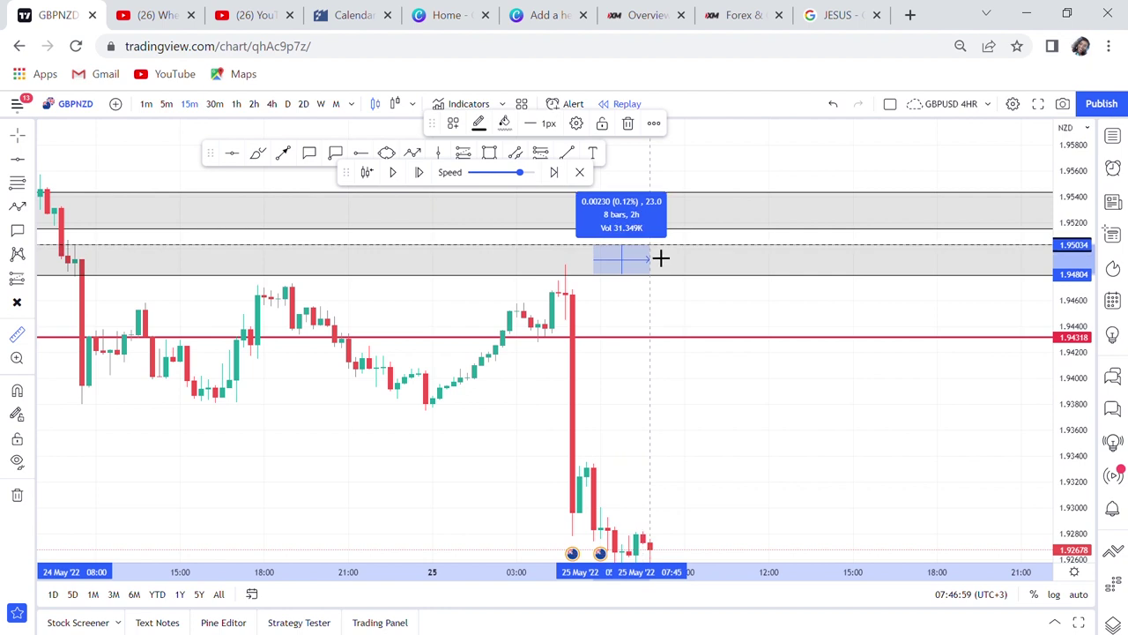
click(697, 333)
drag(698, 332, 685, 257)
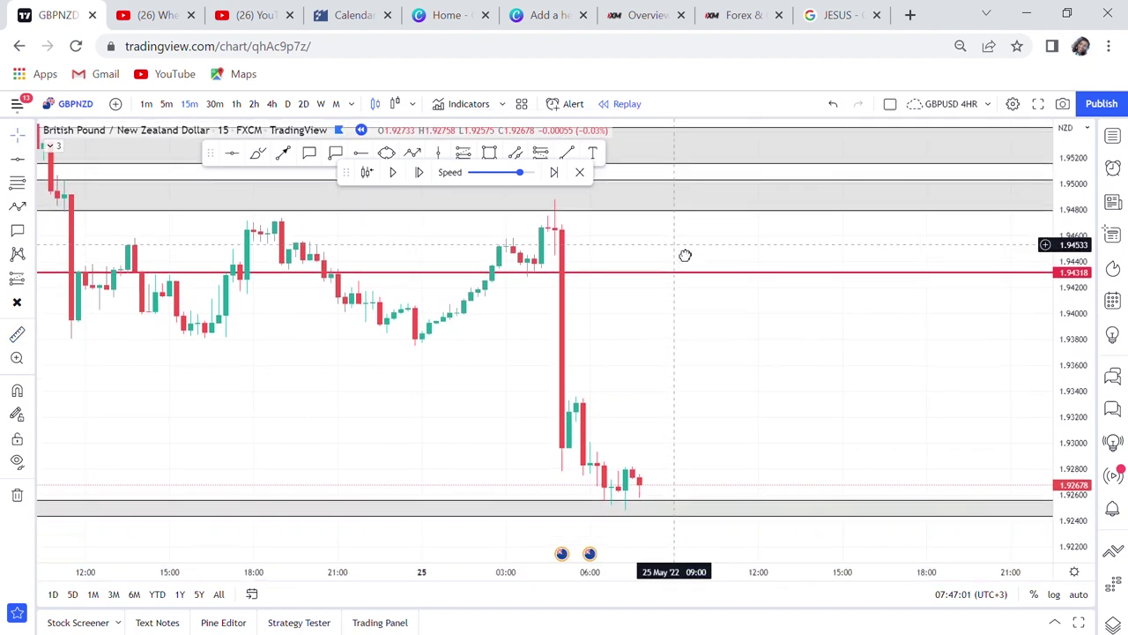
Step: Measure the price distance from the lower order block's bottom edge down to the tp 1 rectangle, and clear the measurement
click(17, 334)
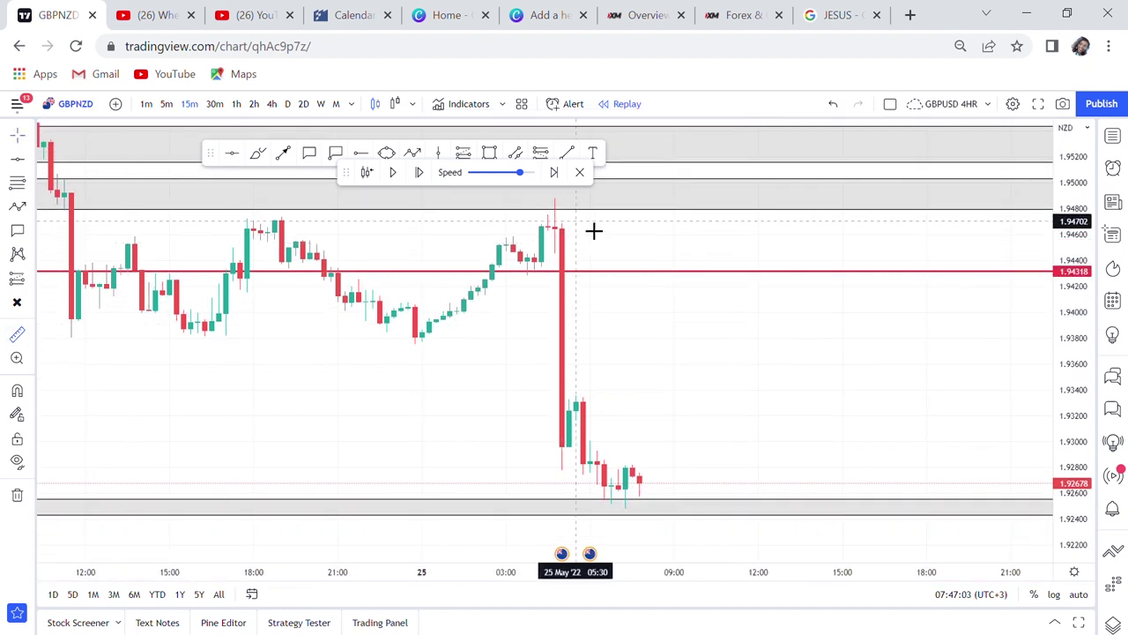
click(591, 213)
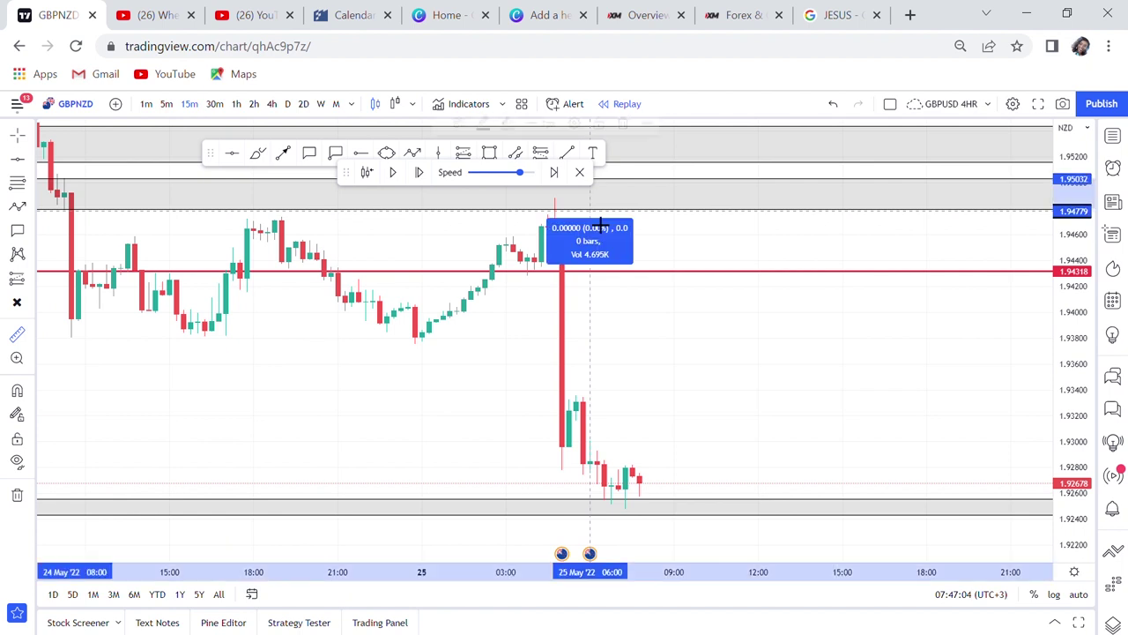
click(746, 513)
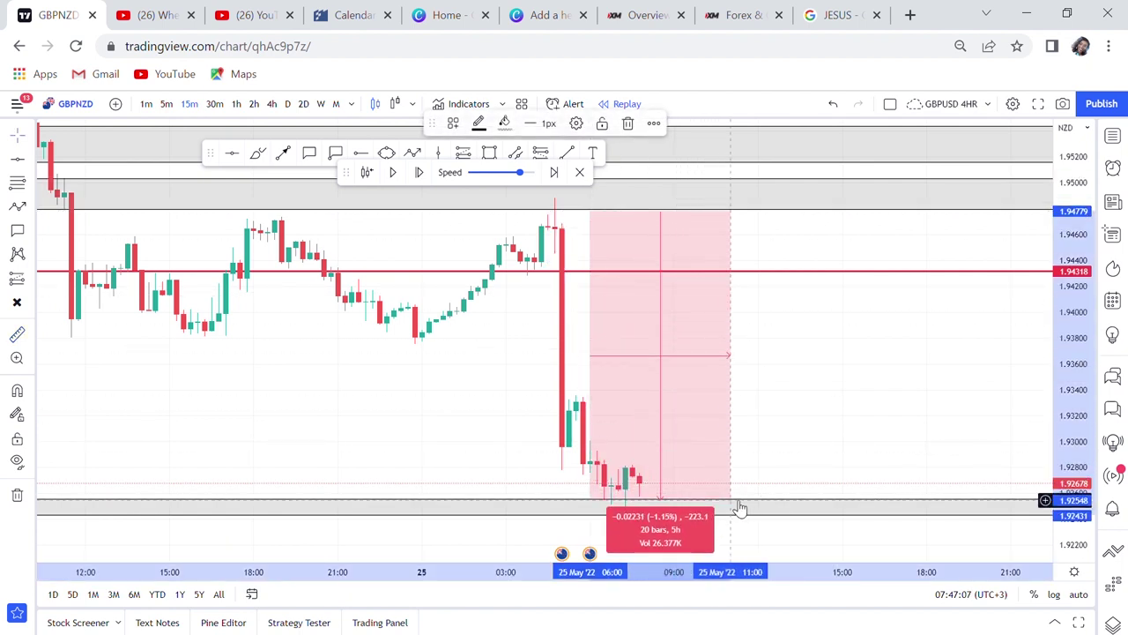
click(836, 443)
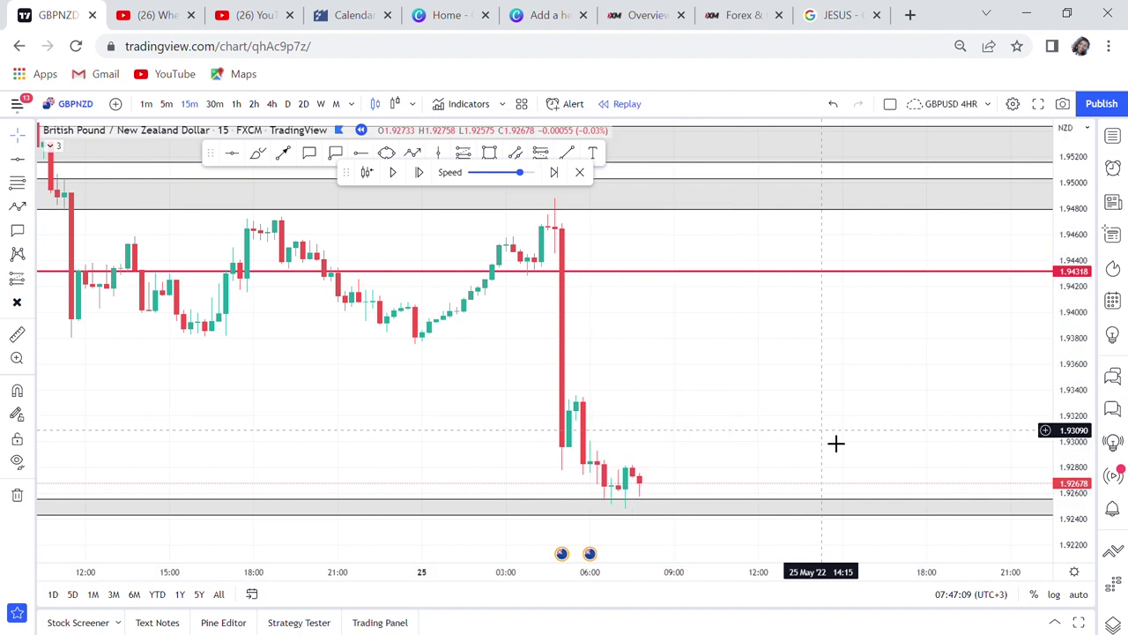
Step: Review the 15m drop, switch the chart to 4h and compare the replayed candles with the projected sell limit path to tp 1
scroll(836, 443, down, 1)
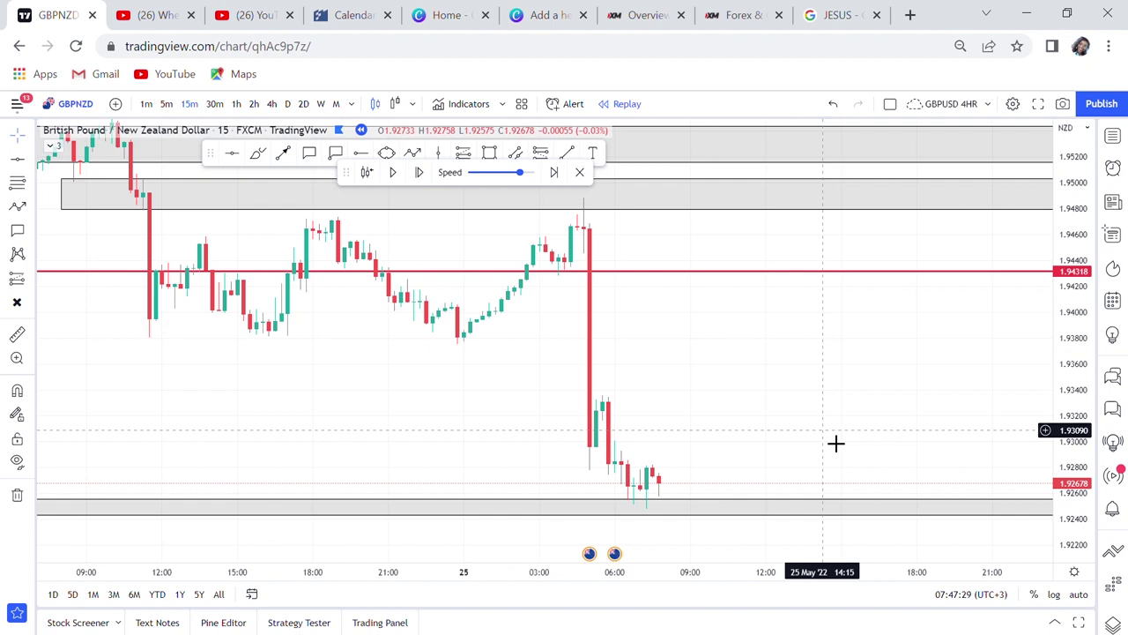
drag(819, 433, 869, 361)
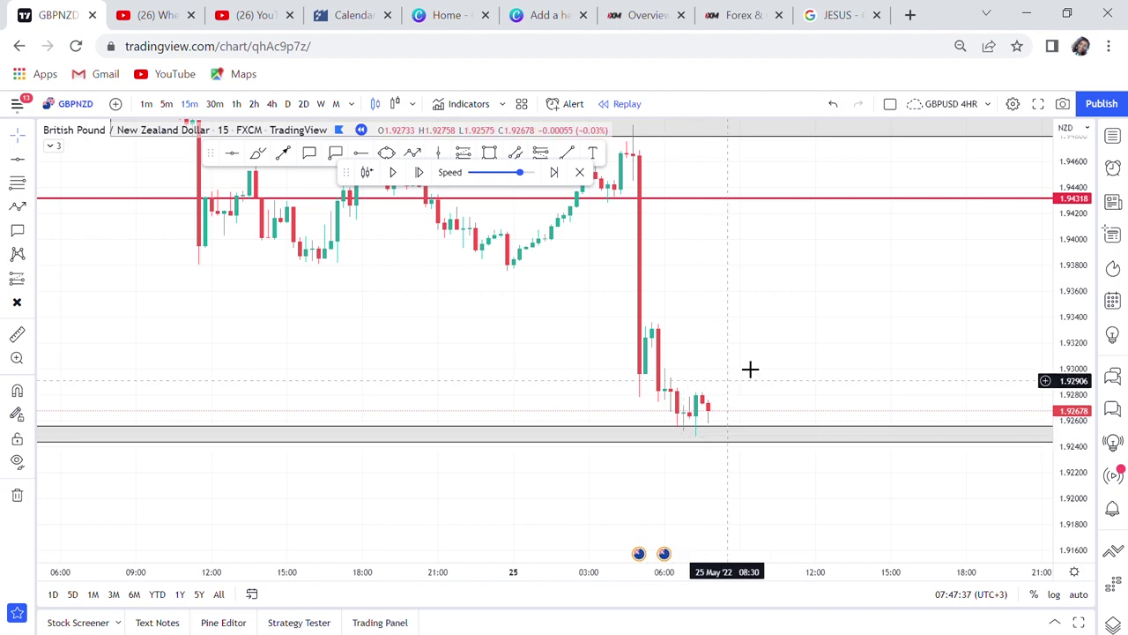
drag(732, 296, 694, 380)
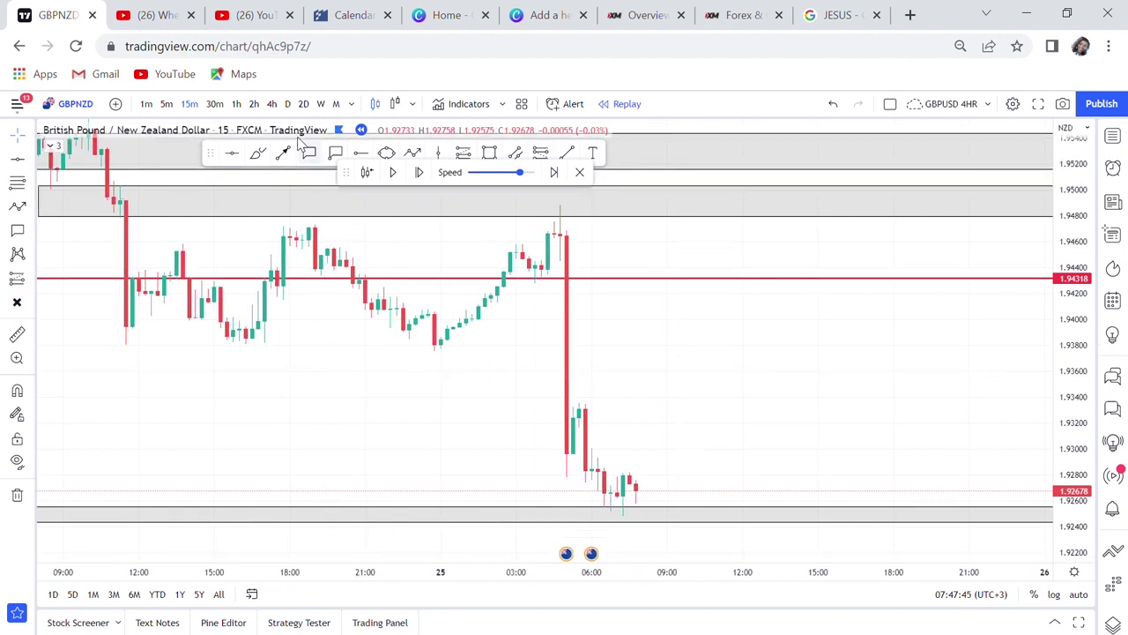
click(273, 104)
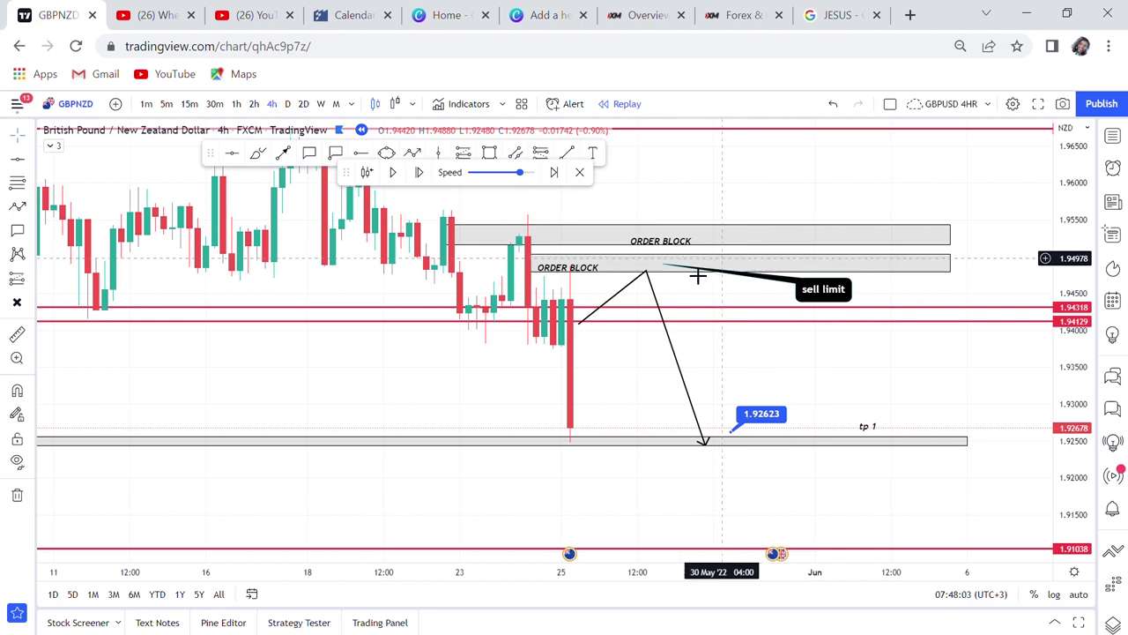
drag(1080, 327, 1032, 168)
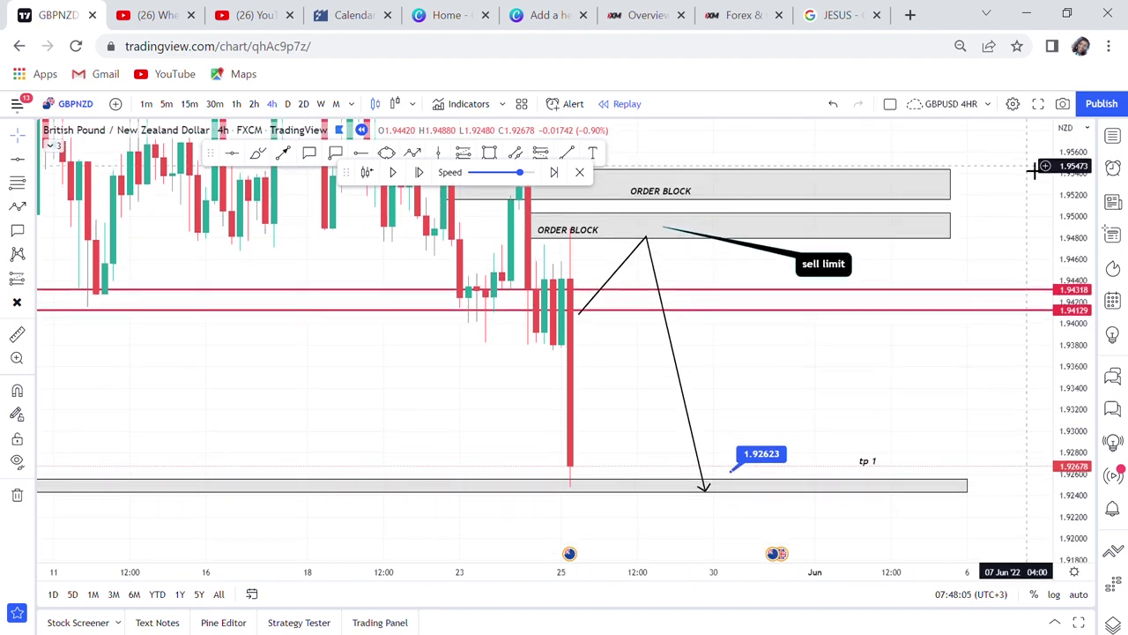
drag(970, 271, 887, 305)
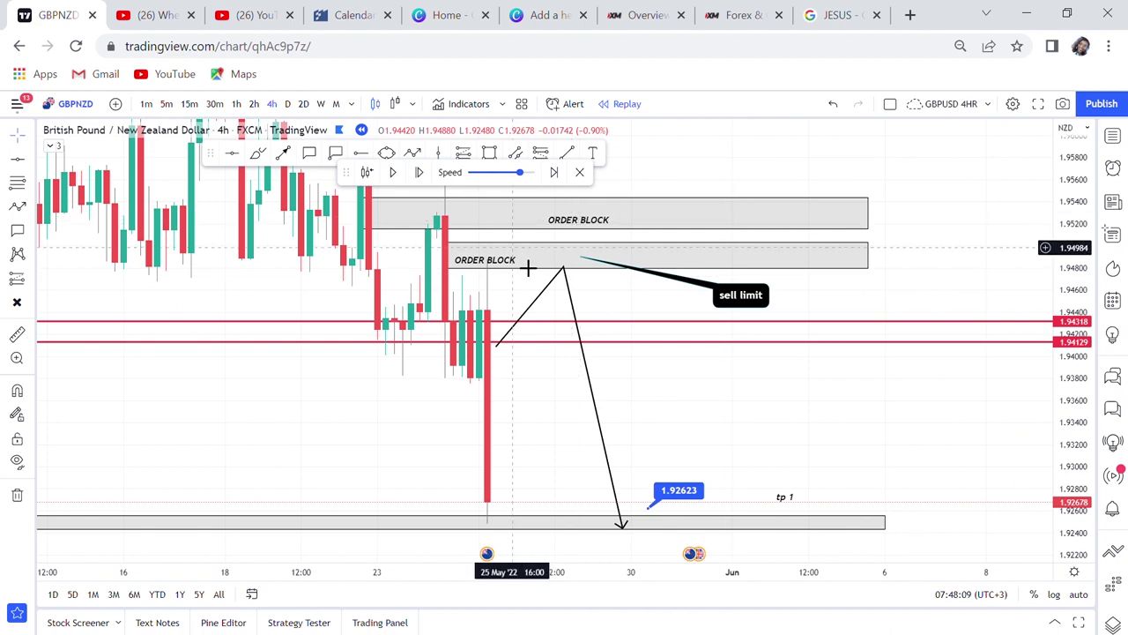
drag(727, 396, 829, 371)
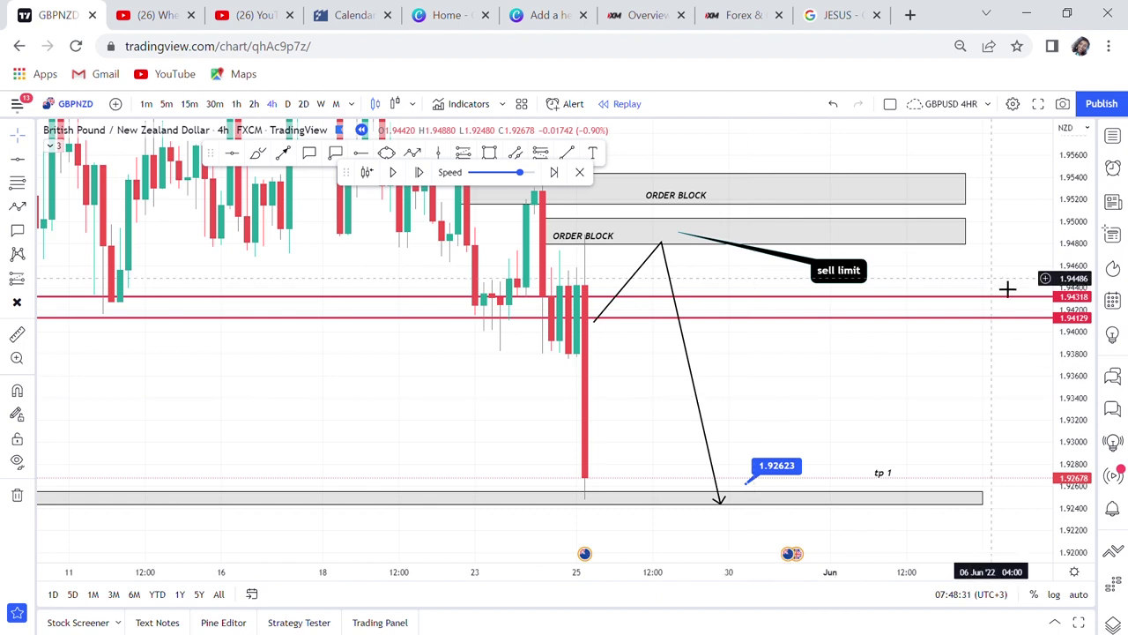
drag(1062, 269, 1062, 286)
drag(773, 186, 804, 324)
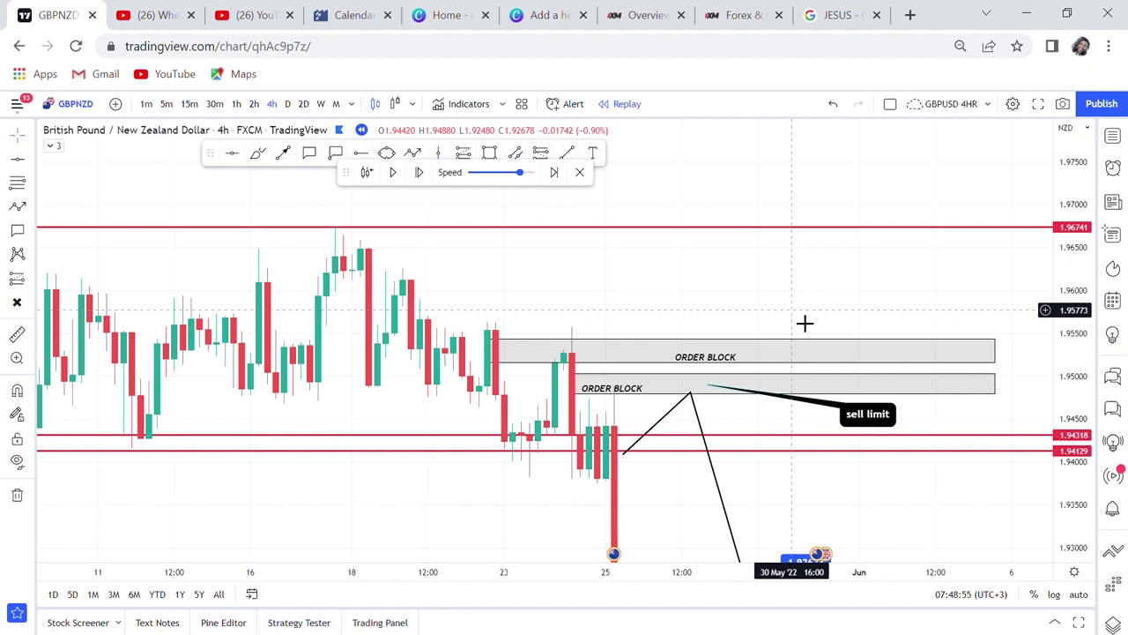
drag(932, 497, 890, 410)
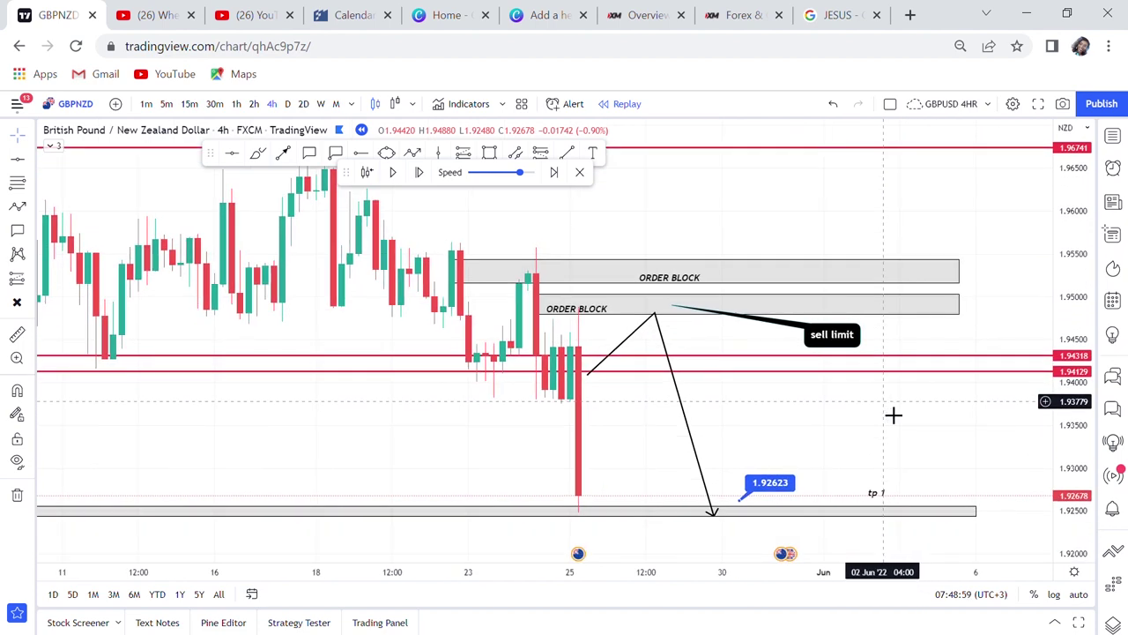